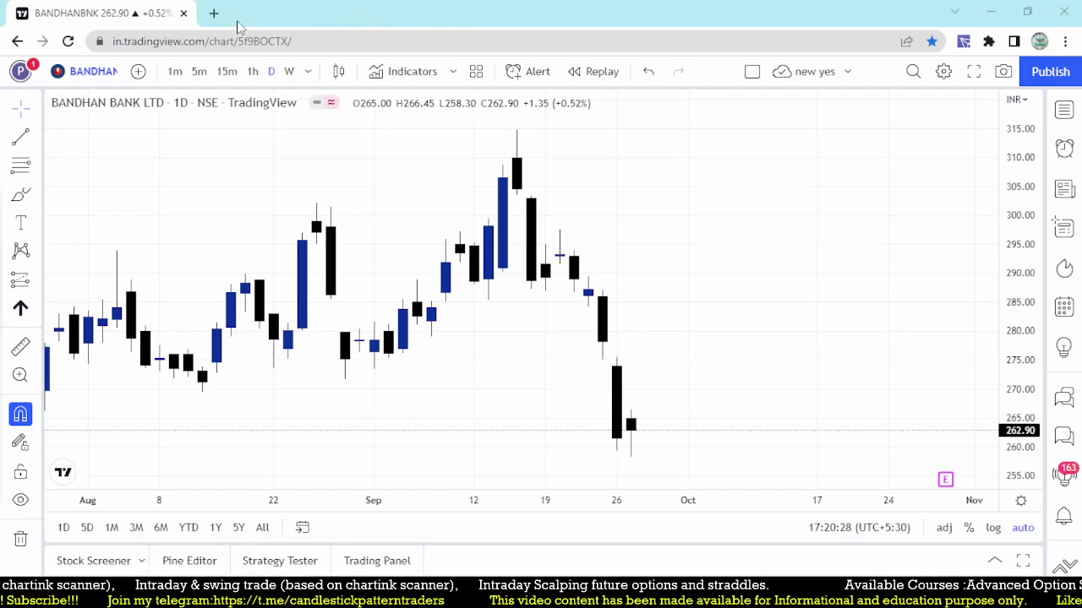
- Open the chartink.com stock screener in a new browser tab and set its segment to futures
click(214, 12)
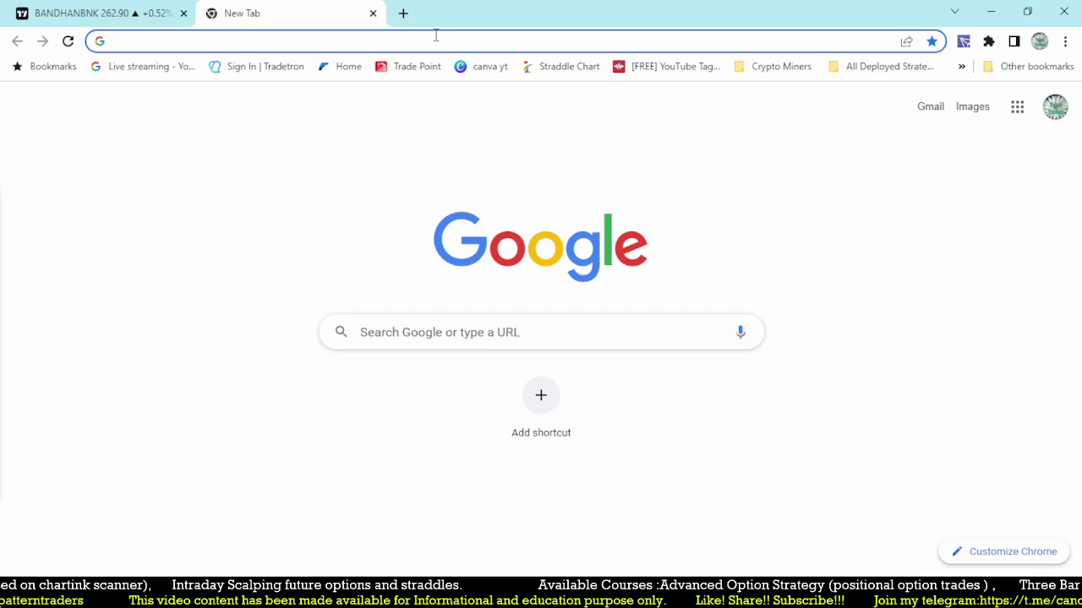
text(chartink.com)
key(Return)
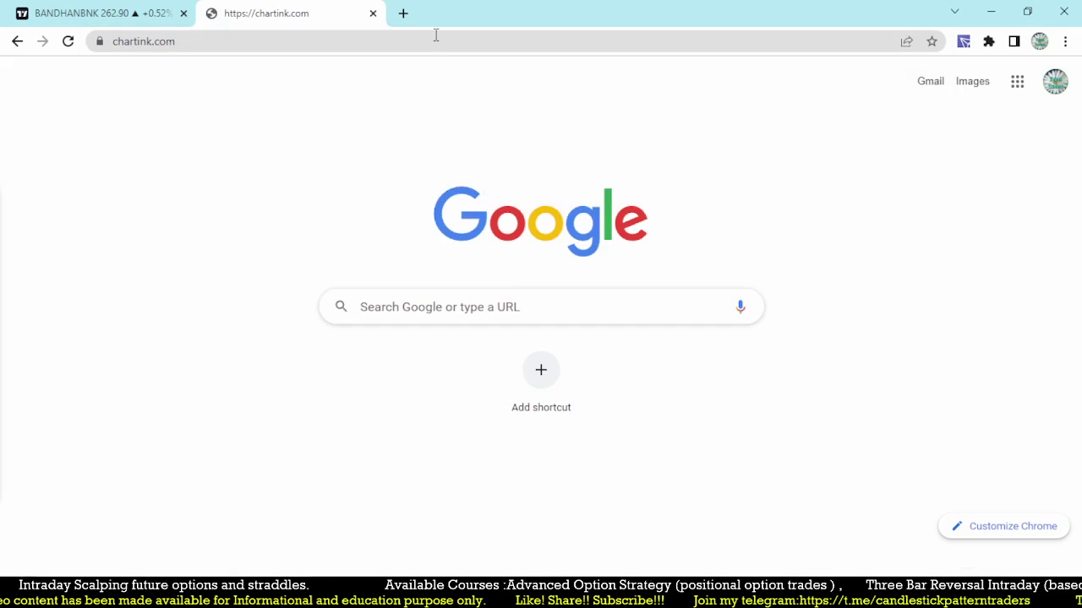
click(463, 76)
click(459, 95)
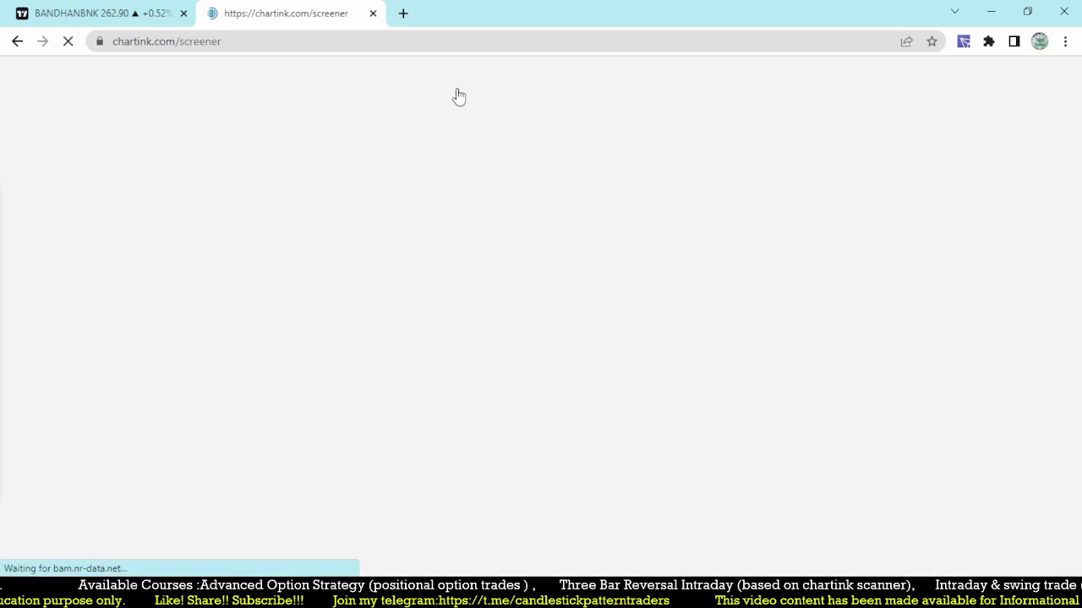
click(333, 259)
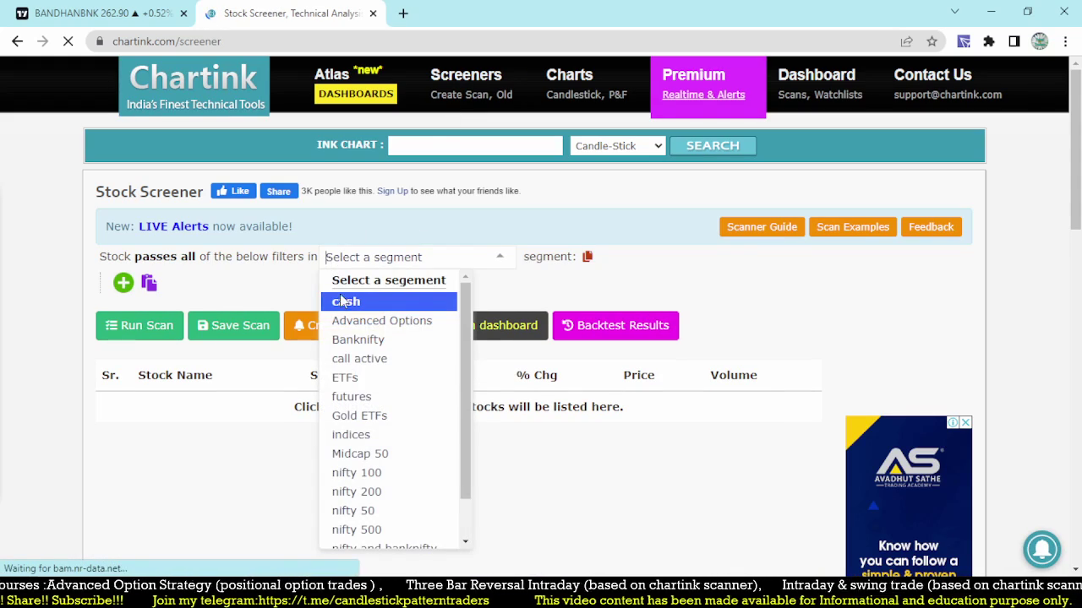
click(369, 396)
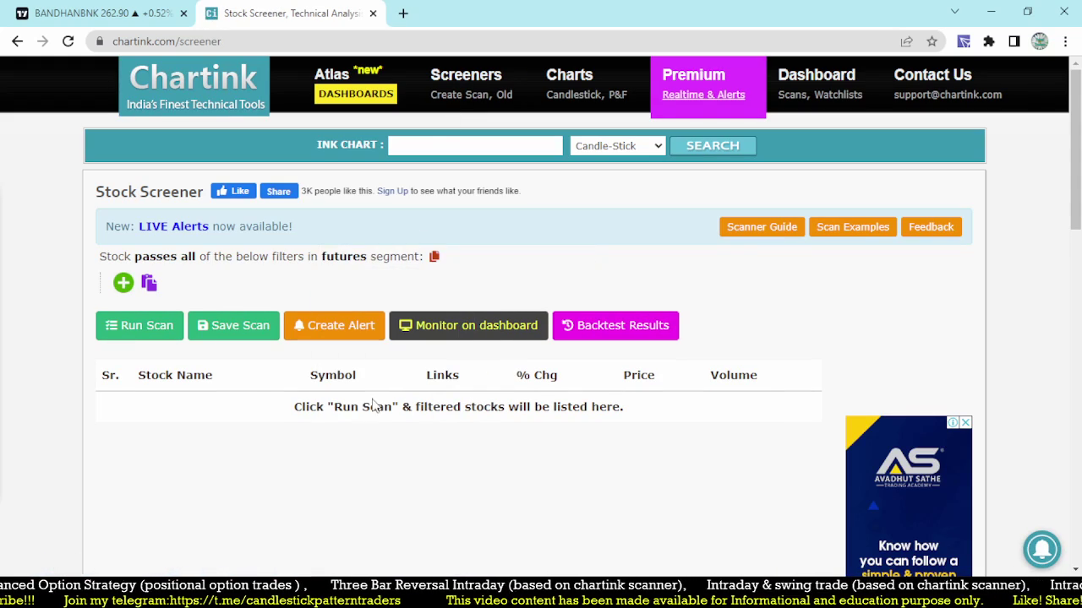
- Add a filter requiring the latest Close to be Greater than the latest Open
click(126, 285)
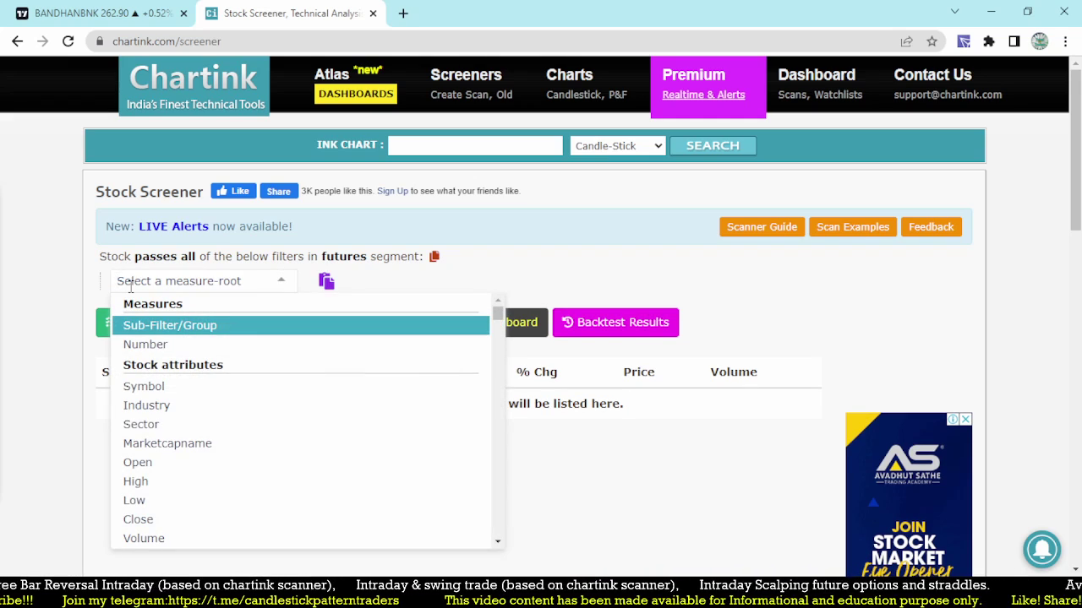
text(close)
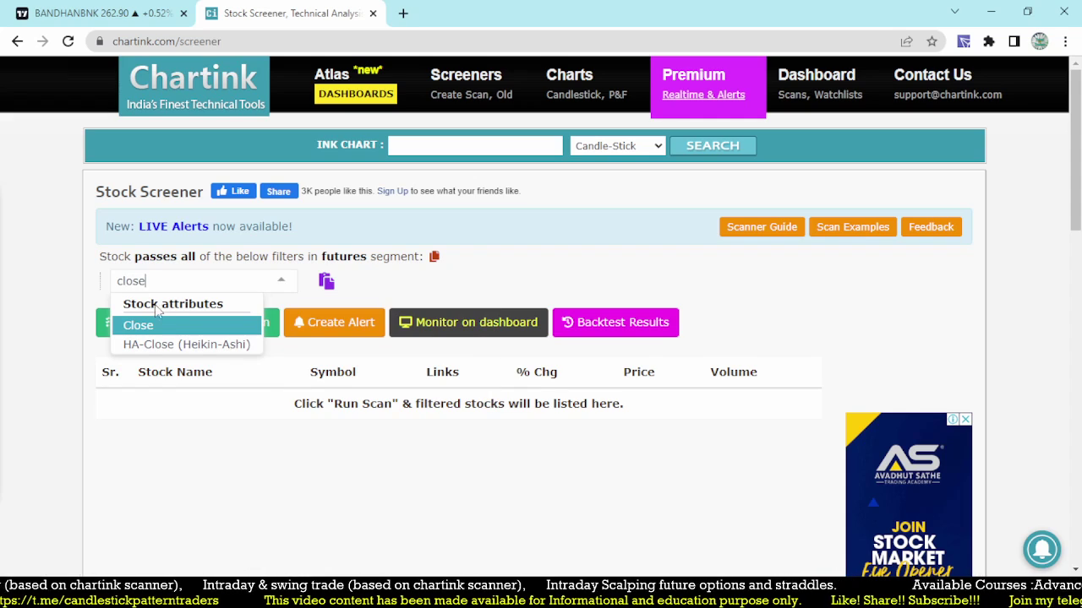
click(140, 325)
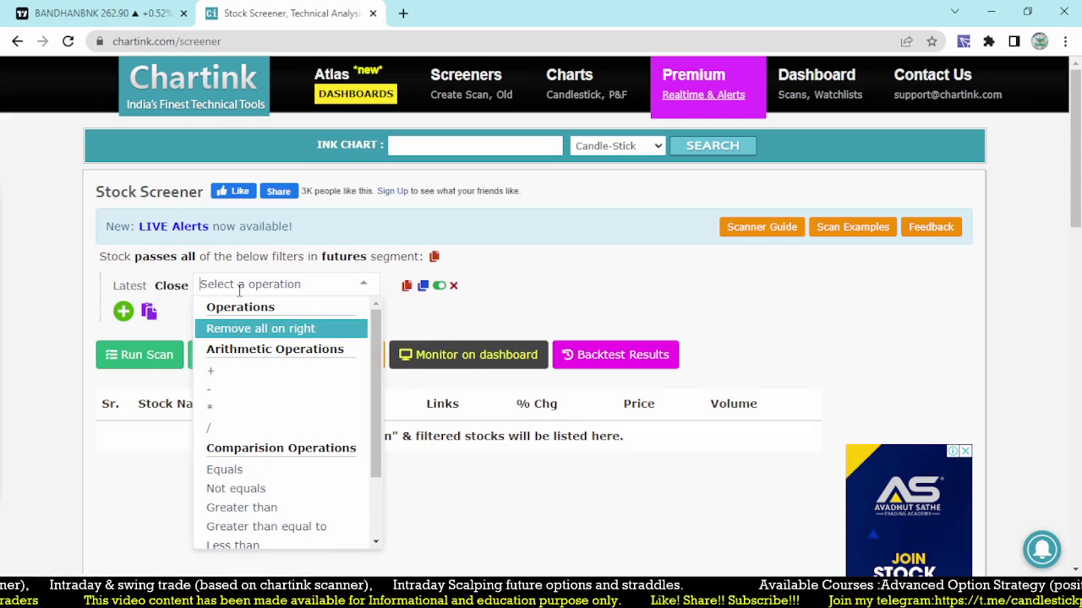
text(gre)
click(244, 331)
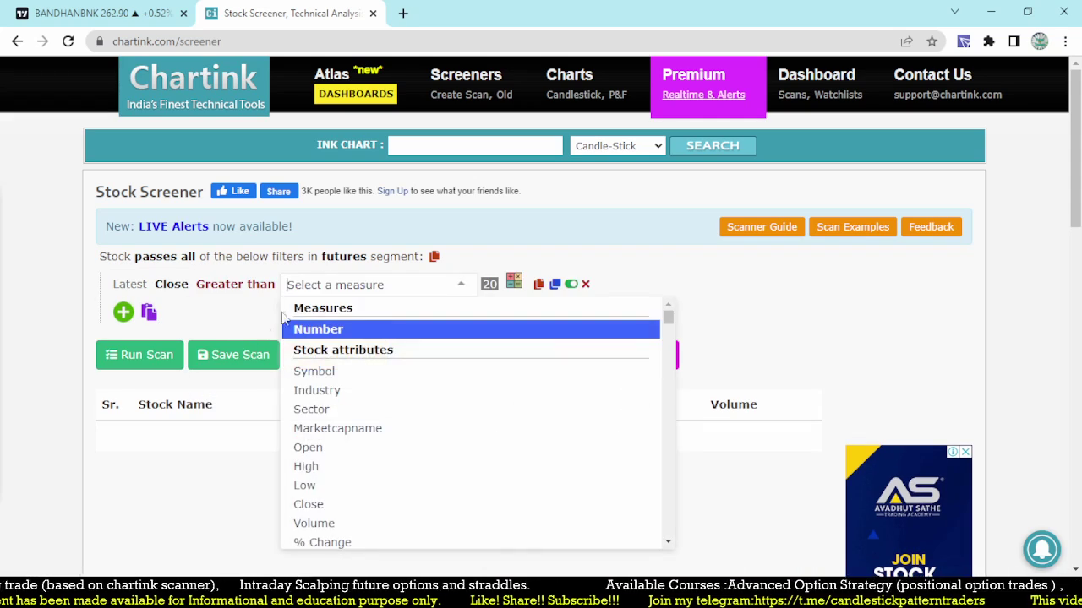
text(open)
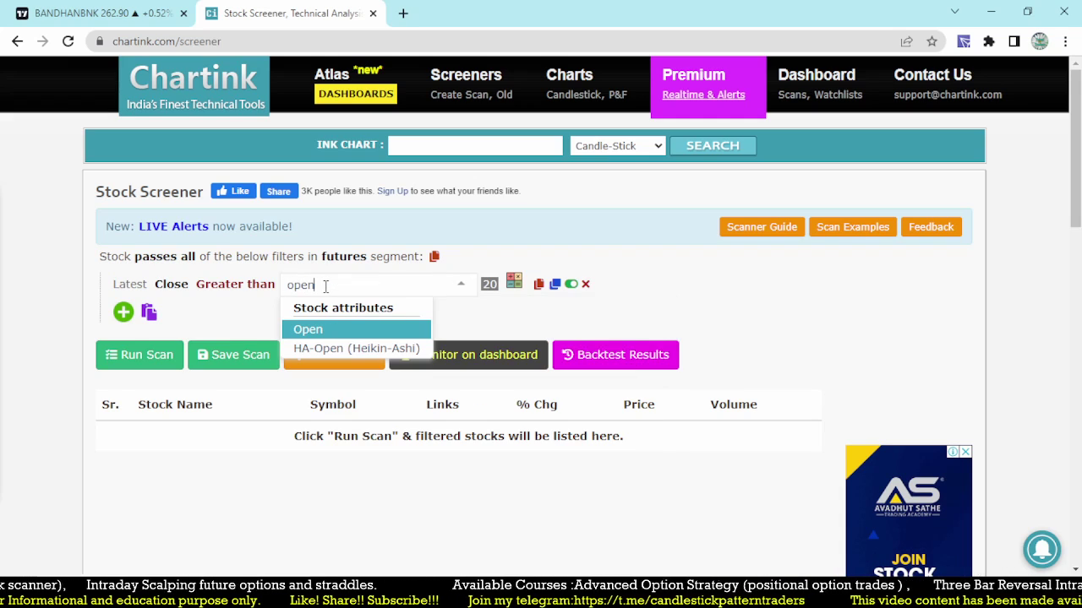
click(335, 334)
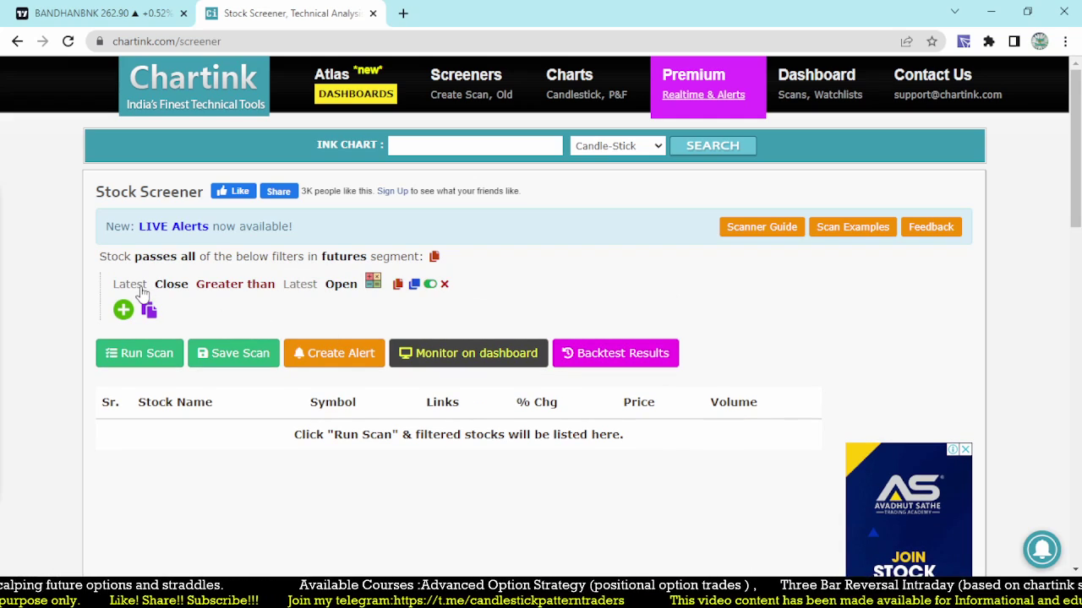
- Set the offsets of both Close and Open in the filter to 2 days ago
click(139, 285)
click(145, 357)
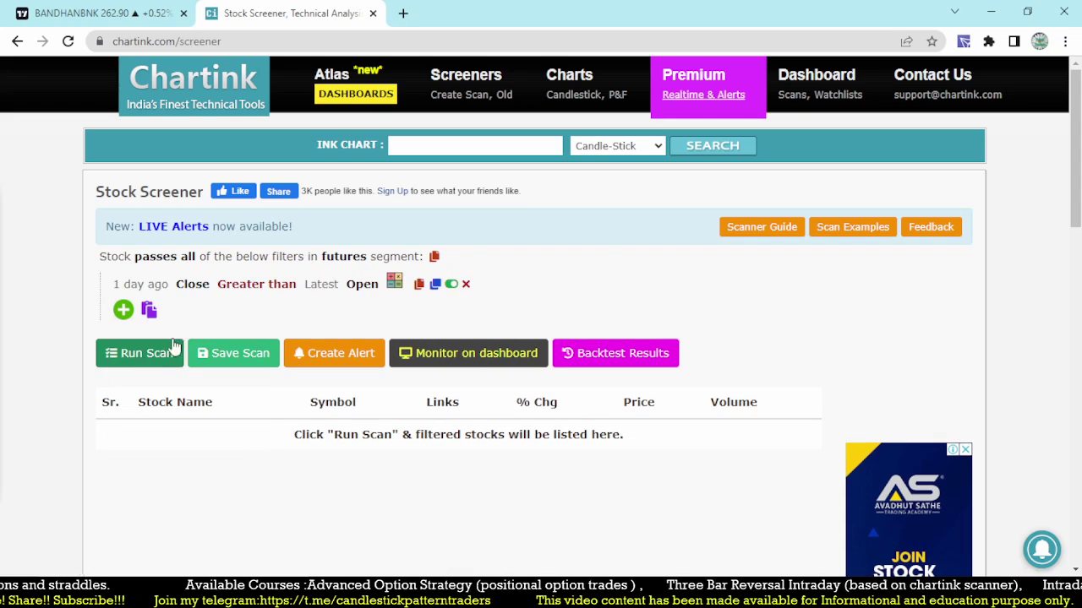
click(319, 286)
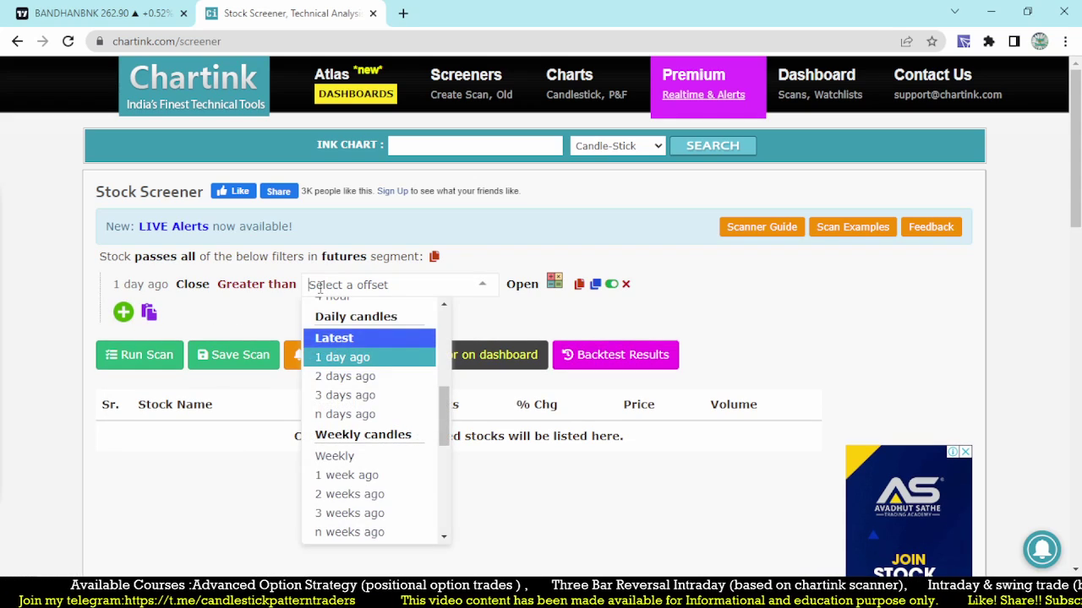
click(346, 377)
click(157, 286)
click(155, 377)
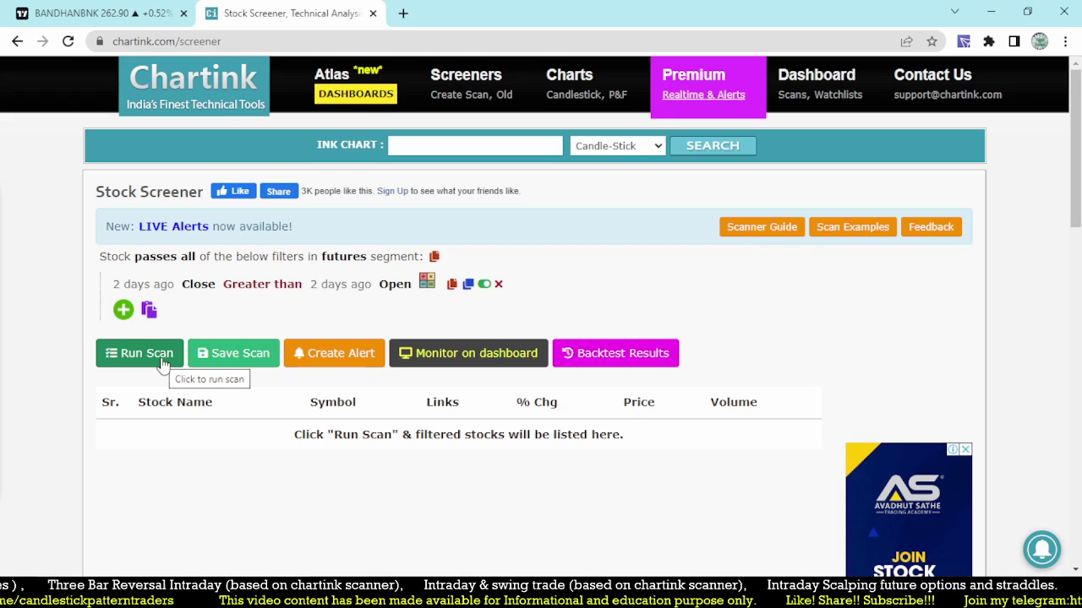
- Duplicate the 2 days ago filter and change the copy to 1 day ago Close Less than 1 day ago Open
click(469, 287)
click(142, 312)
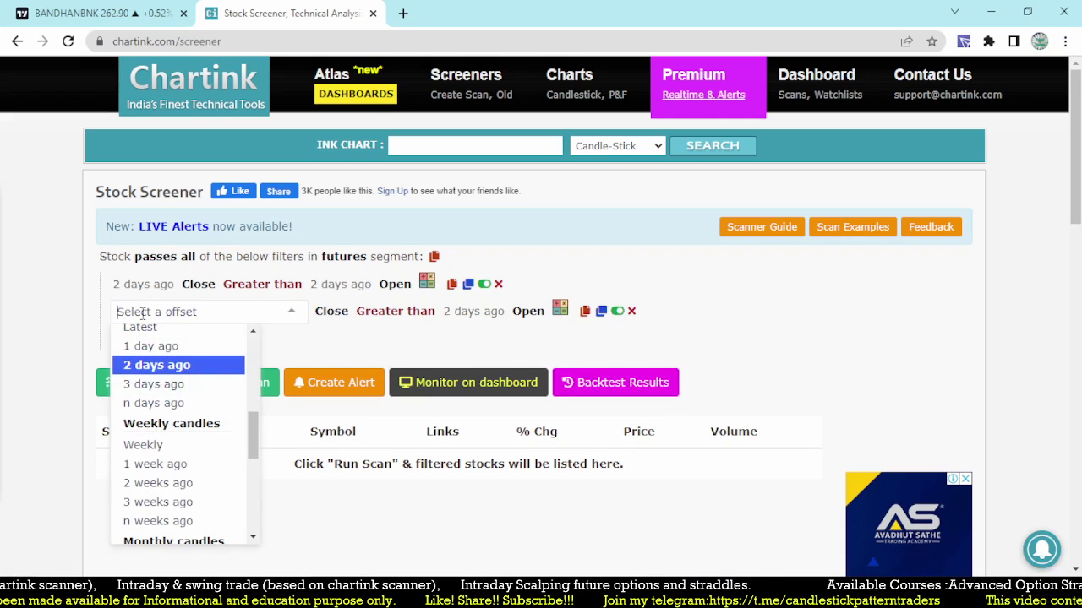
click(165, 346)
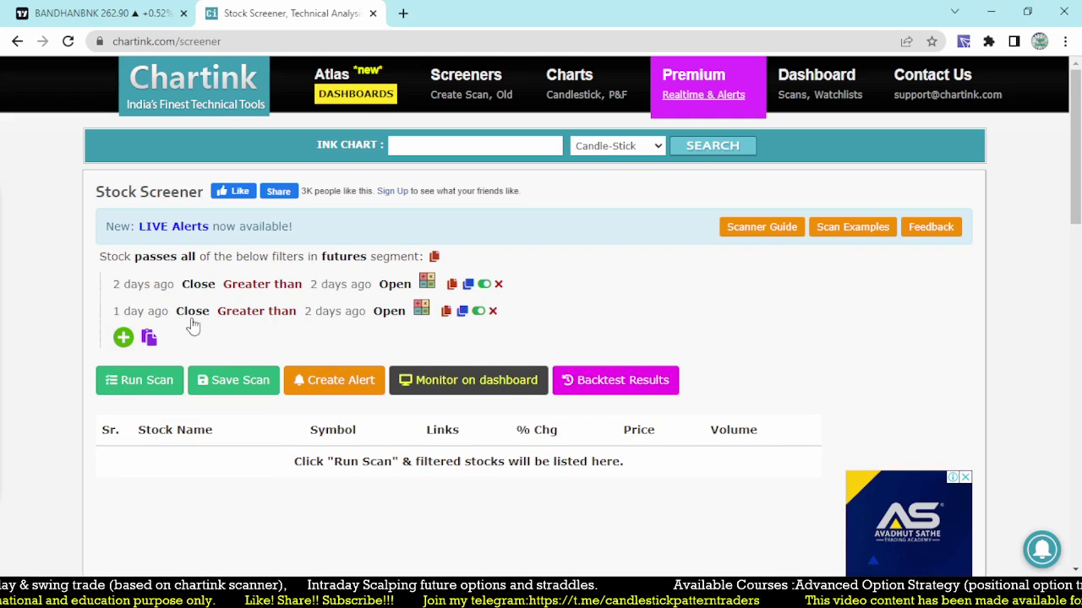
click(245, 314)
text(les)
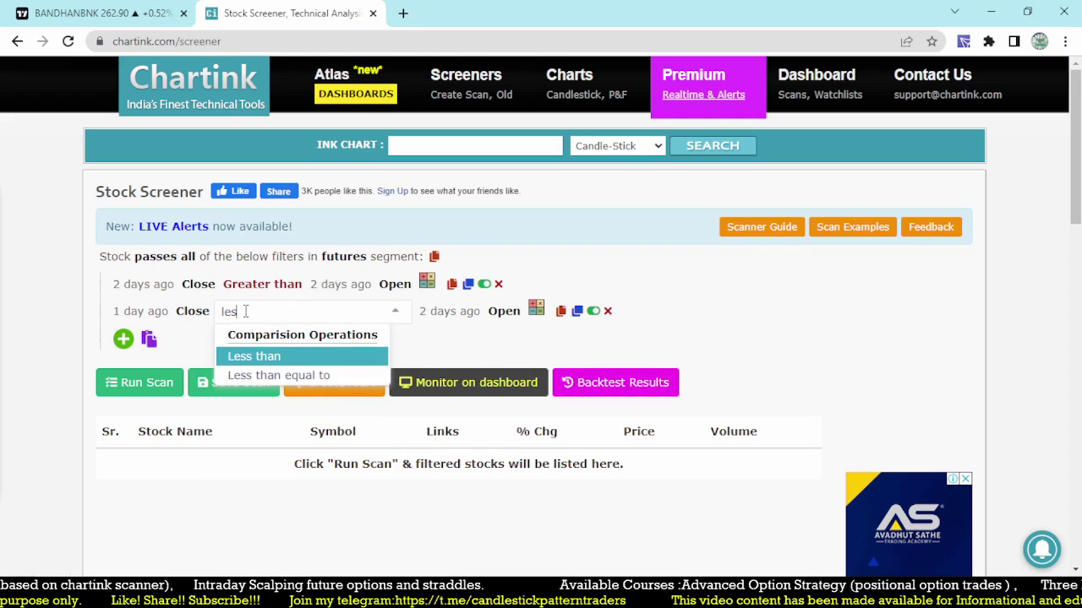
click(264, 356)
click(307, 314)
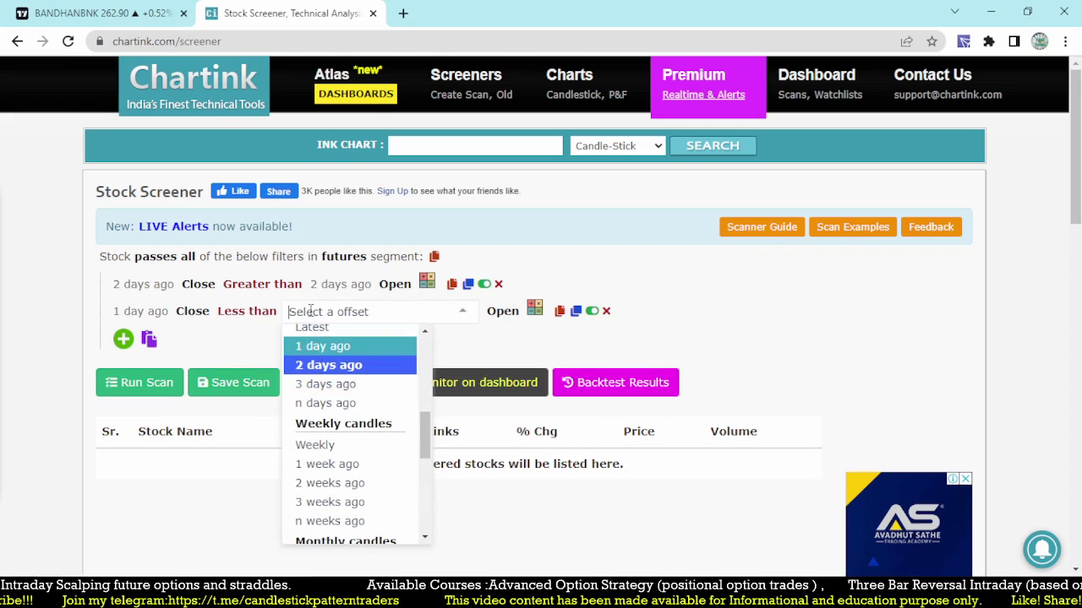
click(323, 346)
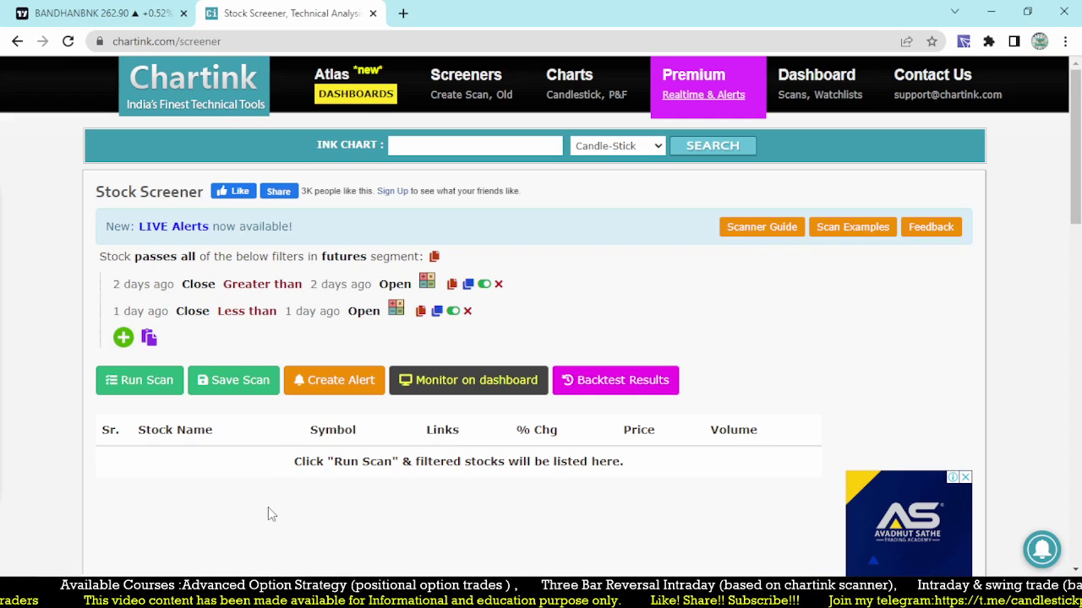
- Duplicate the 1 day ago filter and change the copy to Latest Close Greater than Latest Open
click(438, 314)
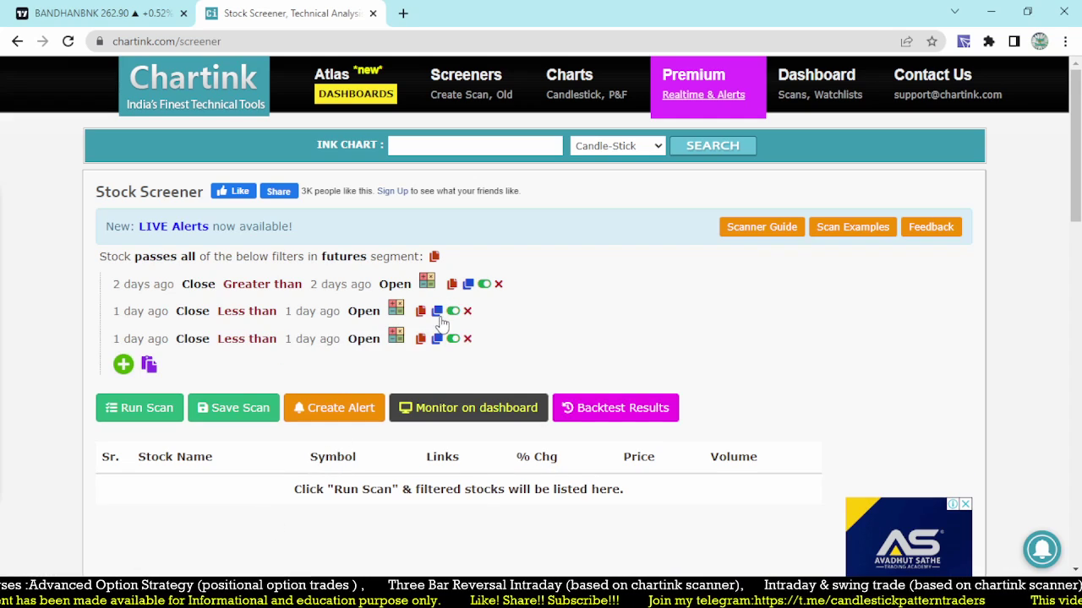
click(154, 340)
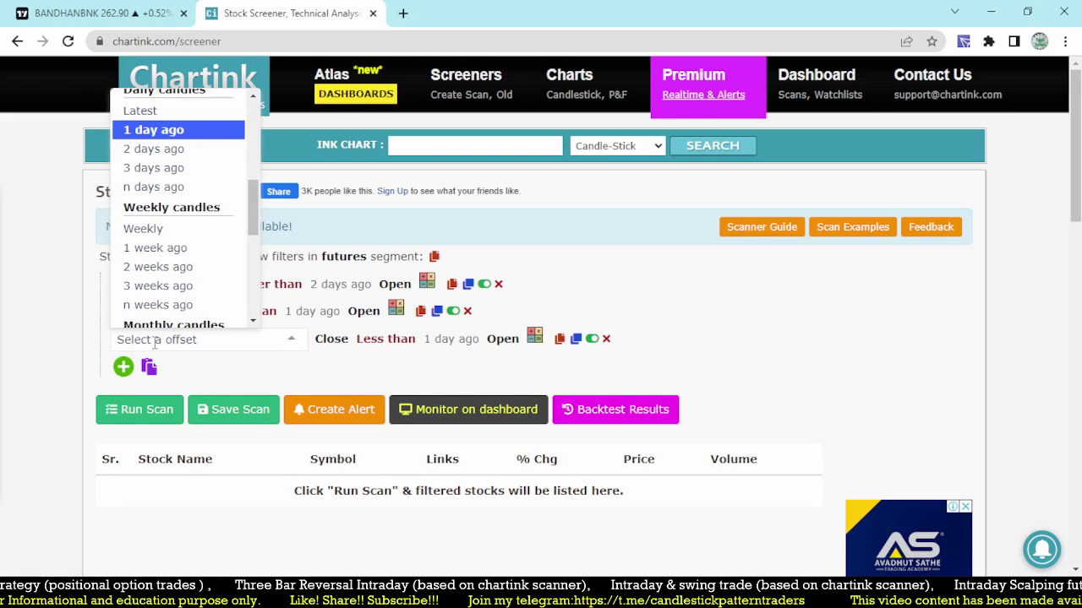
text(lat)
click(152, 317)
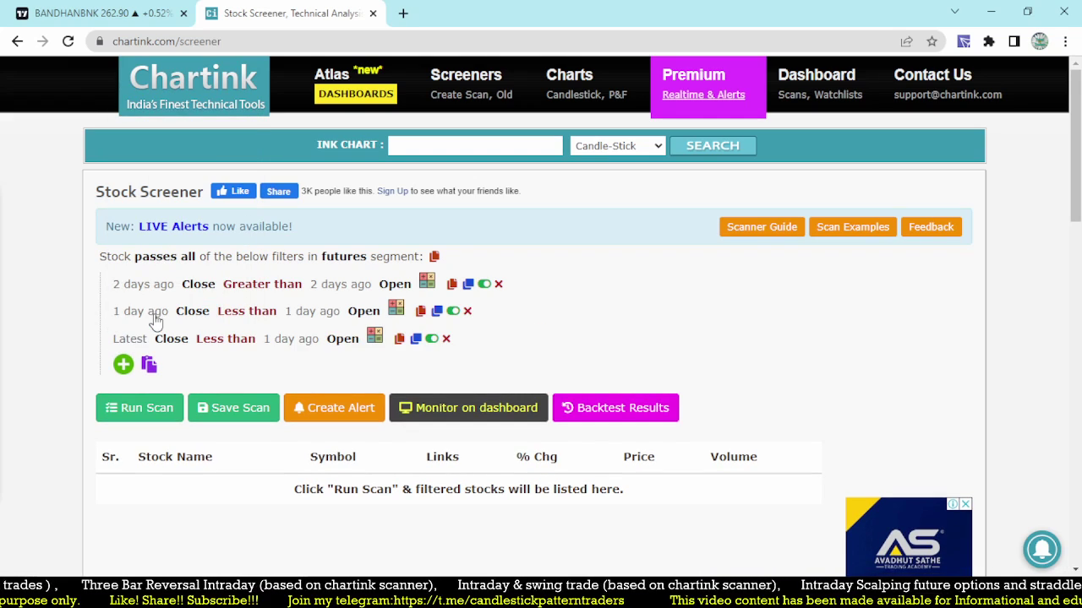
click(301, 339)
text(l)
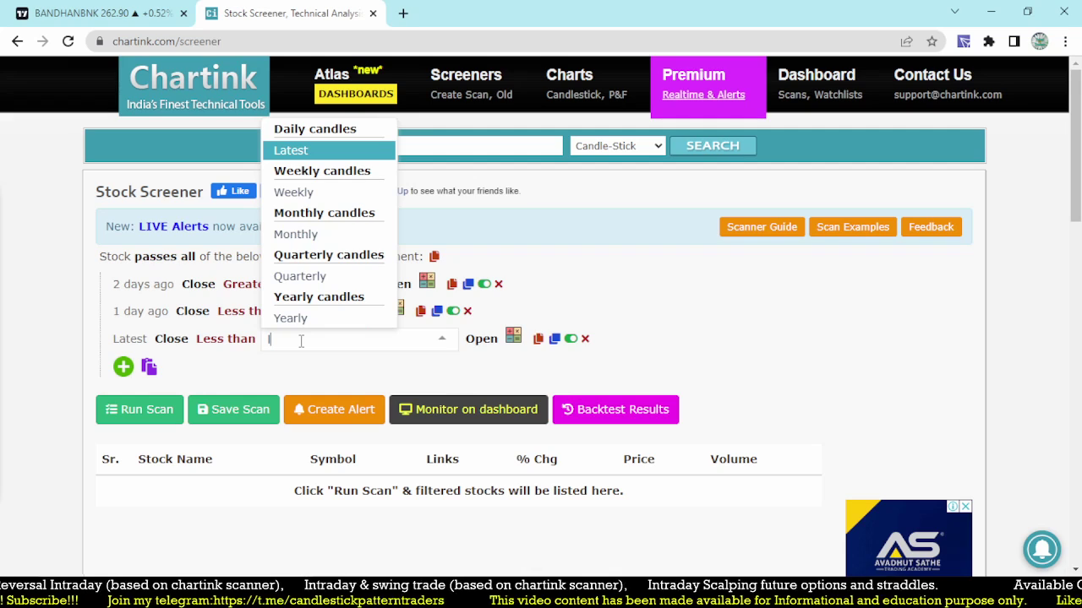
click(290, 149)
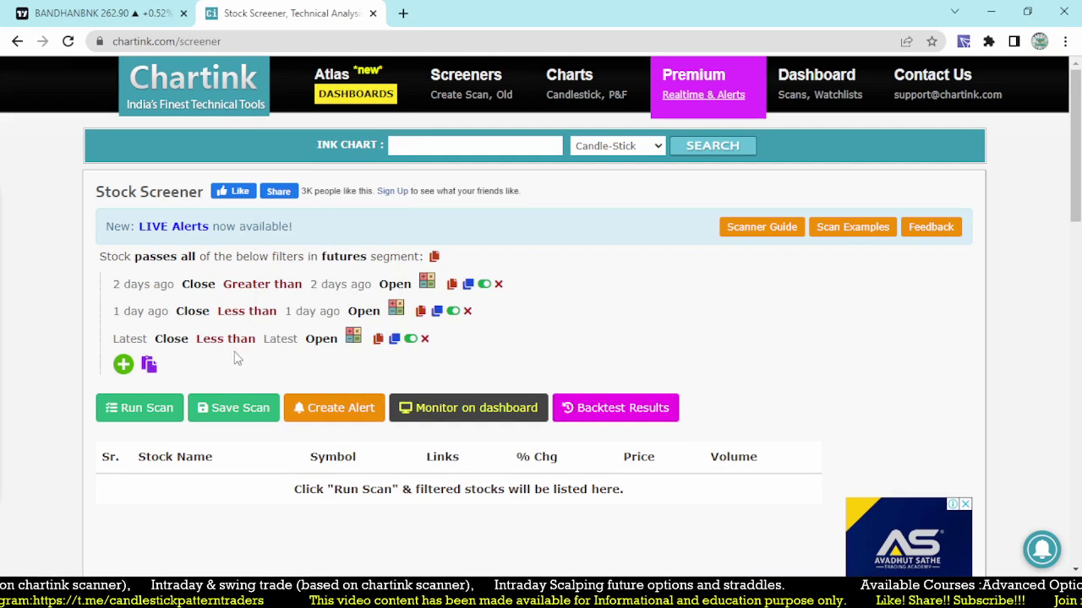
click(213, 340)
text(gre)
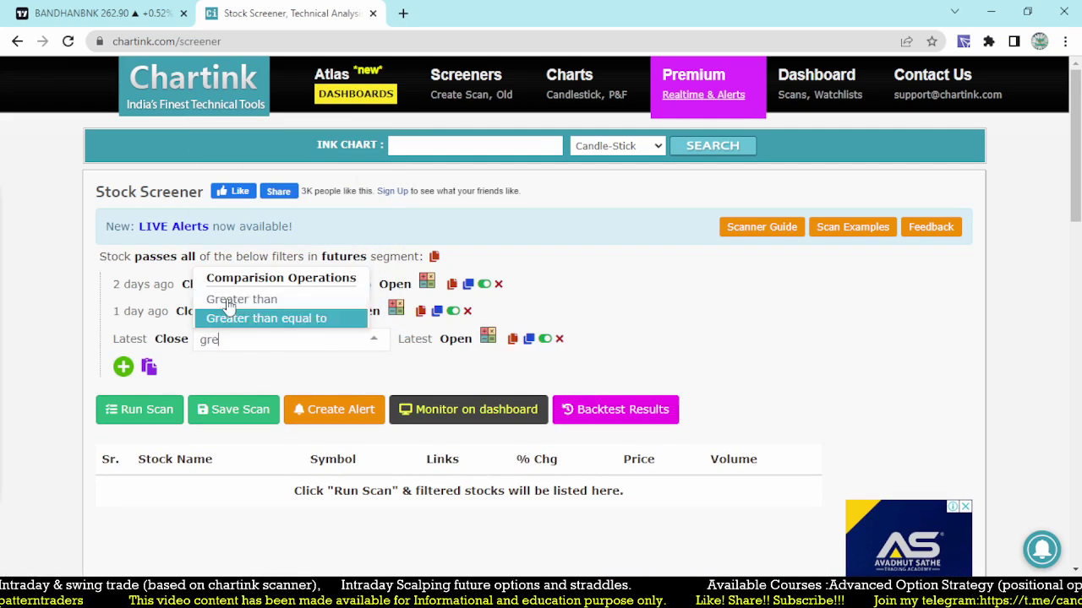
click(231, 299)
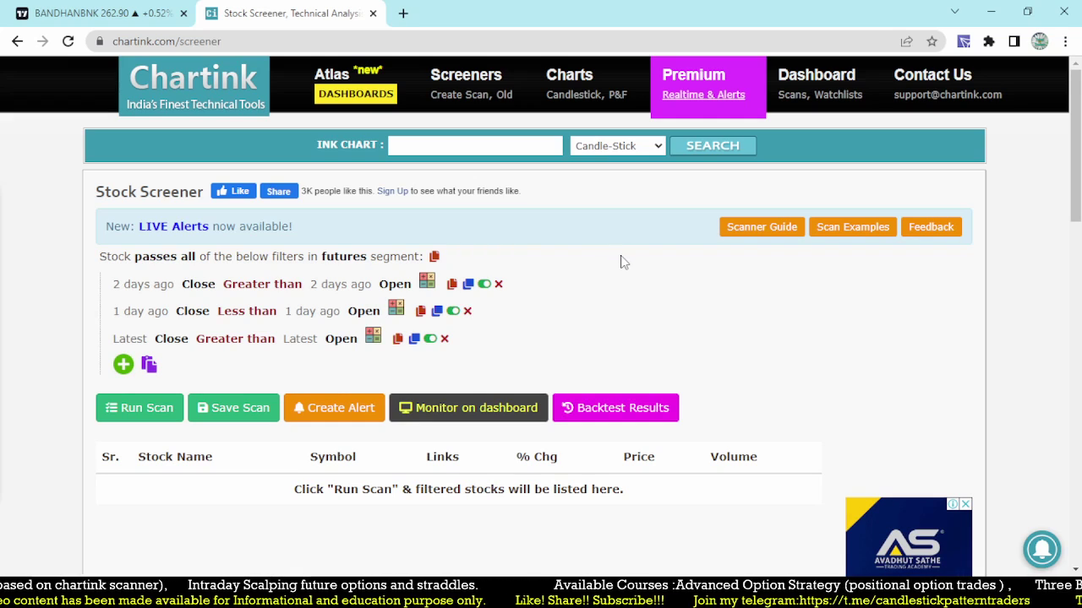
- Run the scan with the three candle filters on the futures segment
click(139, 409)
scroll(556, 377, down, 2)
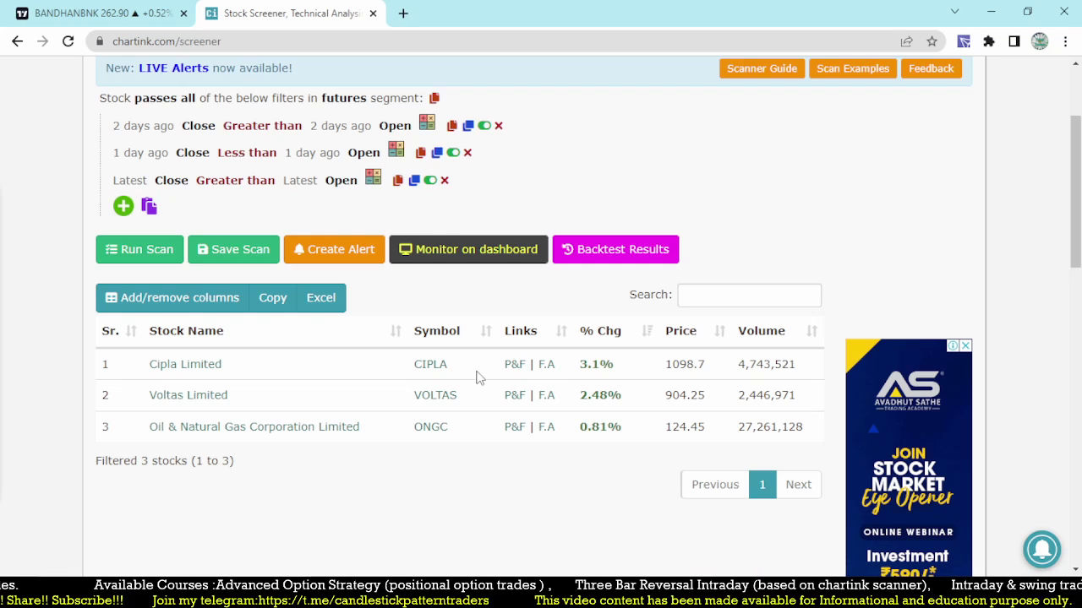
- Switch to TradingView, load the NSE stock CIPLA and examine its latest three daily candles
mouse_move(67, 5)
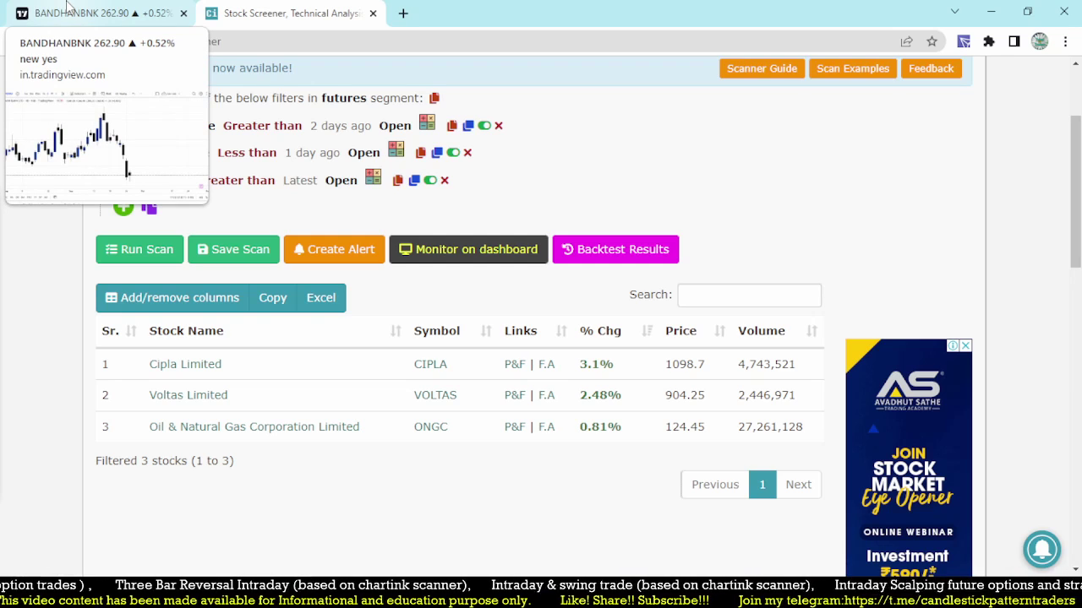
click(67, 6)
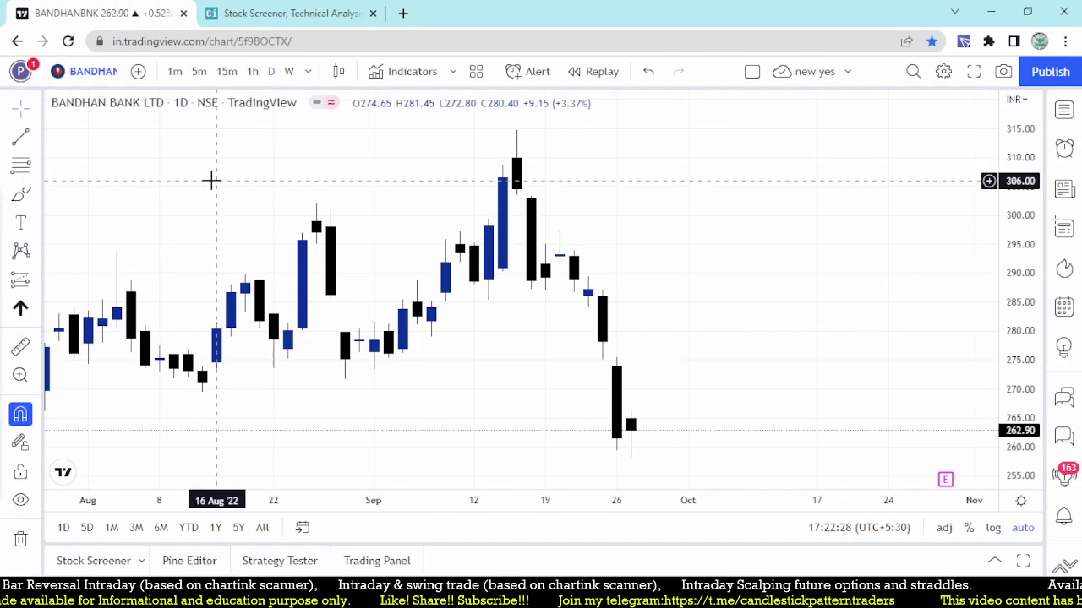
text(CIPLA)
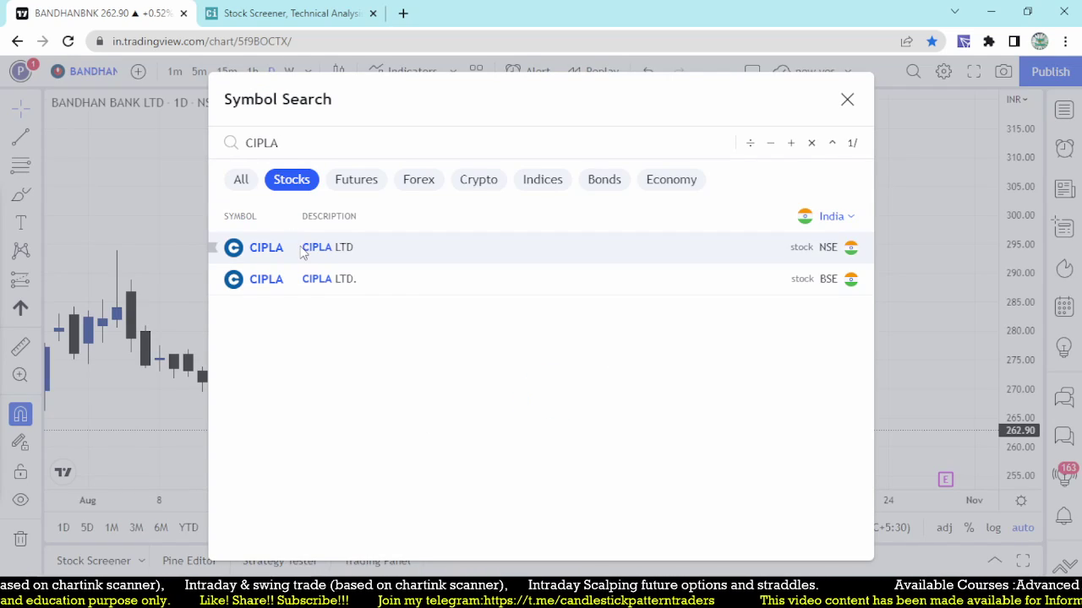
click(270, 248)
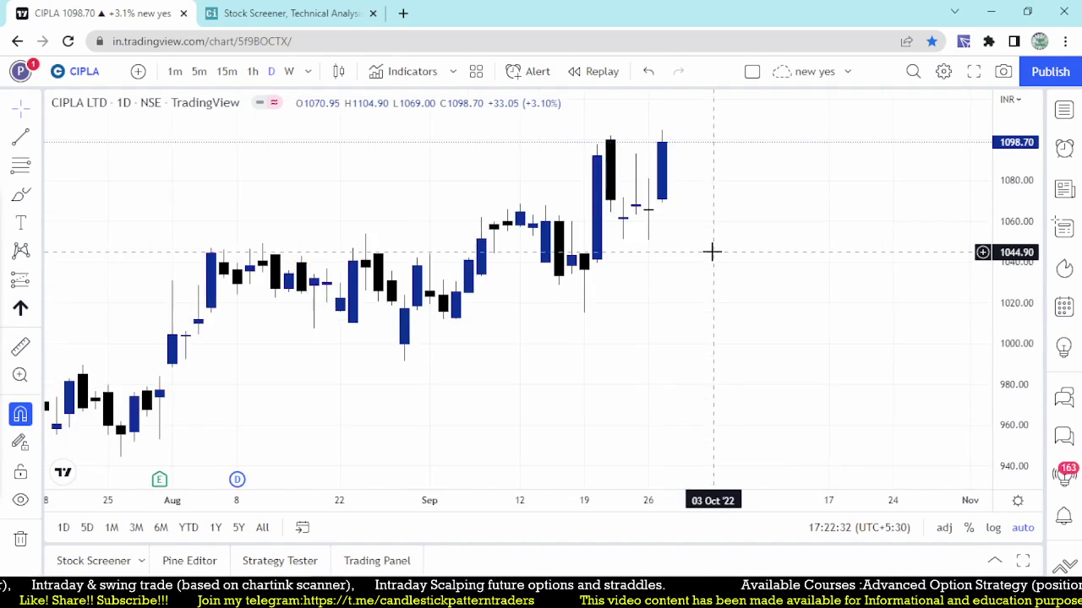
scroll(712, 251, up, 3)
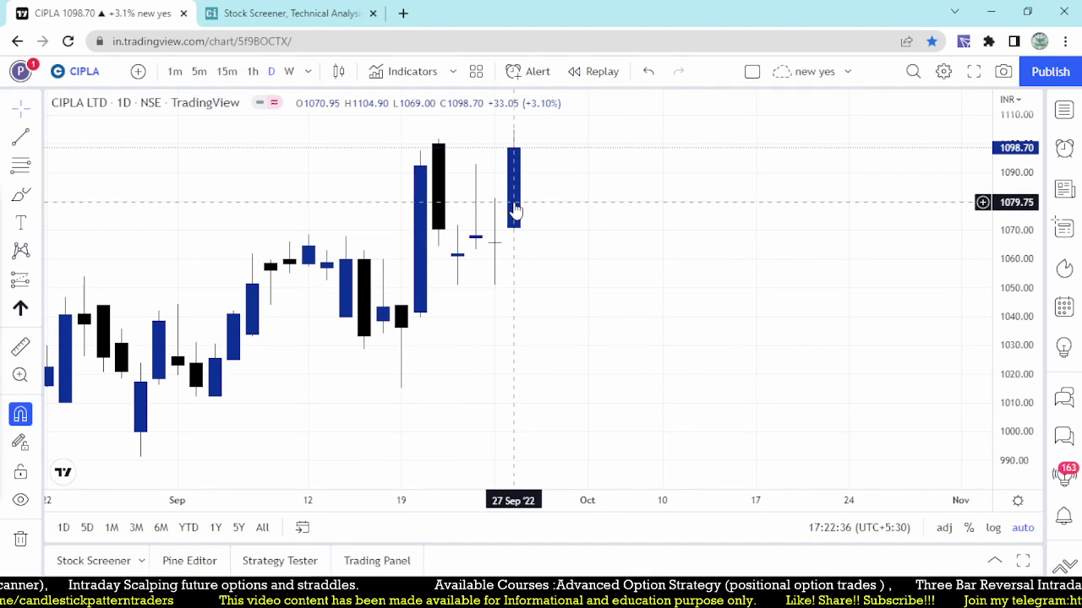
- Check the scan results for the second stock and load the NSE chart of VOLTAS in TradingView
click(252, 8)
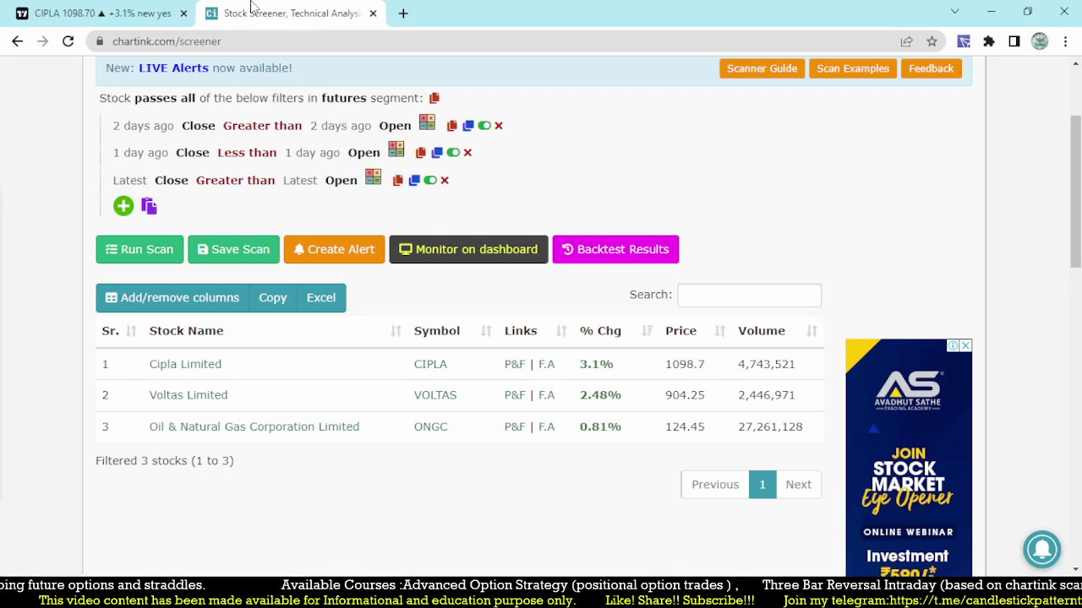
click(102, 12)
text(V)
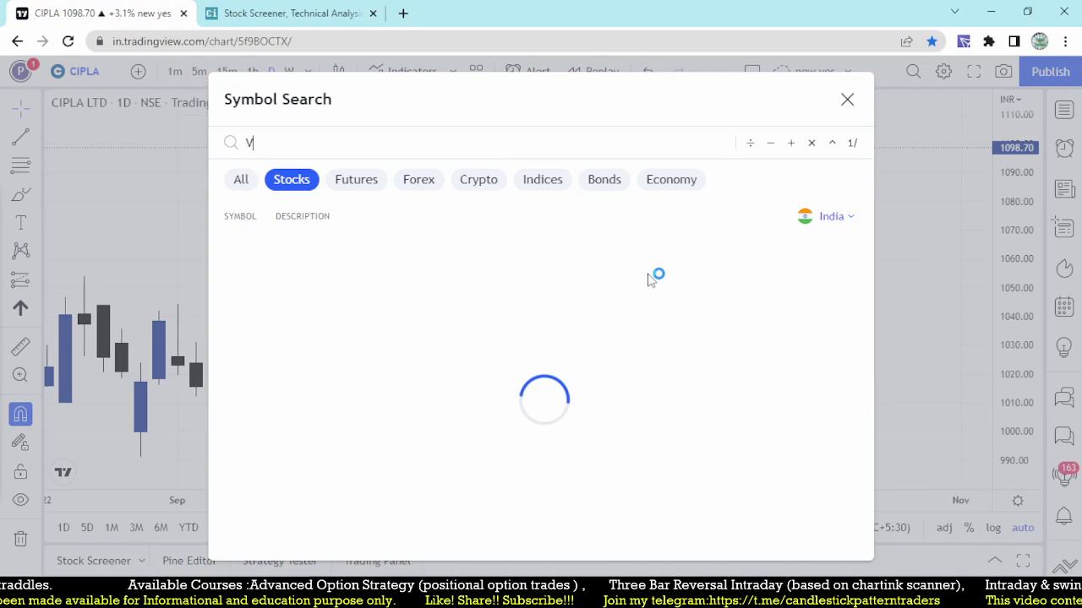
text(OL)
click(389, 243)
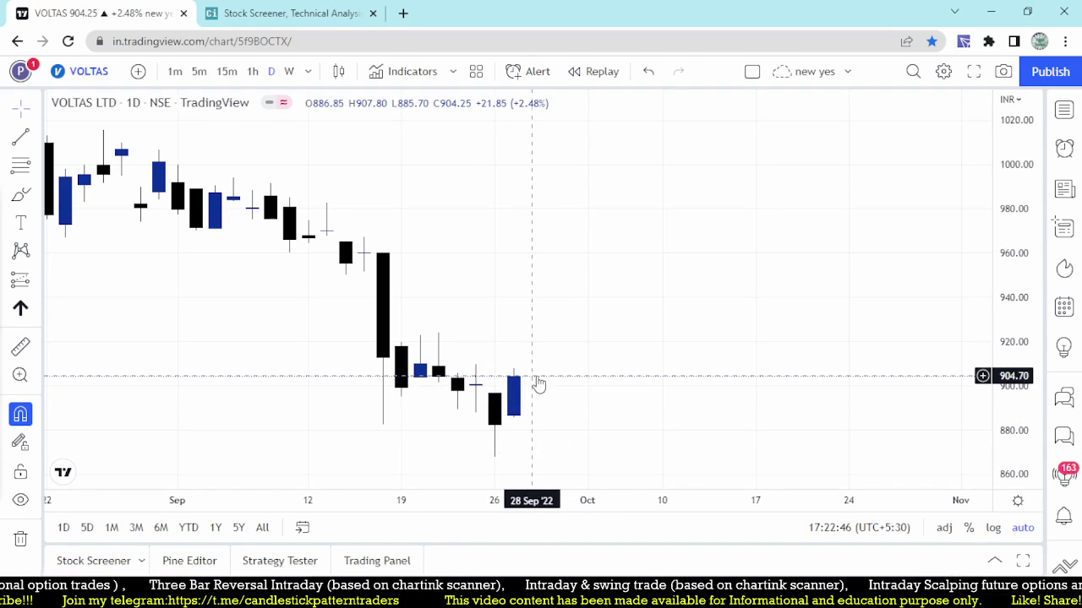
- Add the Volume indicator from the technicals to the VOLTAS daily chart
scroll(560, 369, down, 2)
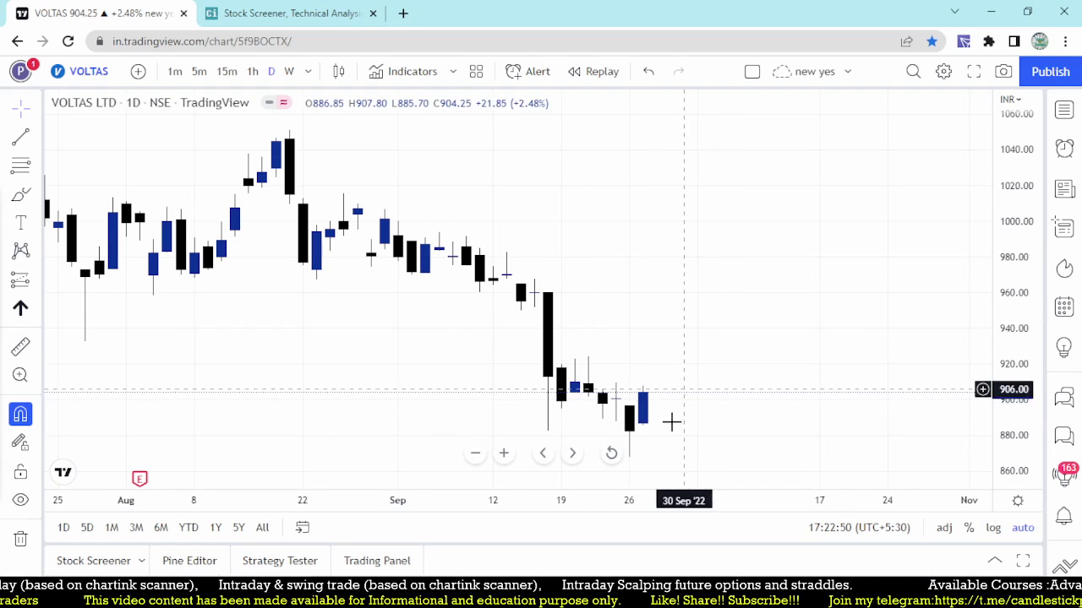
scroll(668, 397, down, 2)
scroll(353, 262, up, 2)
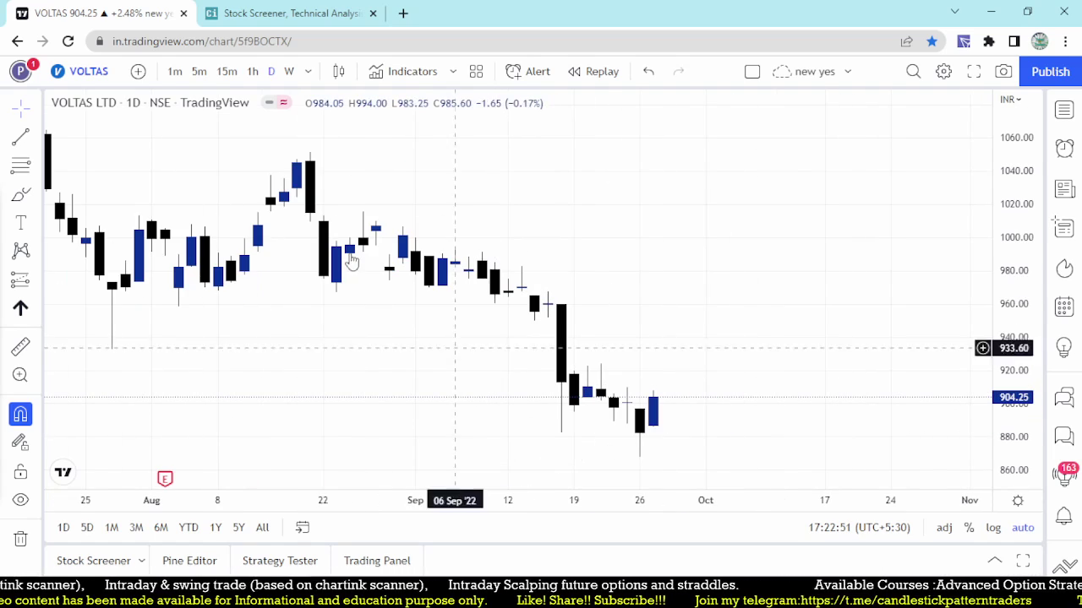
click(414, 75)
text(v)
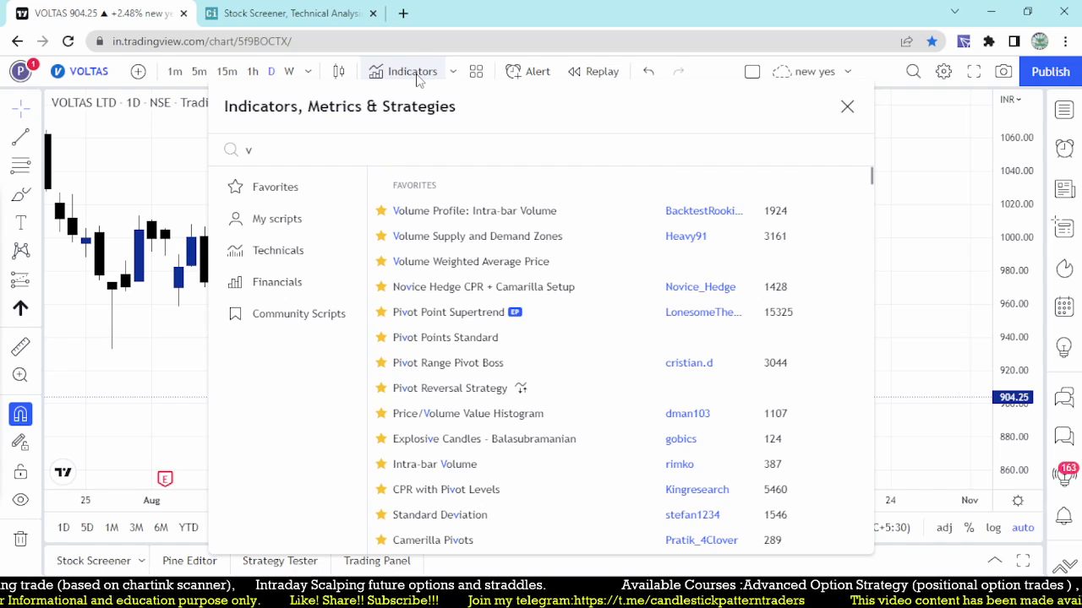
text(ol)
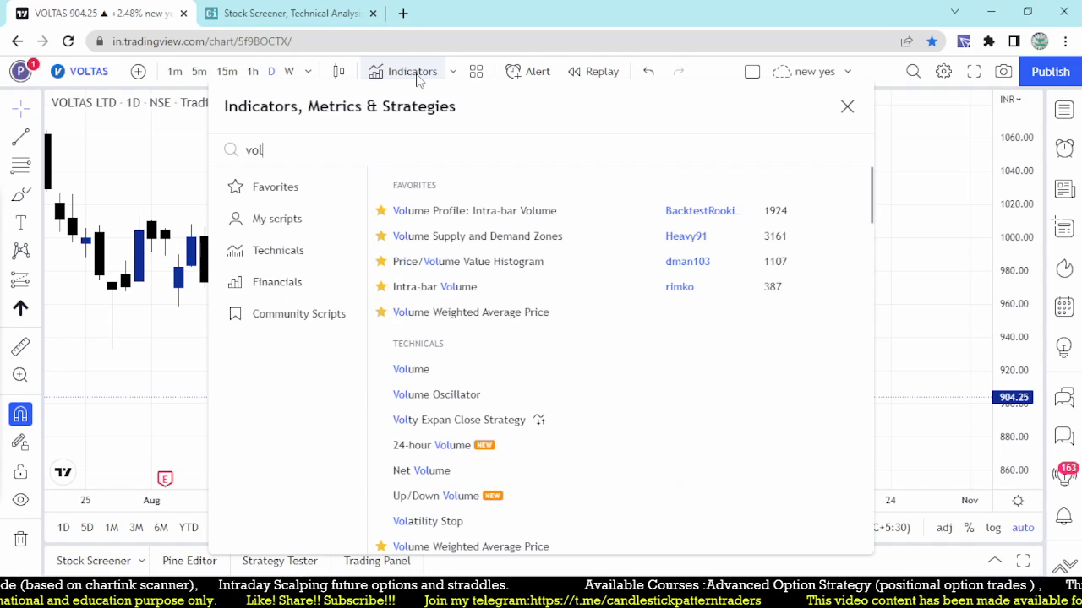
click(446, 366)
key(Escape)
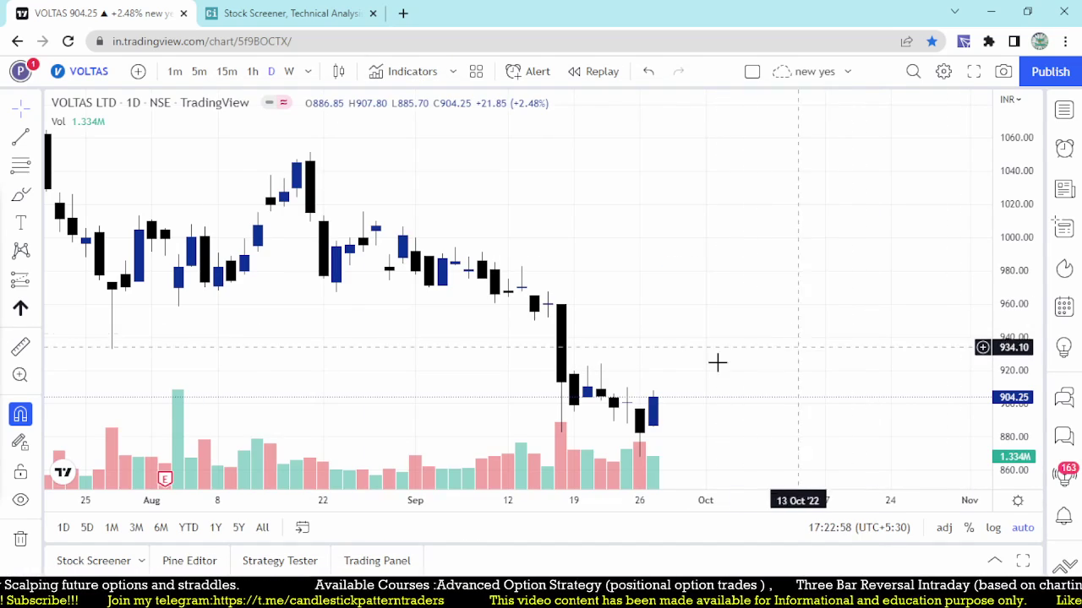
- Annotate the last two VOLTAS daily candles, marking the latest candle's high and the previous candle's low
scroll(758, 356, up, 1)
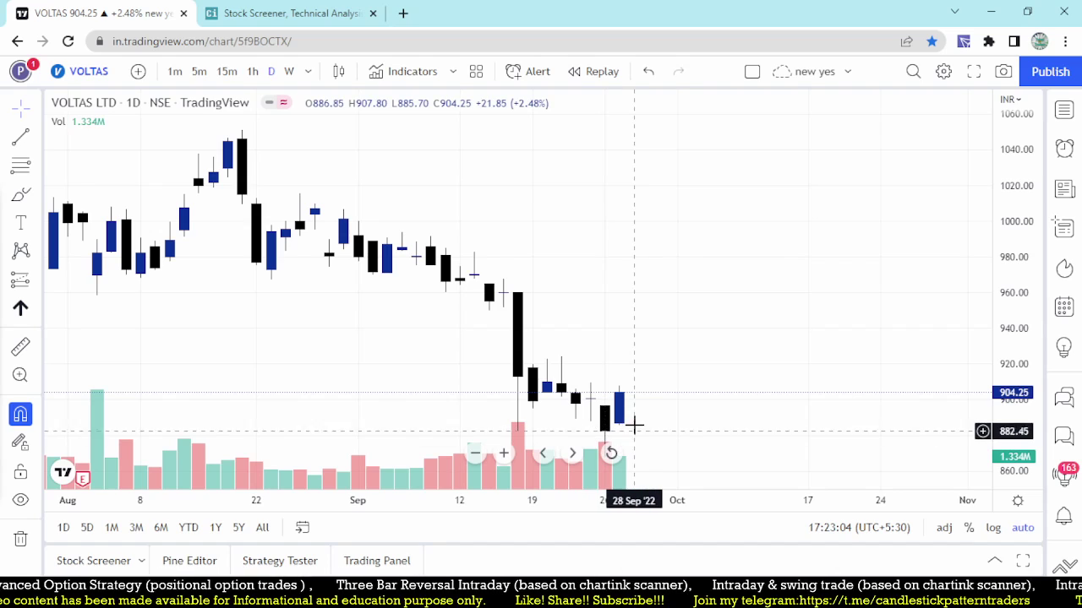
scroll(622, 423, up, 2)
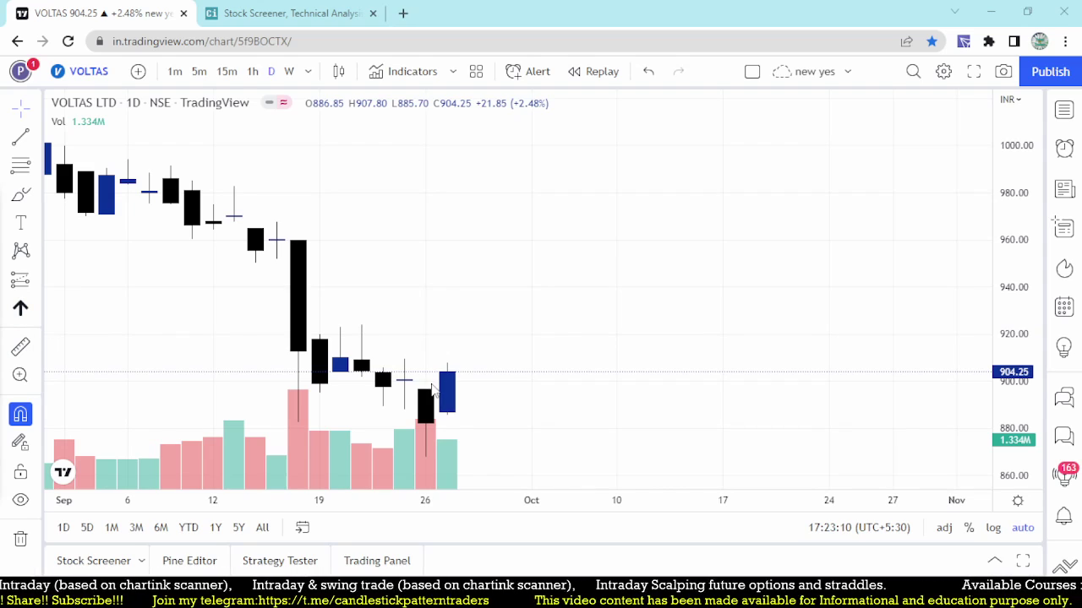
mouse_move(448, 365)
mouse_down()
mouse_move(479, 432)
mouse_move(508, 455)
mouse_move(583, 456)
mouse_up()
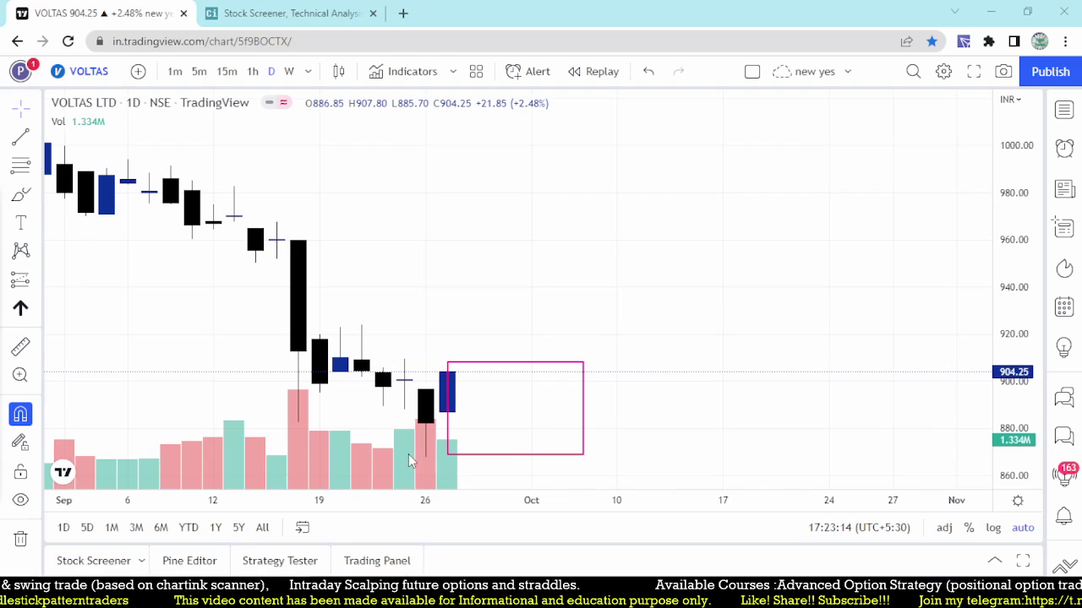
drag(420, 458, 457, 461)
drag(468, 458, 472, 460)
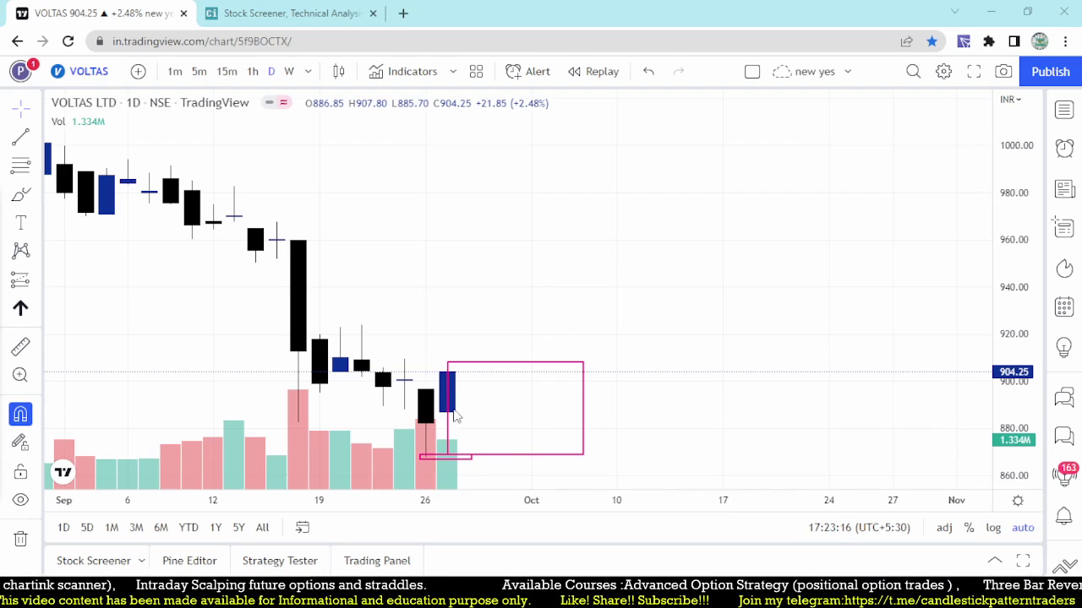
drag(442, 363, 469, 367)
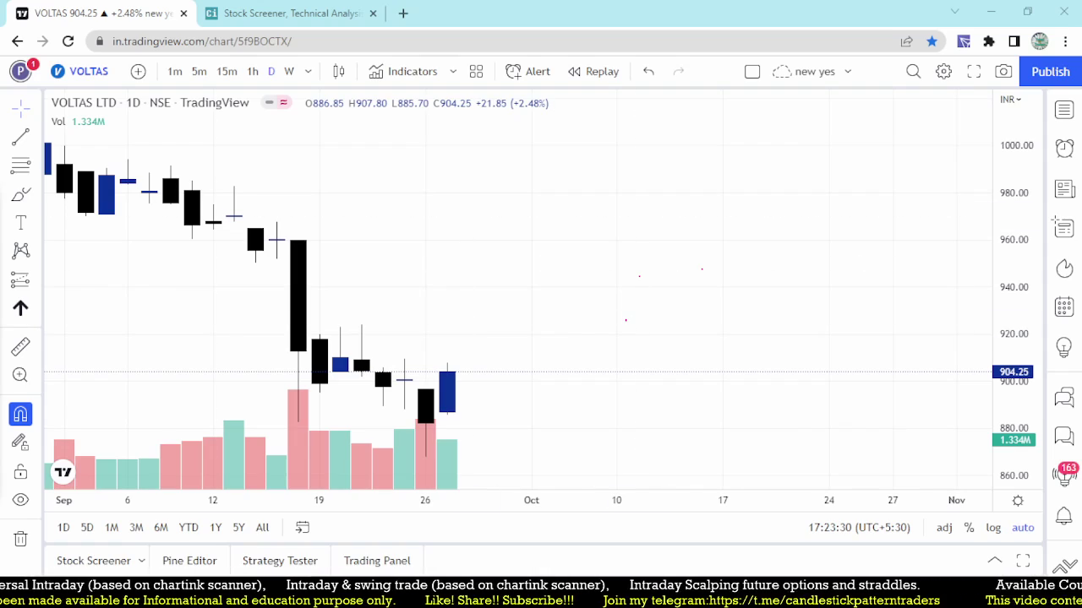
- Examine the VOLTAS daily price trend and volume leading into the latest September candles
scroll(621, 251, down, 5)
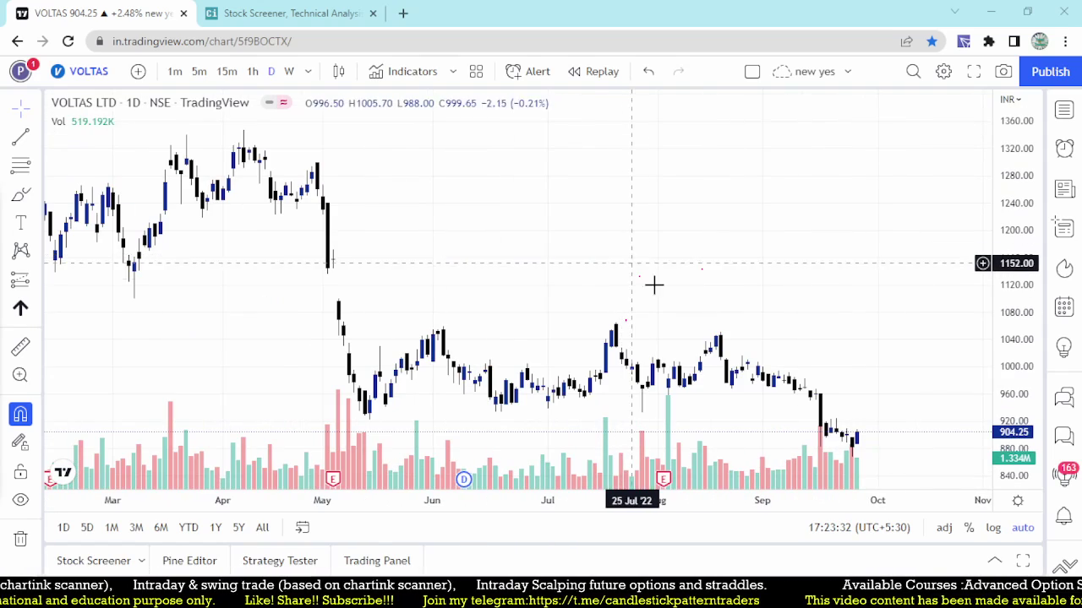
scroll(649, 279, up, 3)
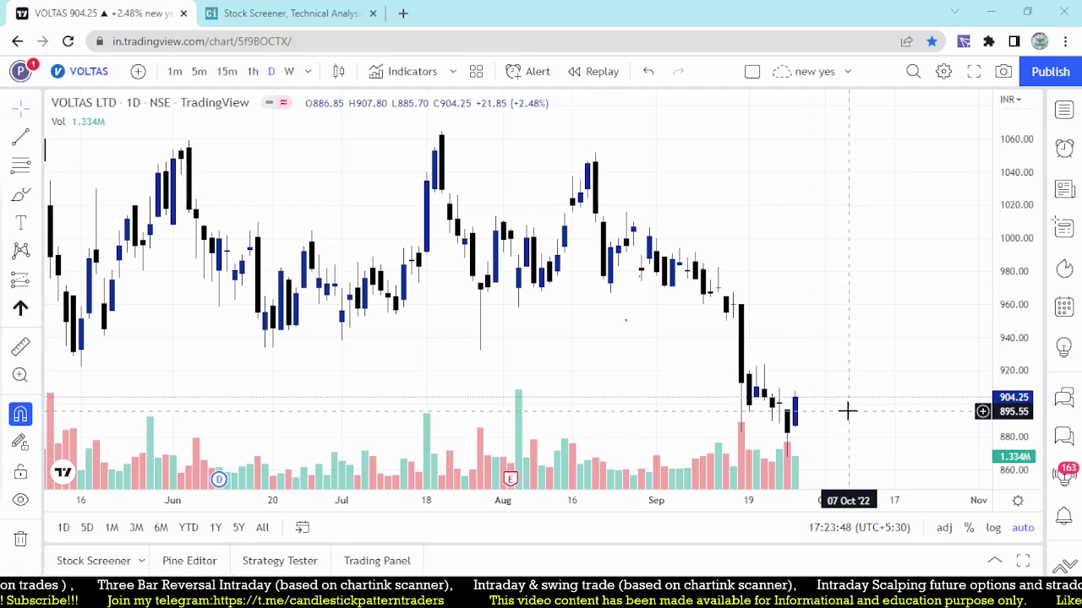
scroll(848, 415, up, 1)
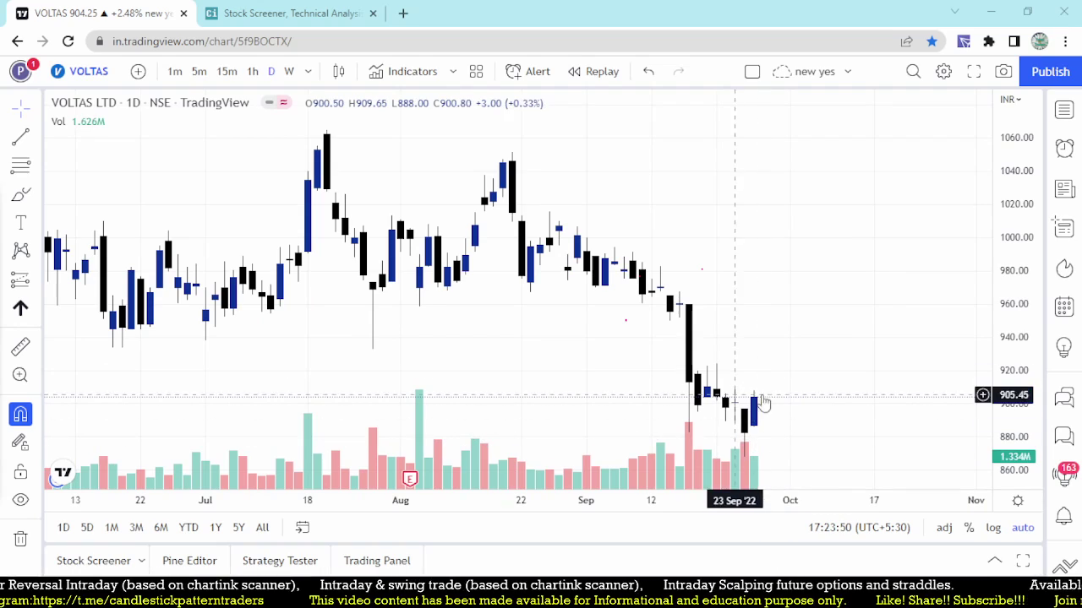
scroll(755, 426, down, 2)
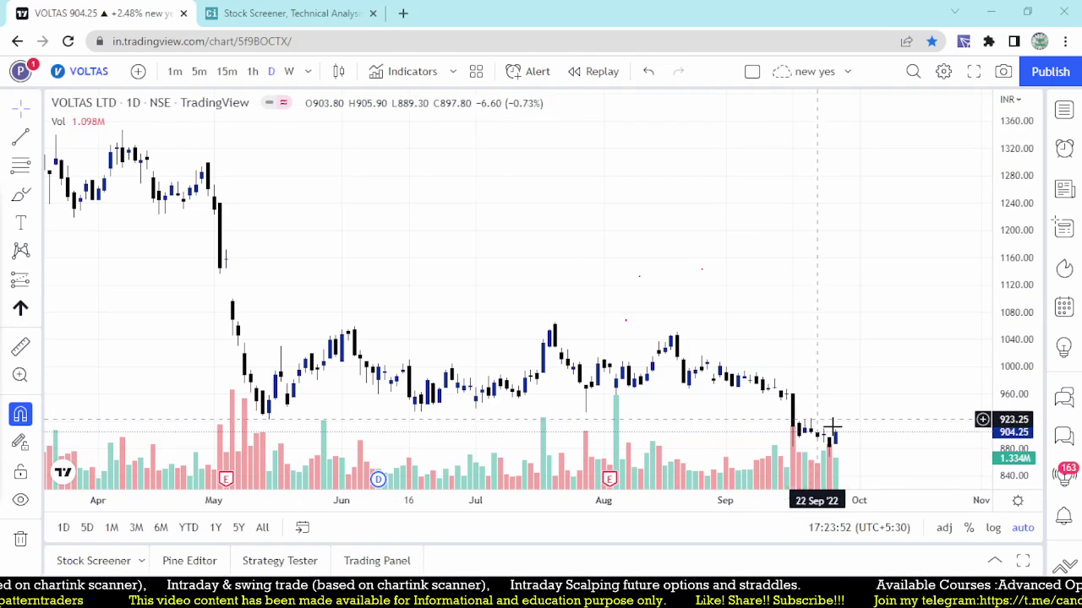
scroll(845, 427, up, 2)
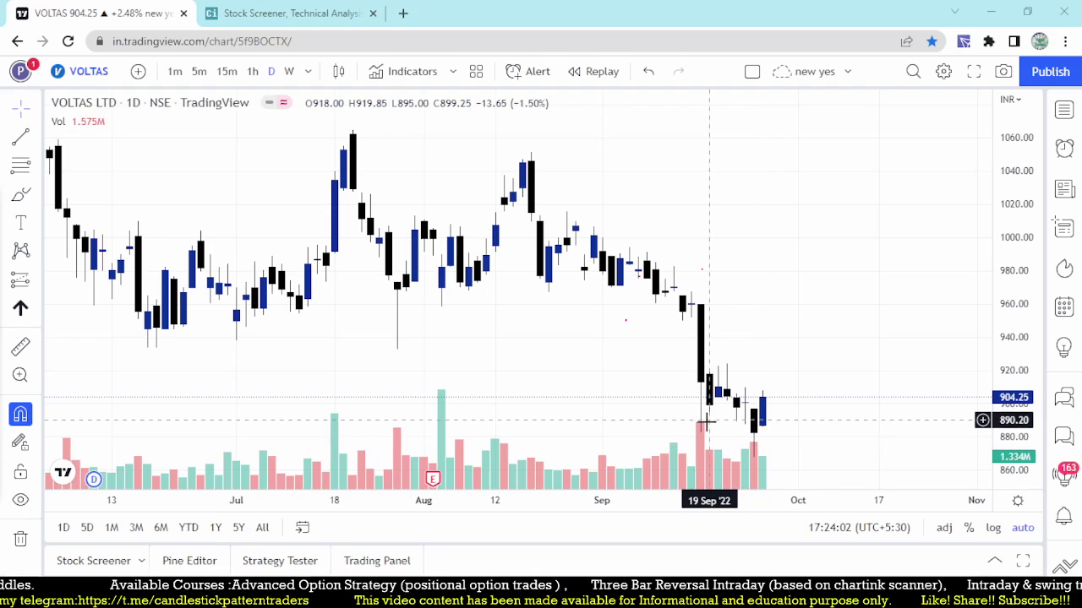
scroll(767, 414, up, 1)
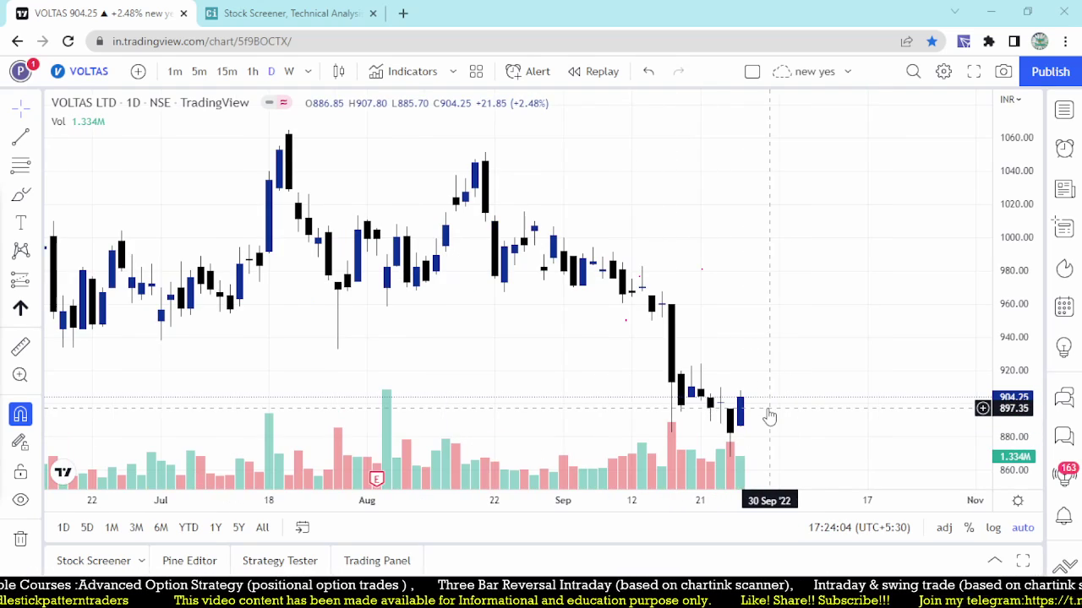
scroll(852, 384, up, 2)
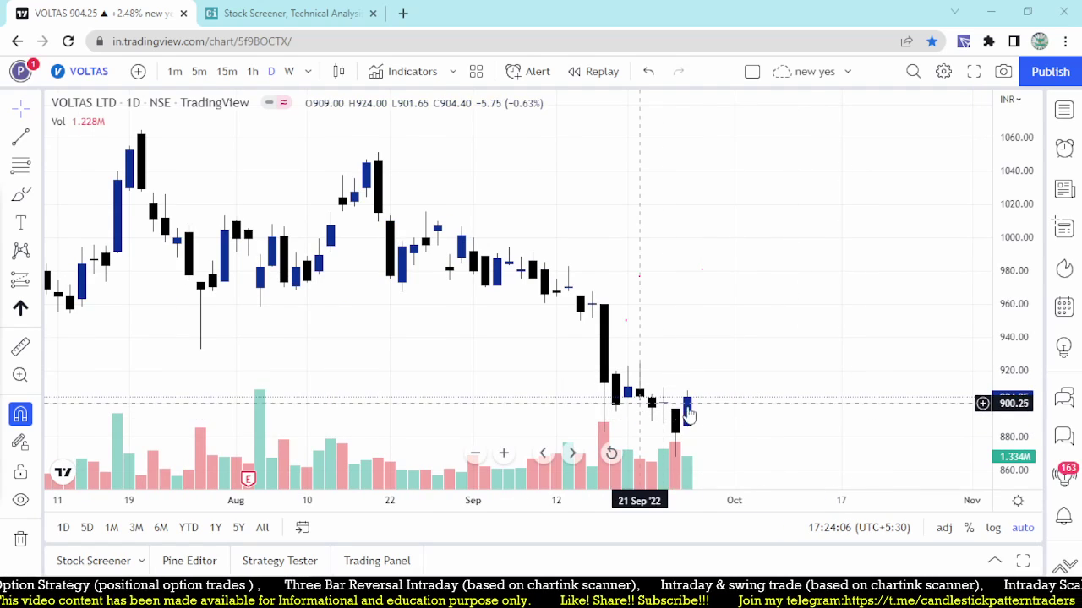
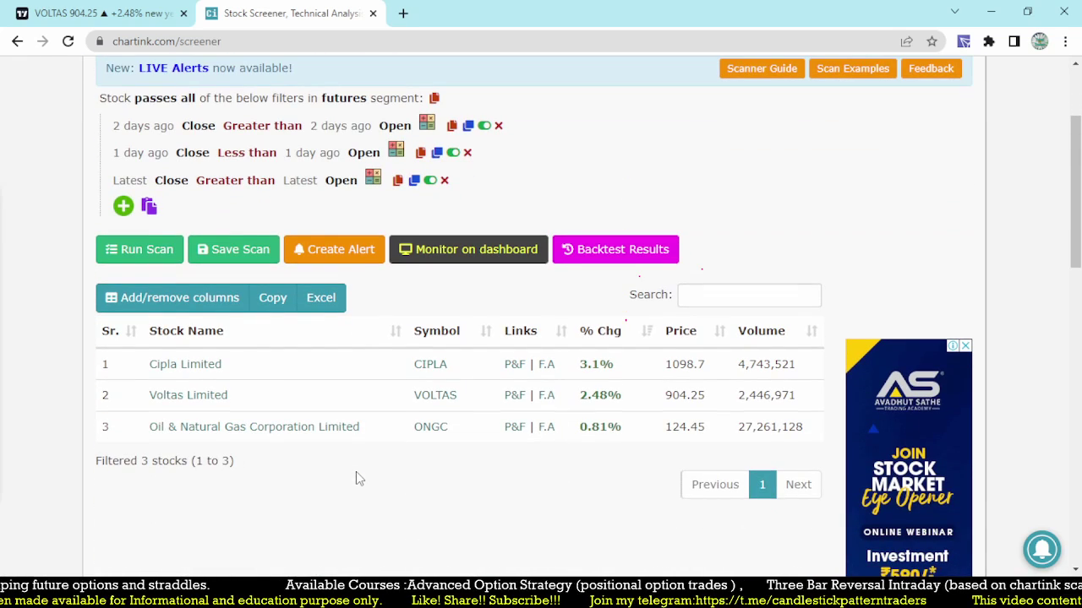
- Switch to TradingView, load the NSE stock ONGC and examine its latest daily candles
click(93, 12)
text(ONGC)
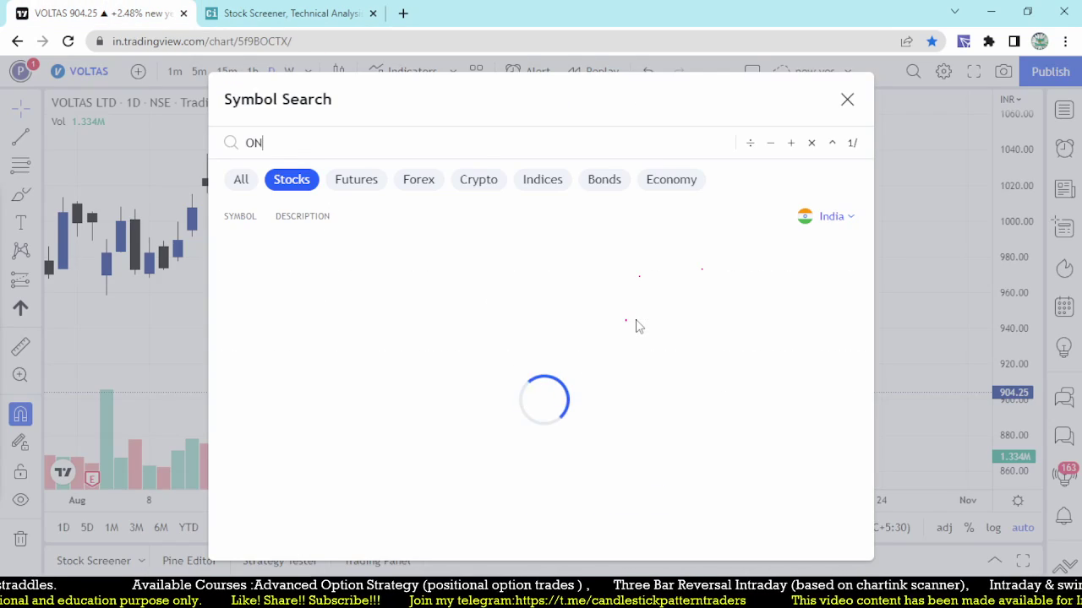
click(397, 248)
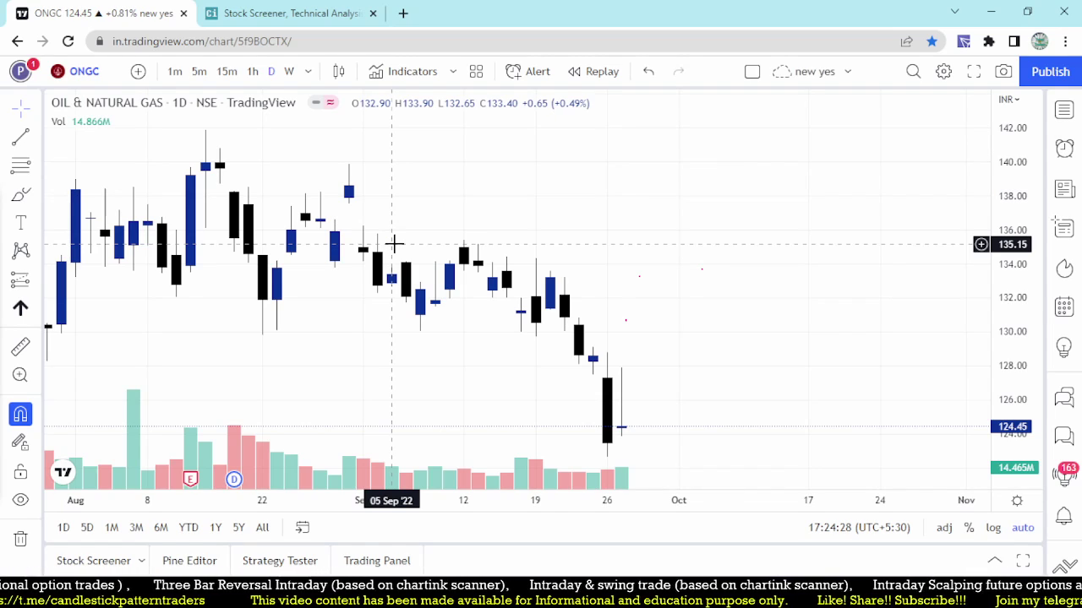
scroll(391, 385, up, 4)
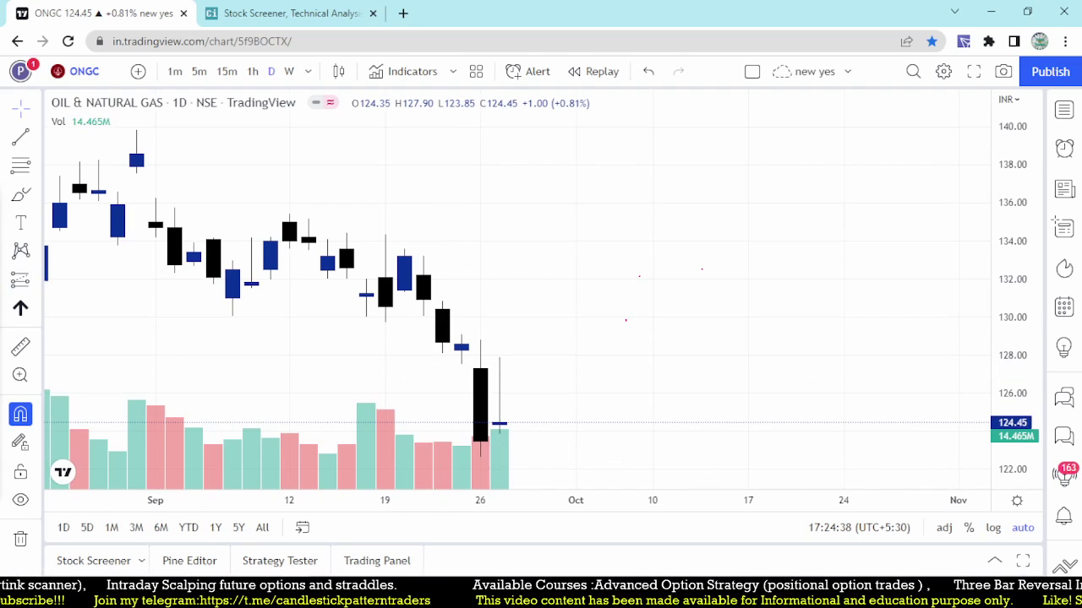
- Draw a Price Range on the ONGC candle of 23 Sep '22 from its low at 127.50 to its high at 129.10
click(37, 280)
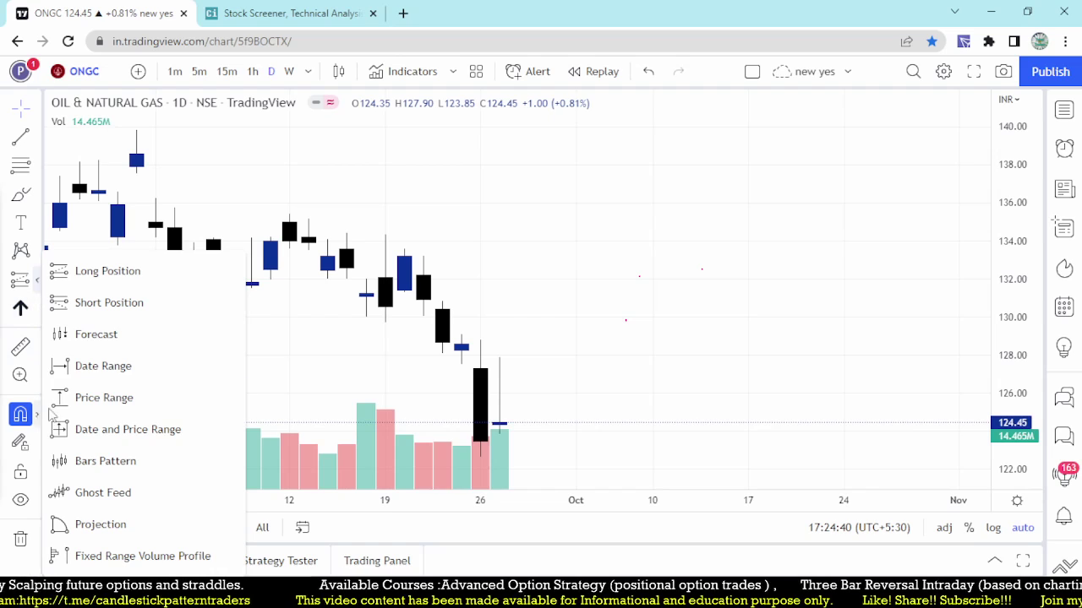
click(93, 399)
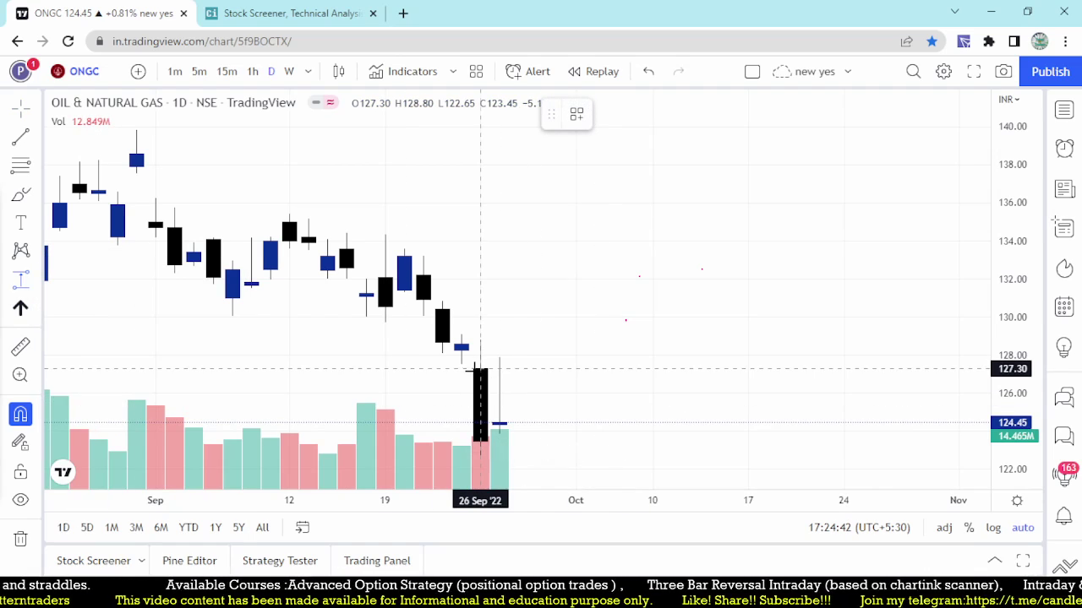
click(463, 364)
click(461, 335)
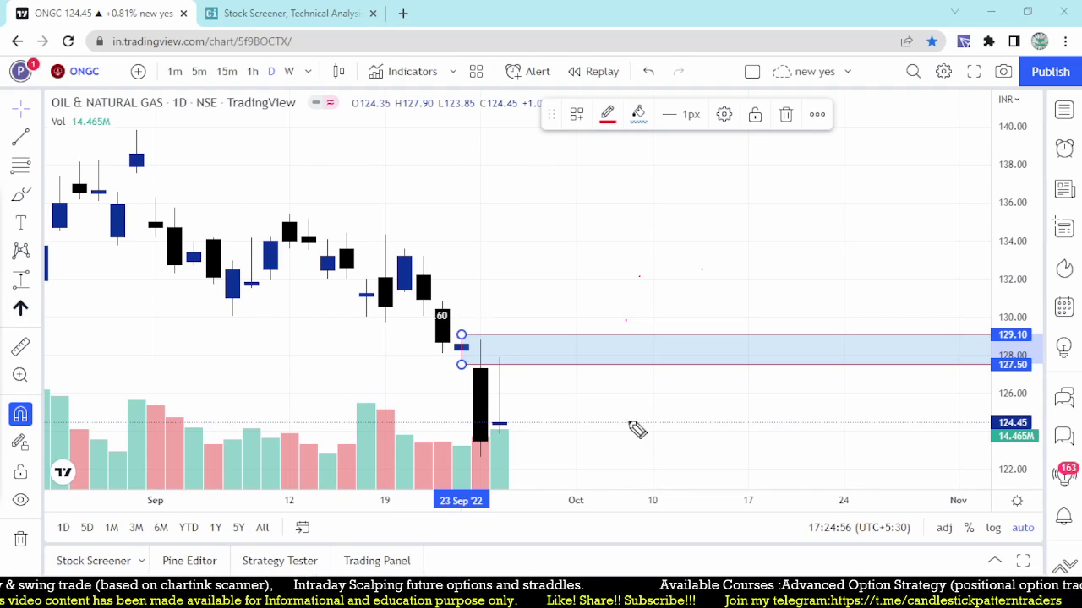
- Sketch freehand marks over the last two ONGC daily candles where price approaches the marked price range
drag(470, 393, 526, 329)
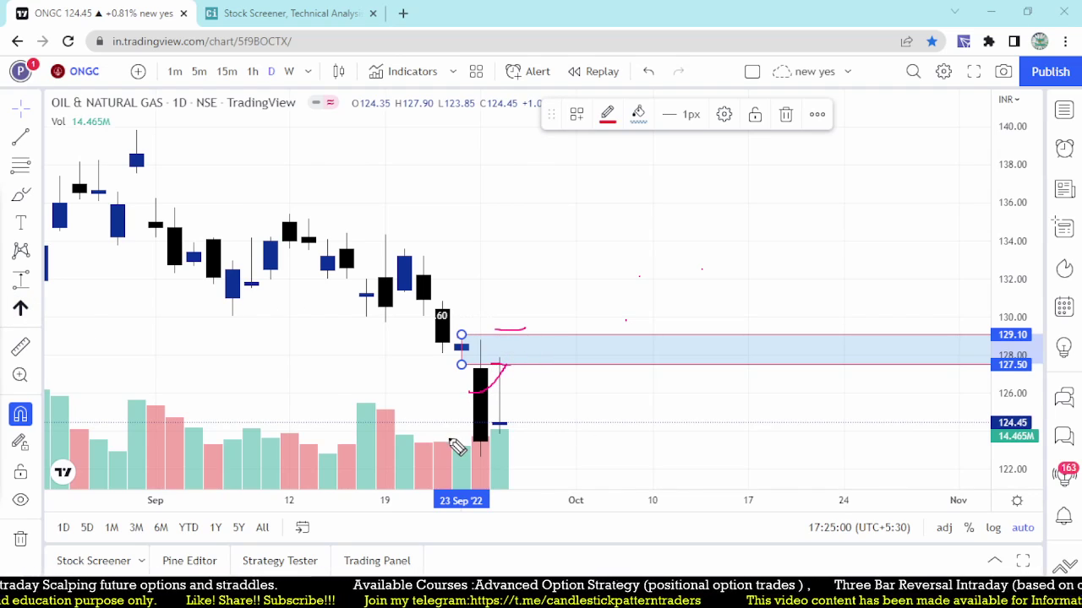
mouse_move(504, 367)
mouse_down()
mouse_move(515, 393)
mouse_move(508, 429)
mouse_move(526, 413)
mouse_up()
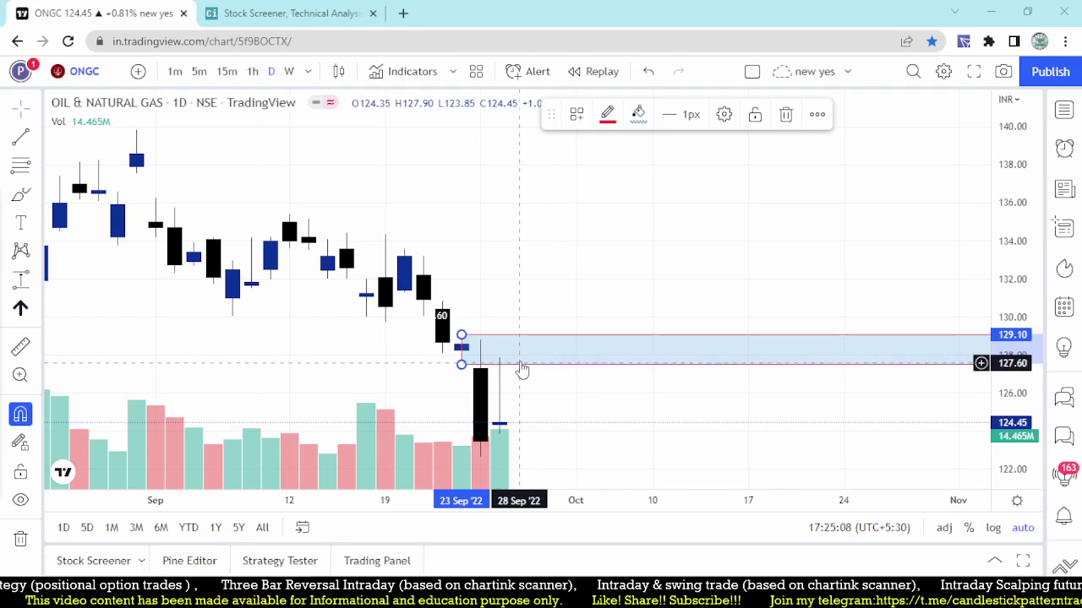
scroll(507, 329, up, 1)
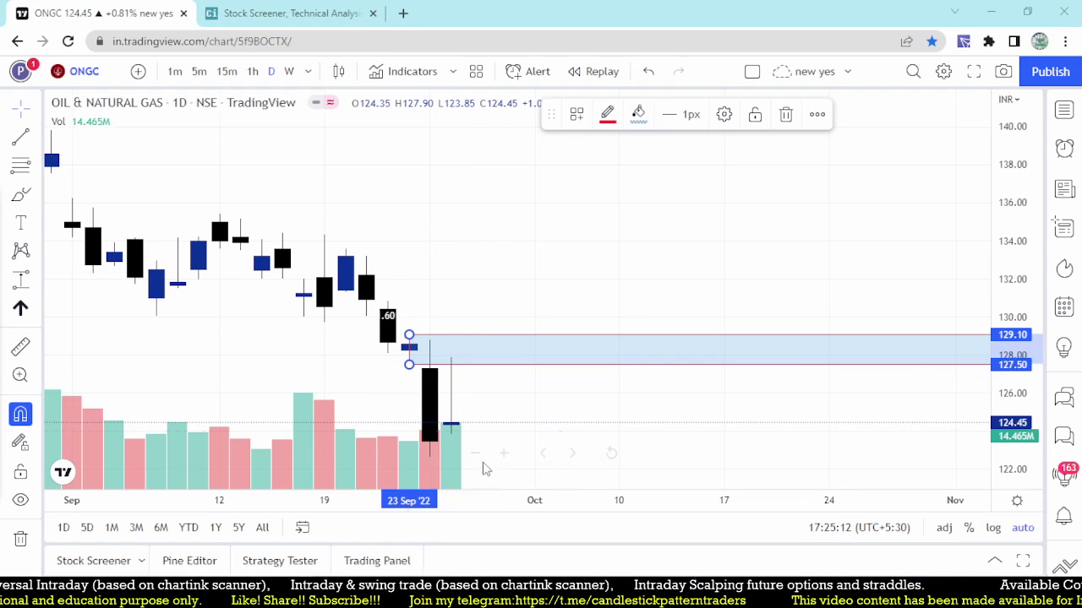
- Switch the ONGC chart to the 5-minute interval and examine the 27 September price action against the marked price range
click(491, 251)
key(5)
key(Return)
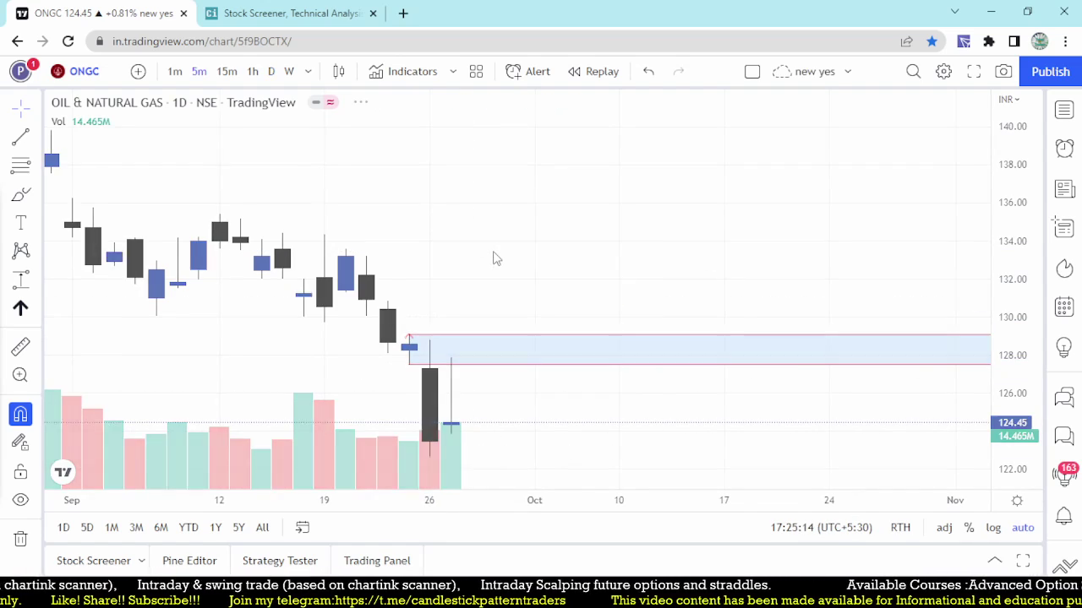
scroll(604, 325, down, 3)
scroll(603, 330, up, 2)
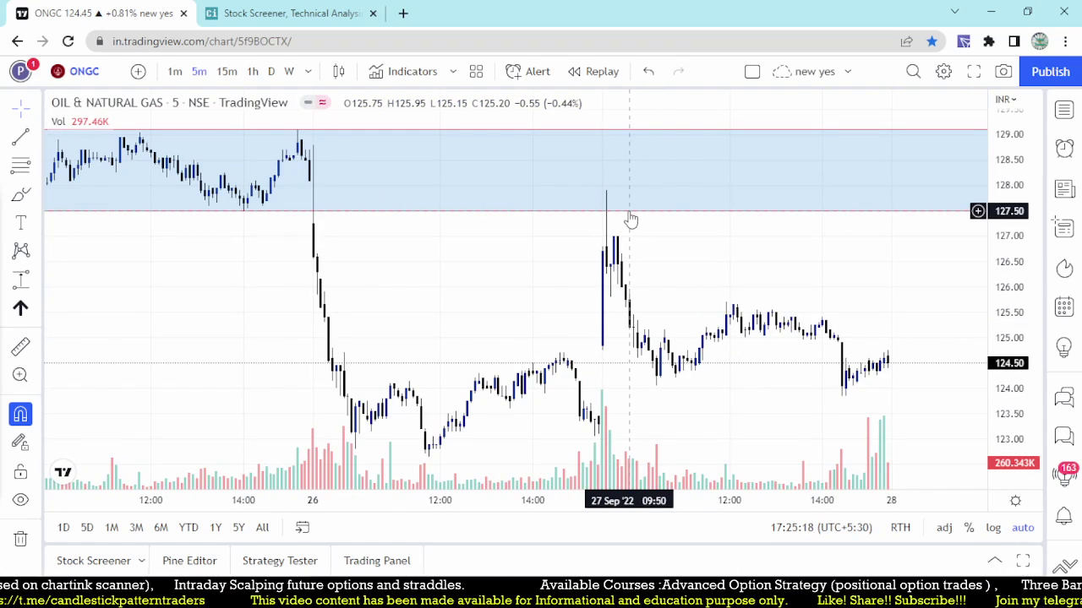
scroll(596, 250, up, 2)
drag(550, 256, 715, 346)
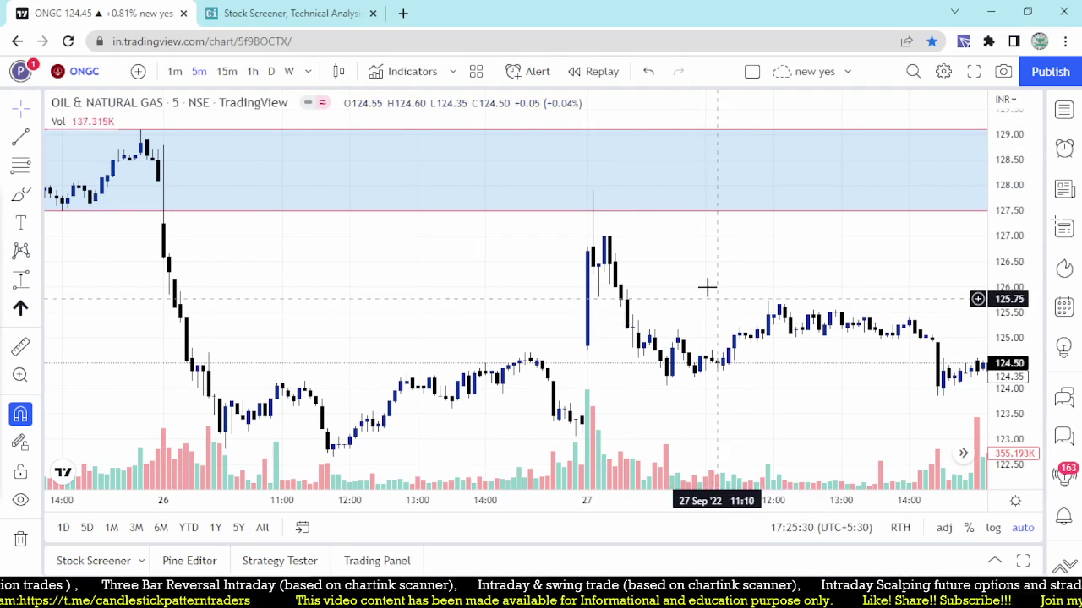
scroll(814, 386, down, 2)
drag(814, 387, 570, 381)
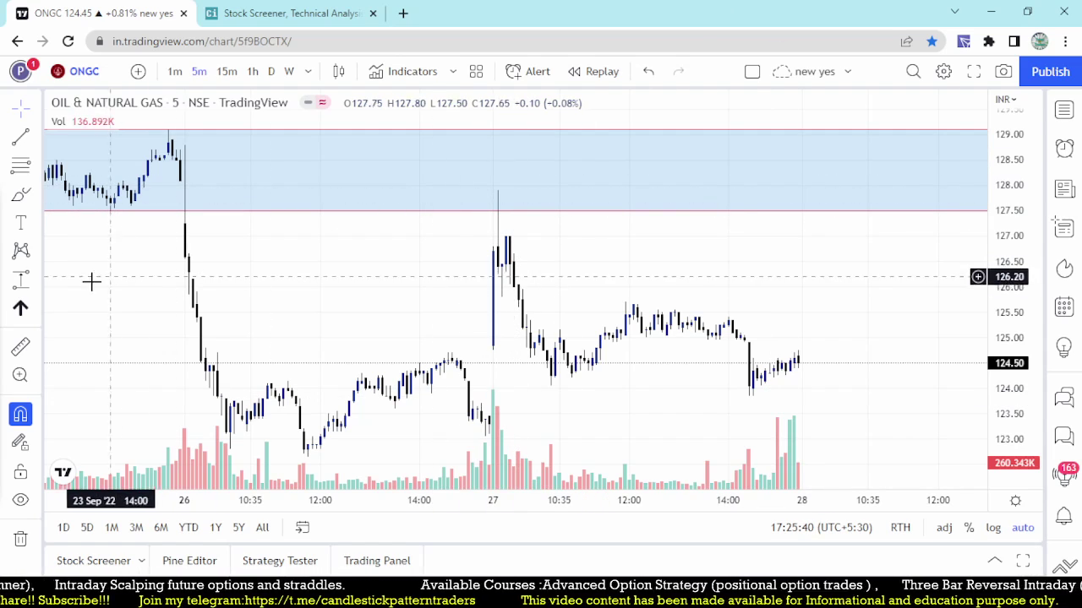
- Circle the 27 September spike into the price range, sketch an arrow along the decline after it, and undo both marks
drag(479, 180, 525, 220)
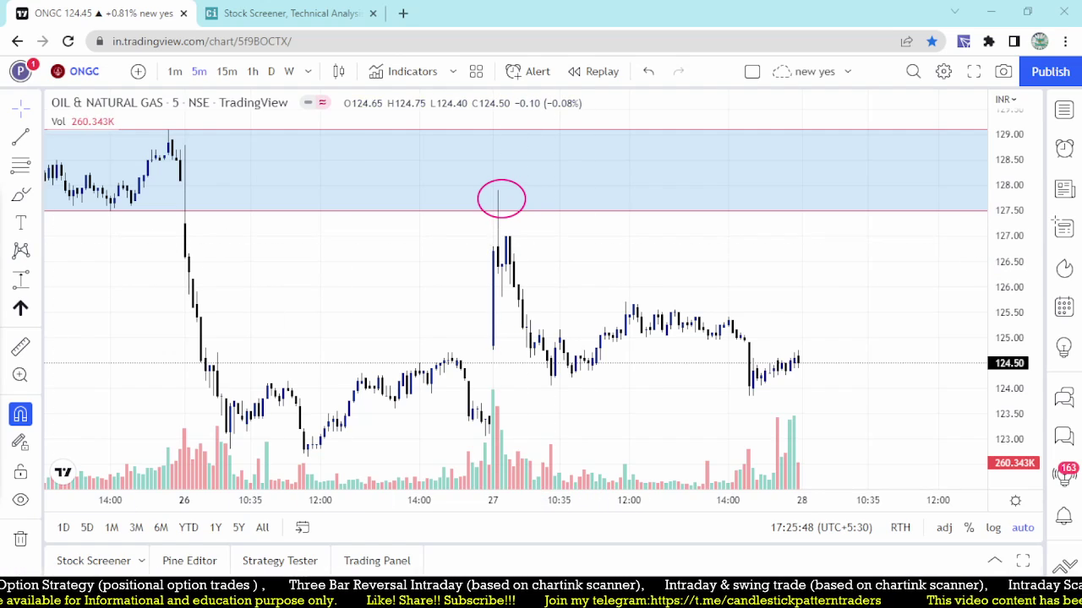
drag(500, 217, 732, 338)
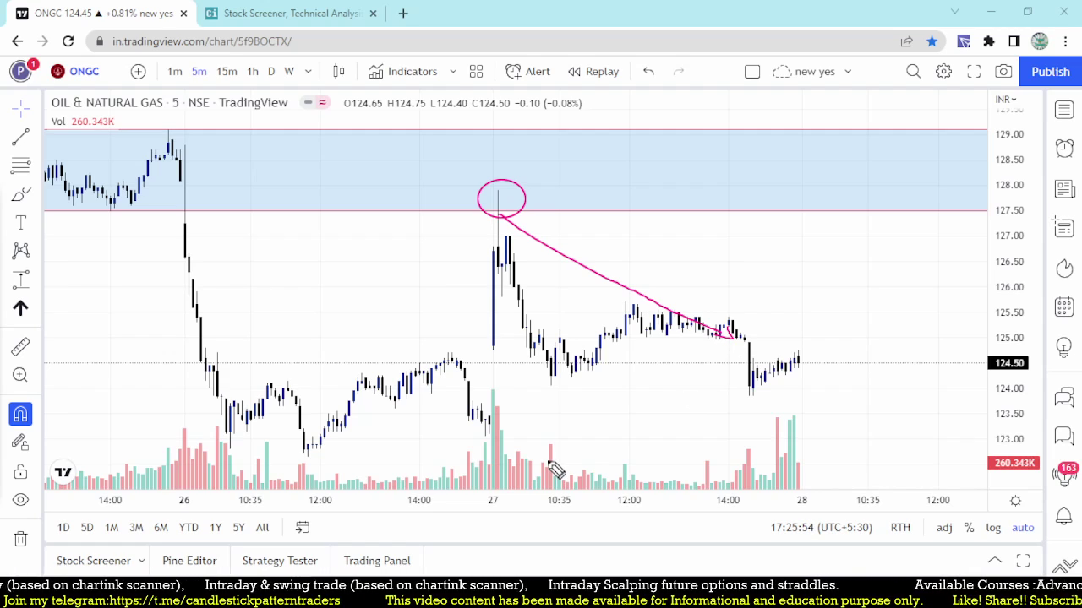
key(ctrl+z)
key(ctrl+z)
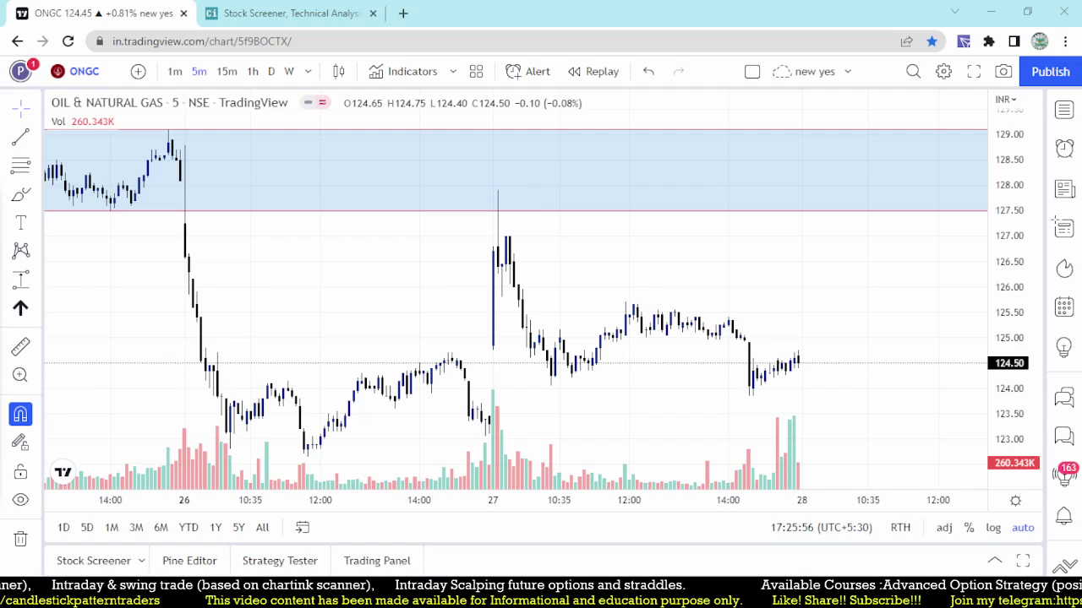
- Switch to the Chartink screener to view the scan results
click(286, 13)
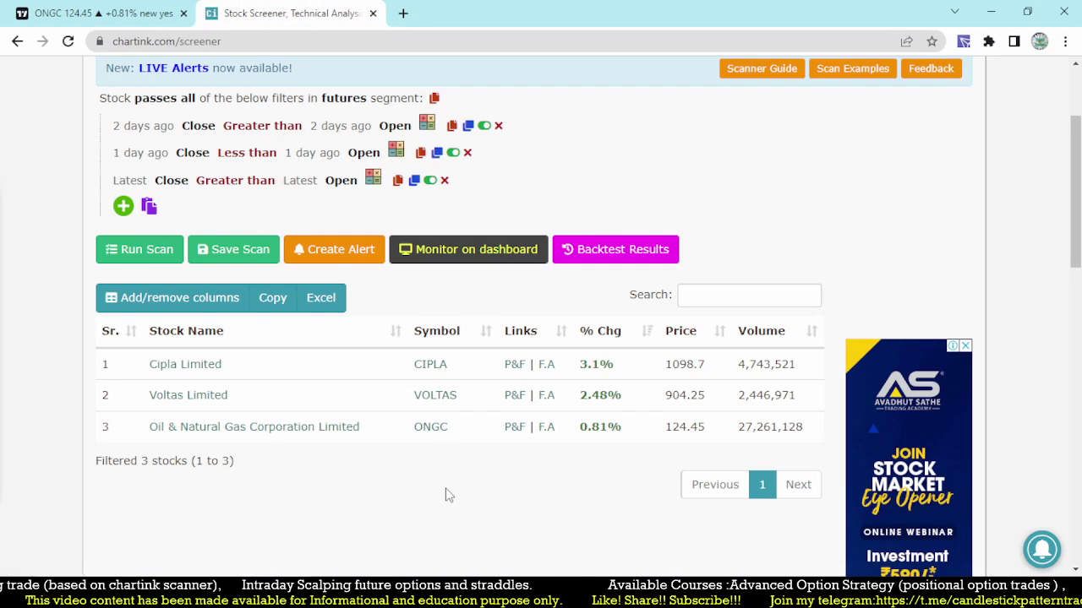
- Duplicate the filter for 1 day ago Close and change the copy to 1 day ago High Greater than 2 days ago Open
scroll(448, 495, up, 2)
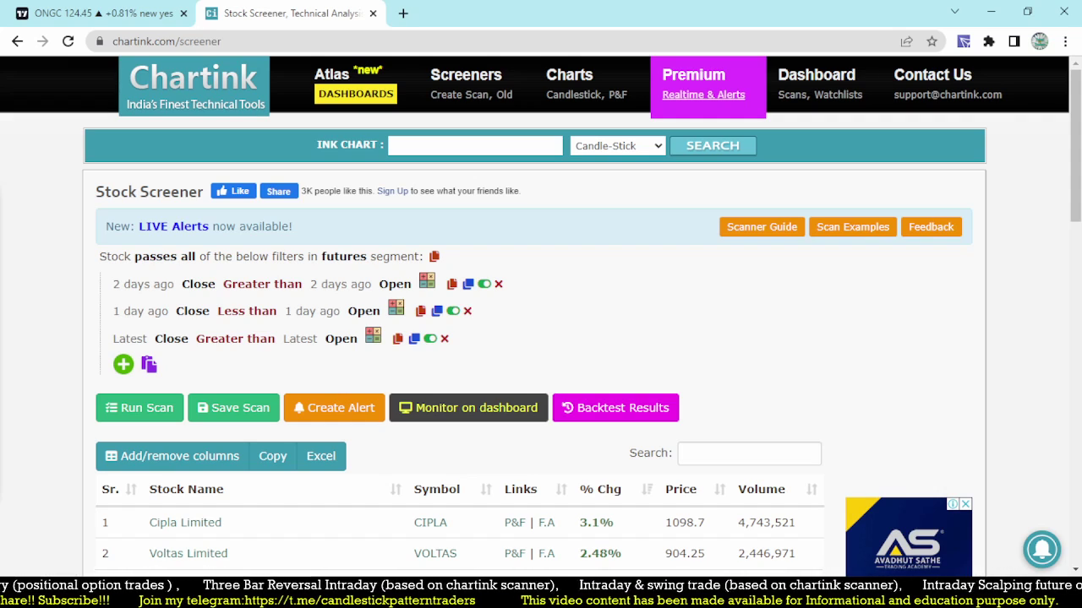
click(441, 311)
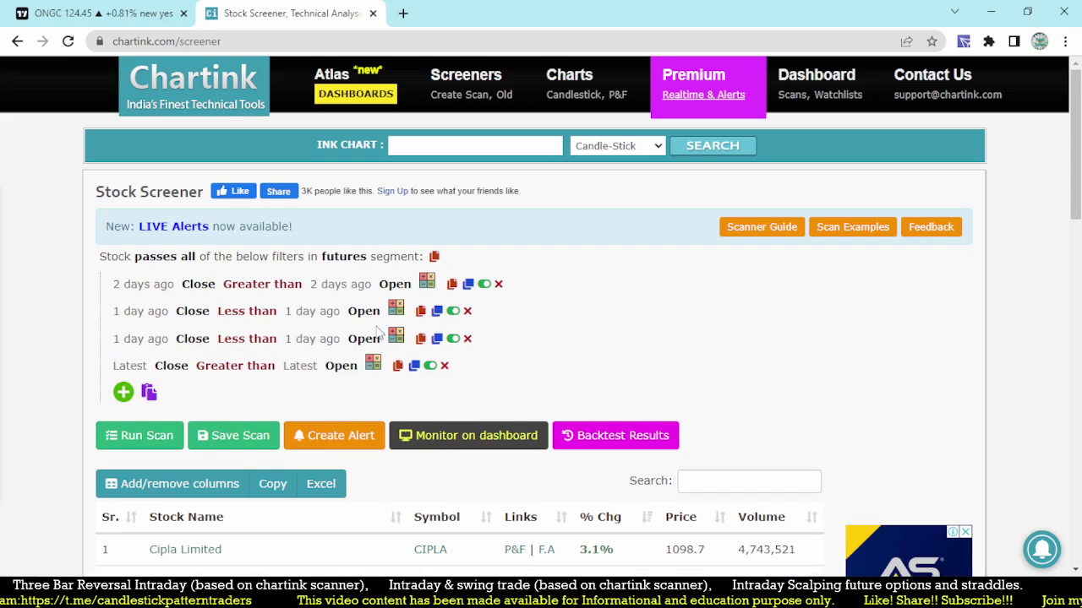
click(193, 339)
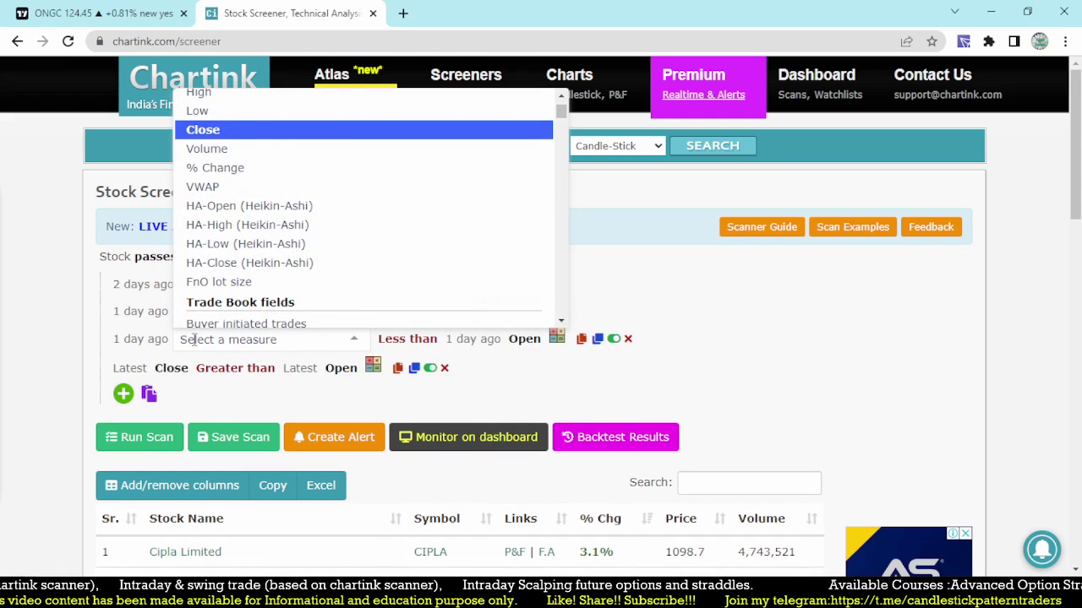
text(high)
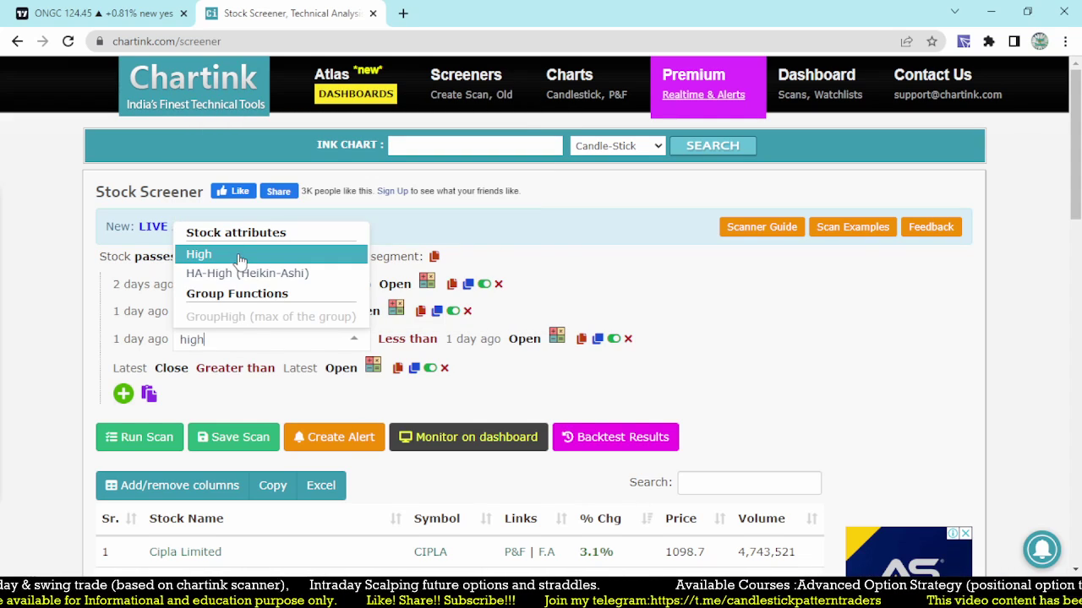
click(240, 259)
click(256, 340)
text(gre)
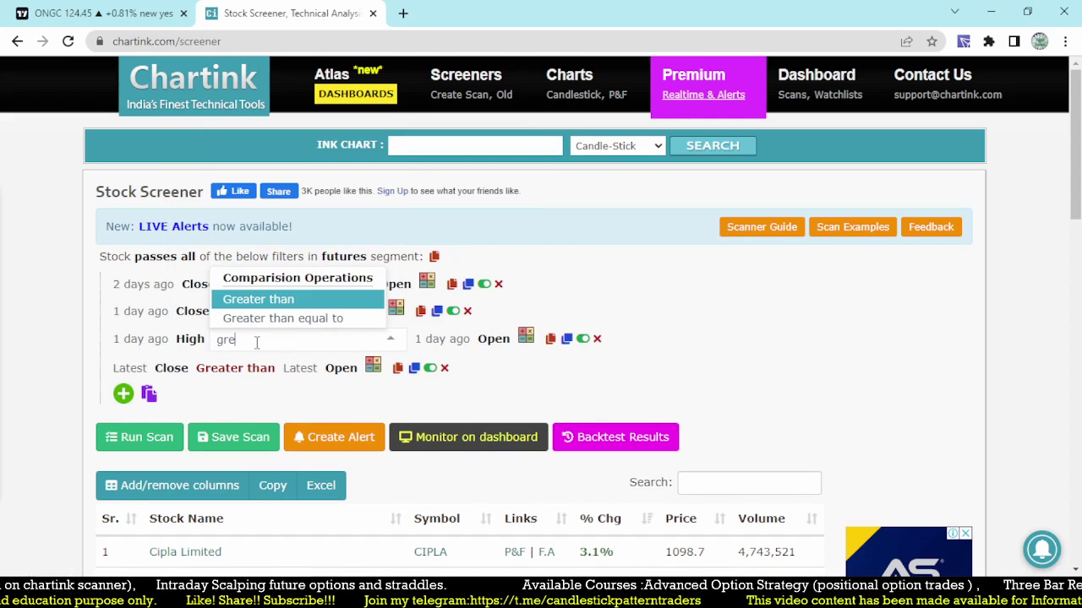
click(279, 303)
click(315, 339)
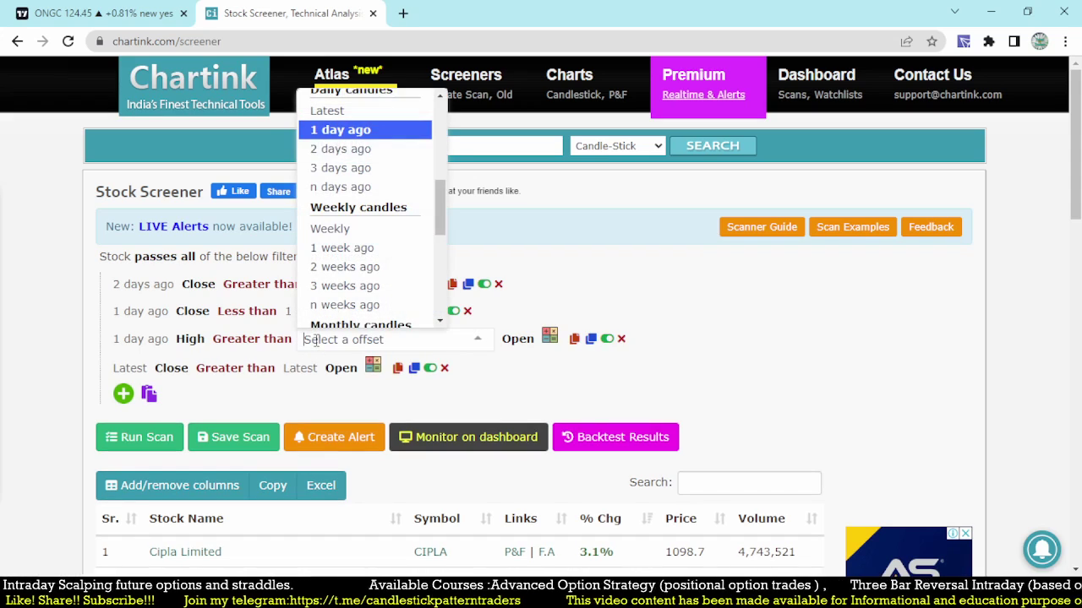
click(344, 150)
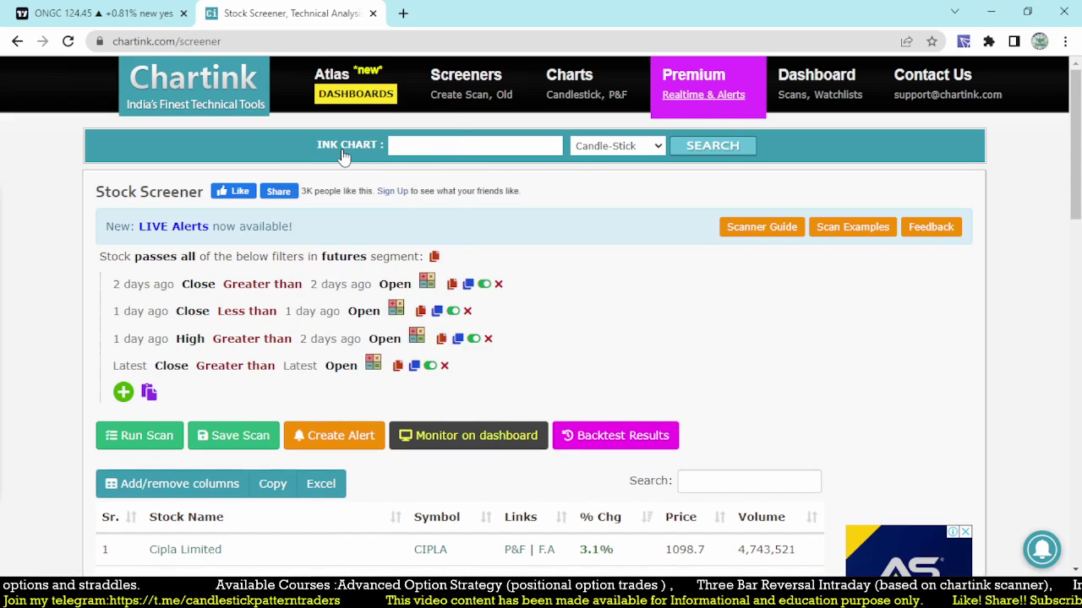
- Duplicate the 1 day ago High filter and set the copy's first measure to Low
click(457, 339)
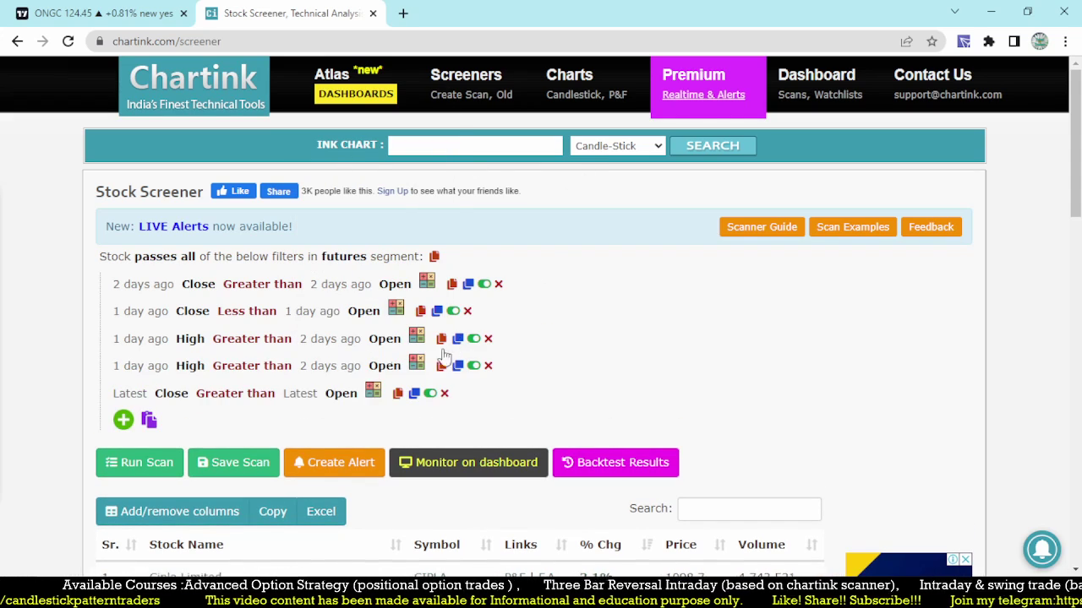
click(193, 365)
text(low)
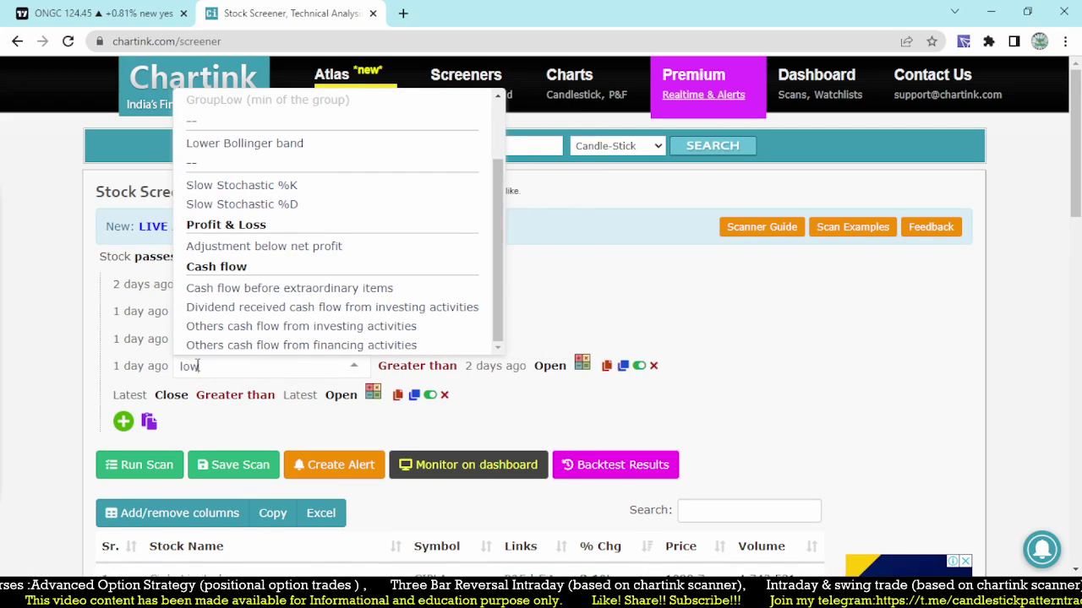
scroll(242, 205, up, 8)
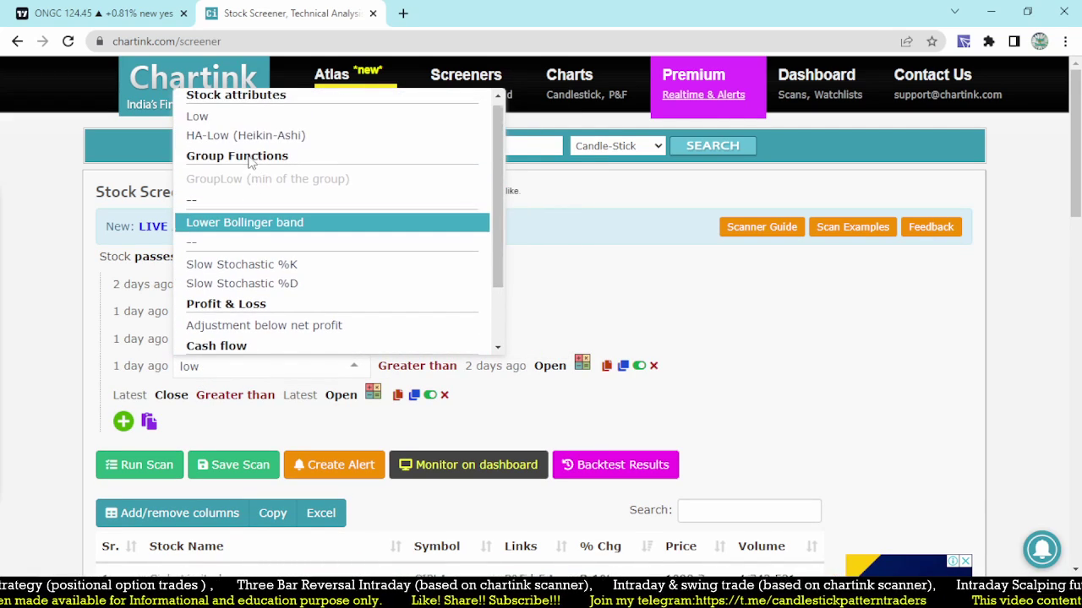
click(211, 115)
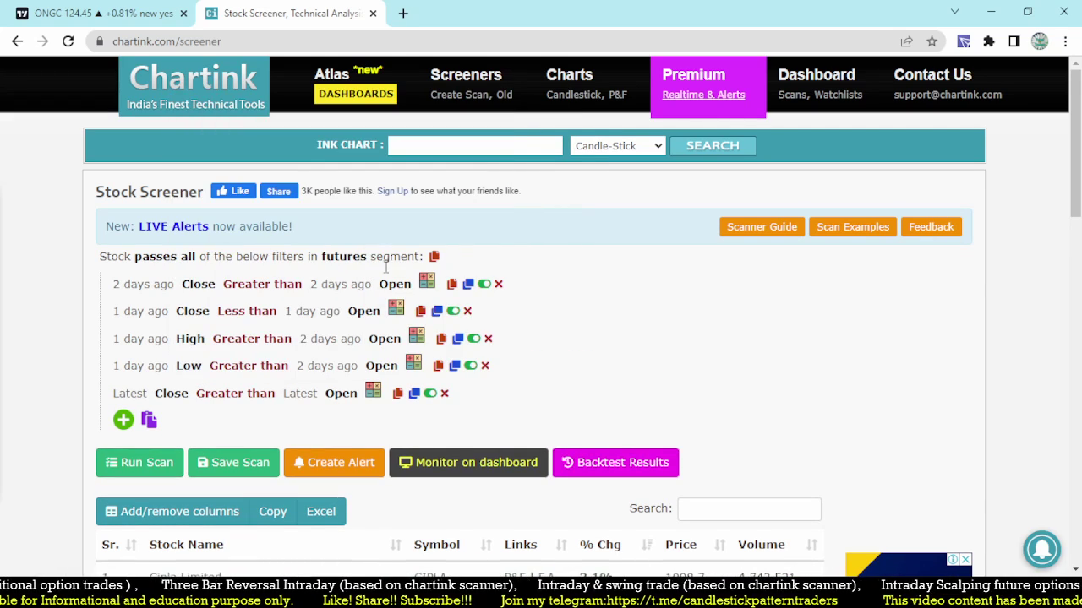
click(249, 367)
click(249, 366)
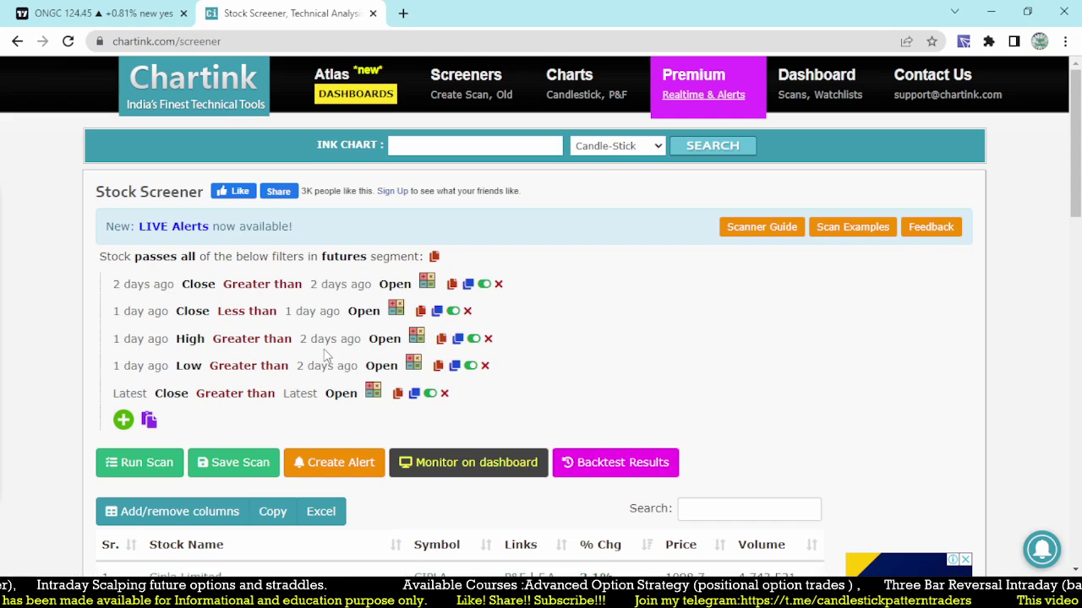
- Set the 2 days ago measure to High in the 1 day ago High filter and to Low in the 1 day ago Low filter
click(384, 343)
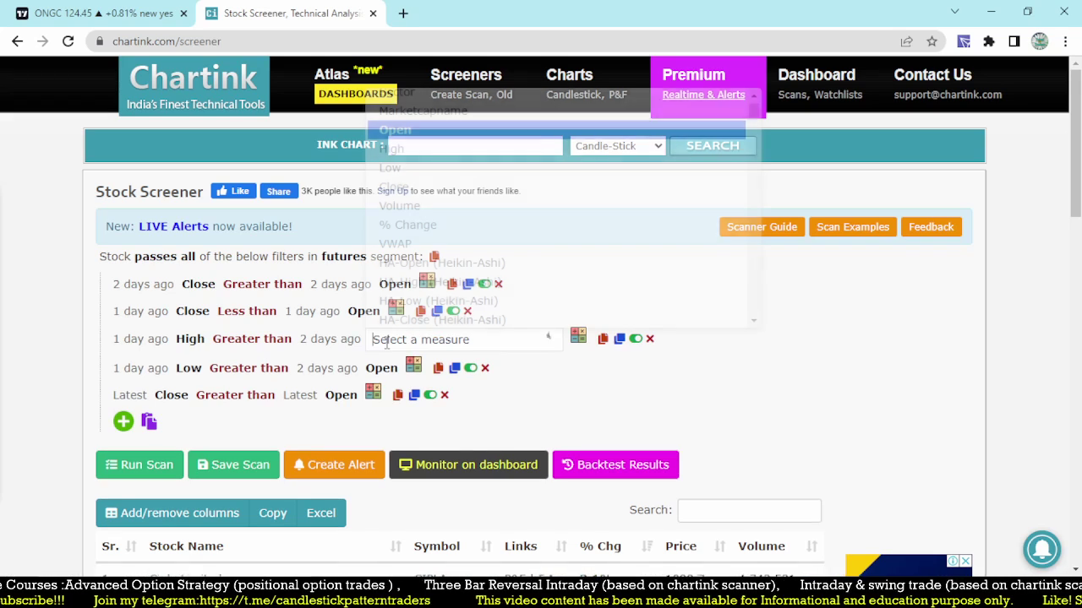
text(high)
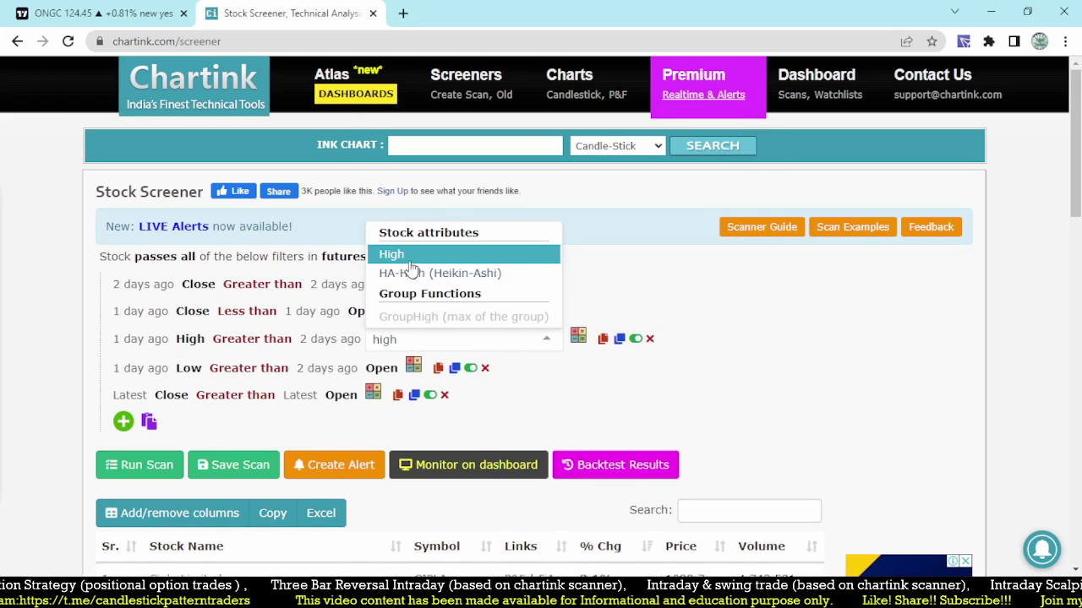
click(412, 256)
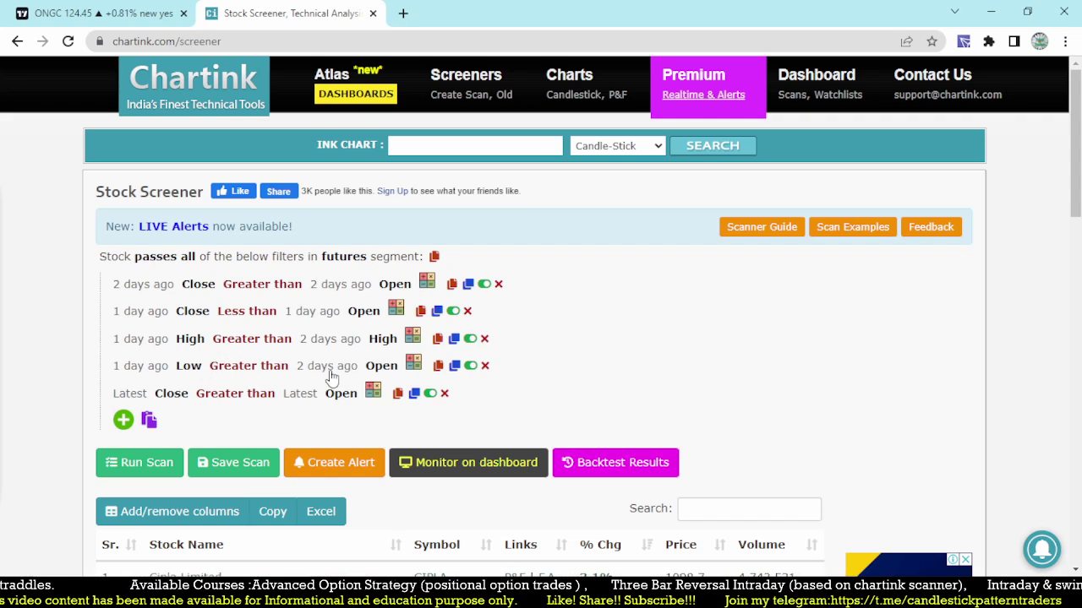
click(381, 366)
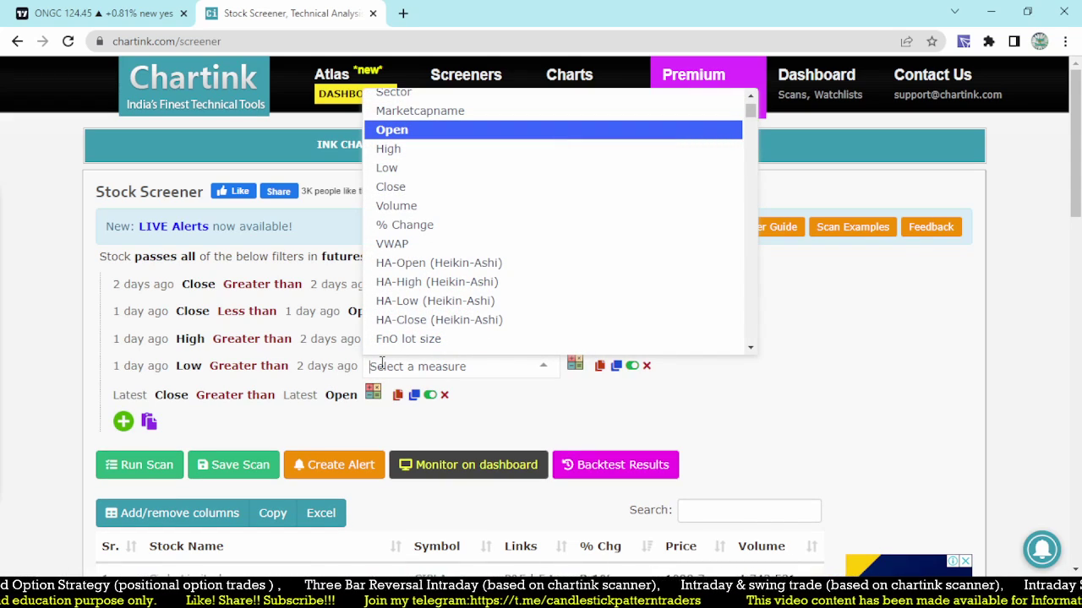
text(low)
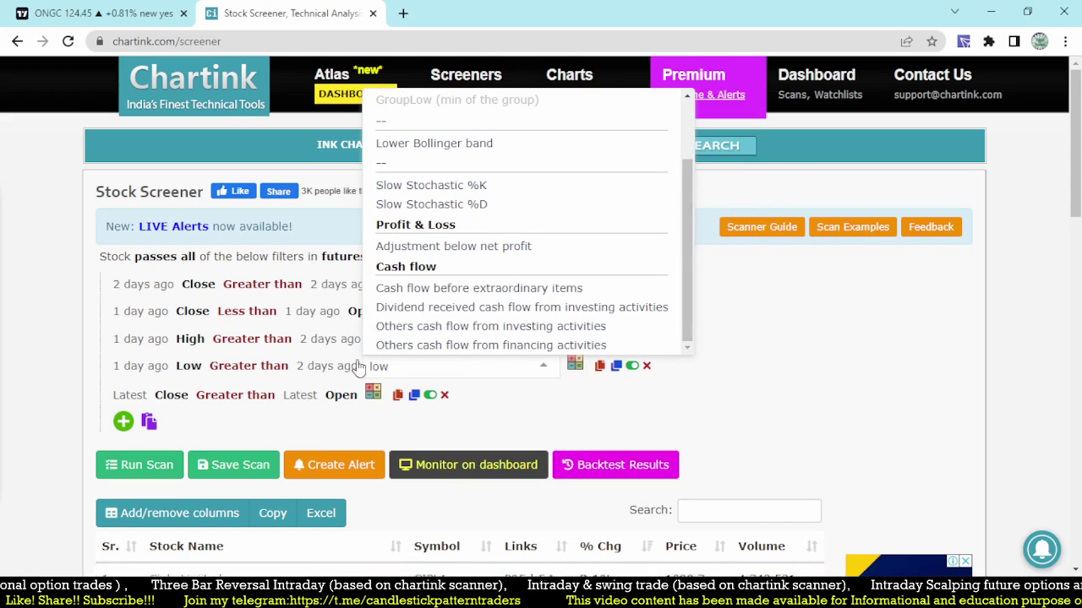
scroll(406, 186, up, 2)
click(389, 121)
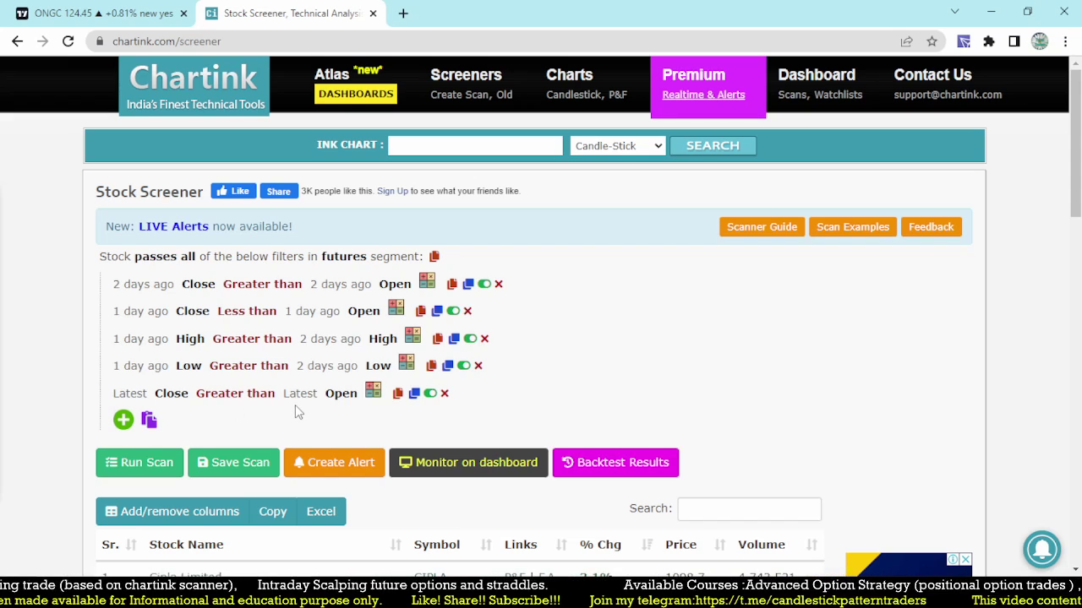
- Duplicate the Latest Close filter and change the copy to Latest Close Greater than 2 days ago Close
click(414, 394)
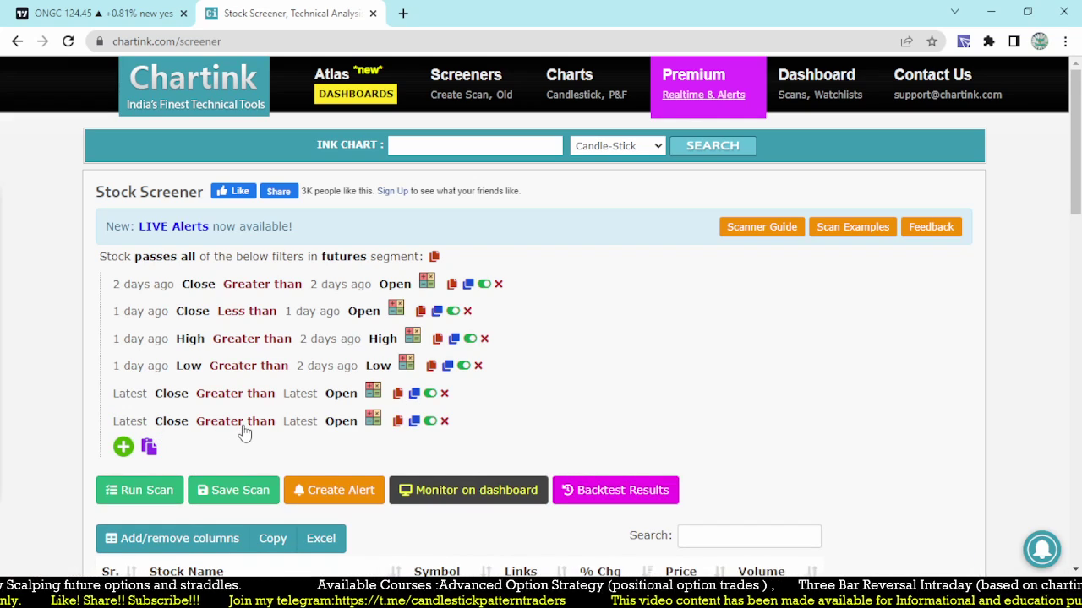
click(306, 431)
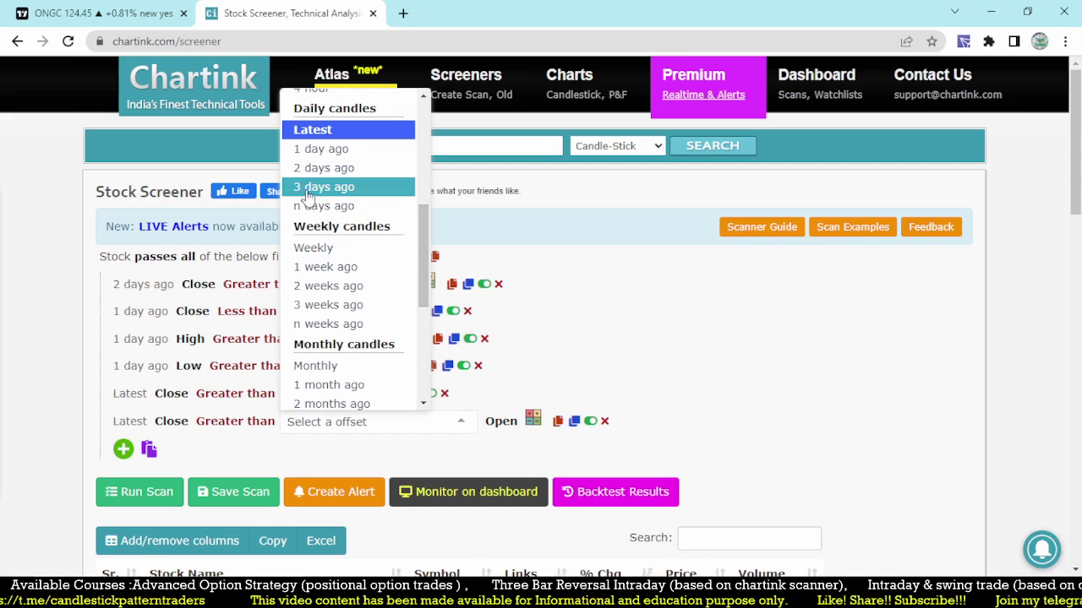
click(321, 169)
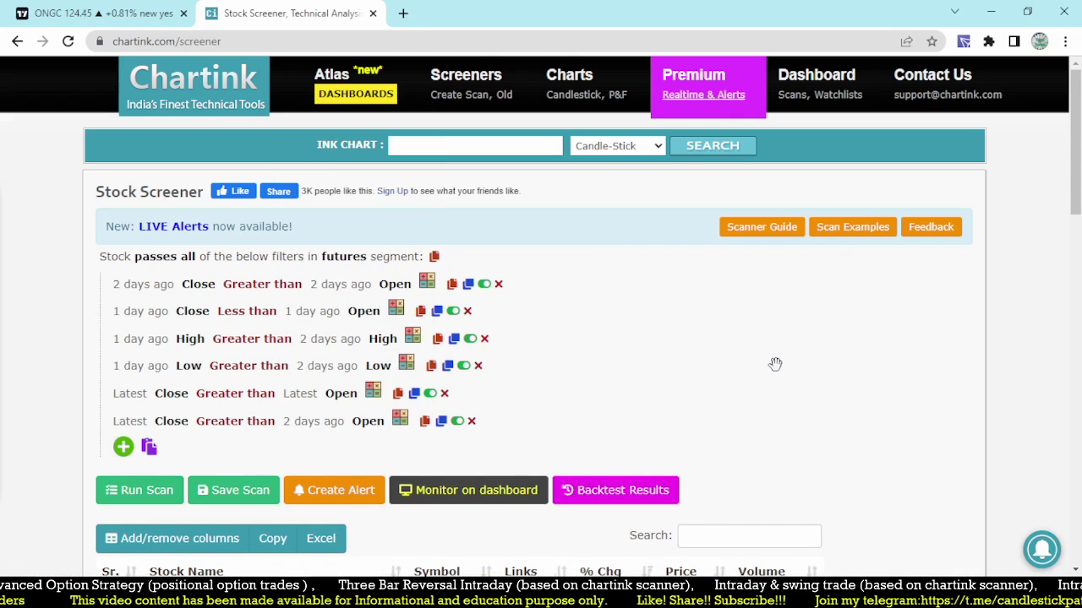
click(367, 424)
text(close)
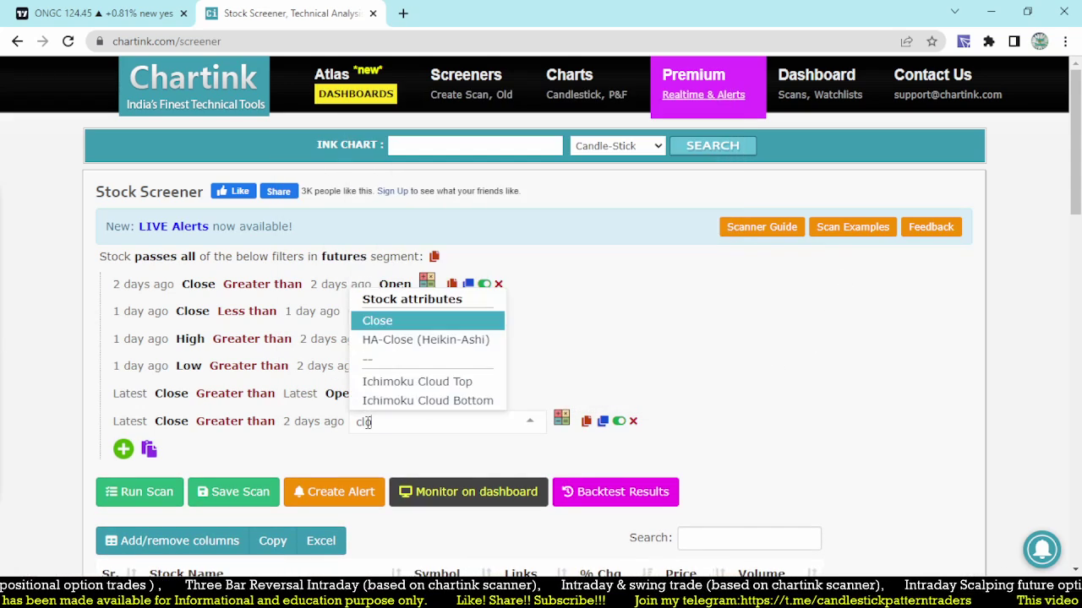
click(377, 382)
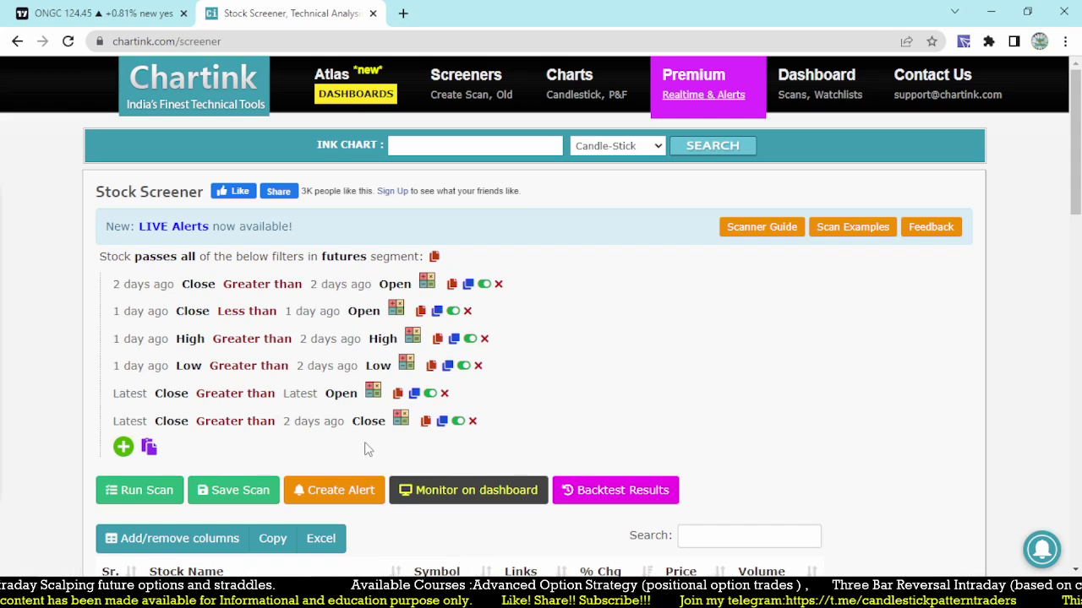
- Duplicate that filter again and set the copy's comparison offset to 1 day ago, keeping Close as the measure
click(441, 422)
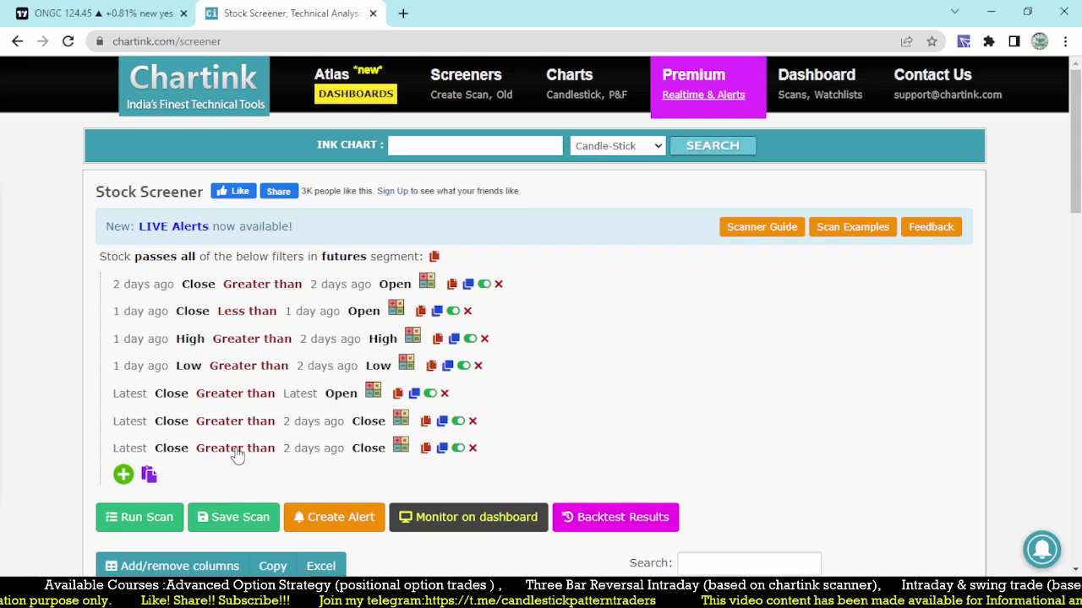
click(314, 450)
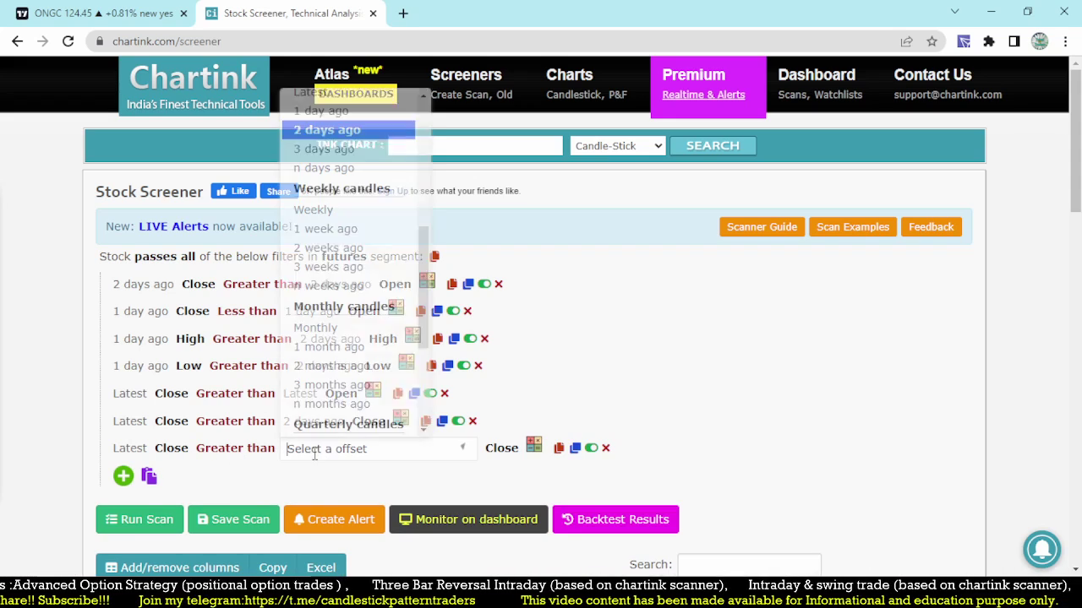
click(326, 111)
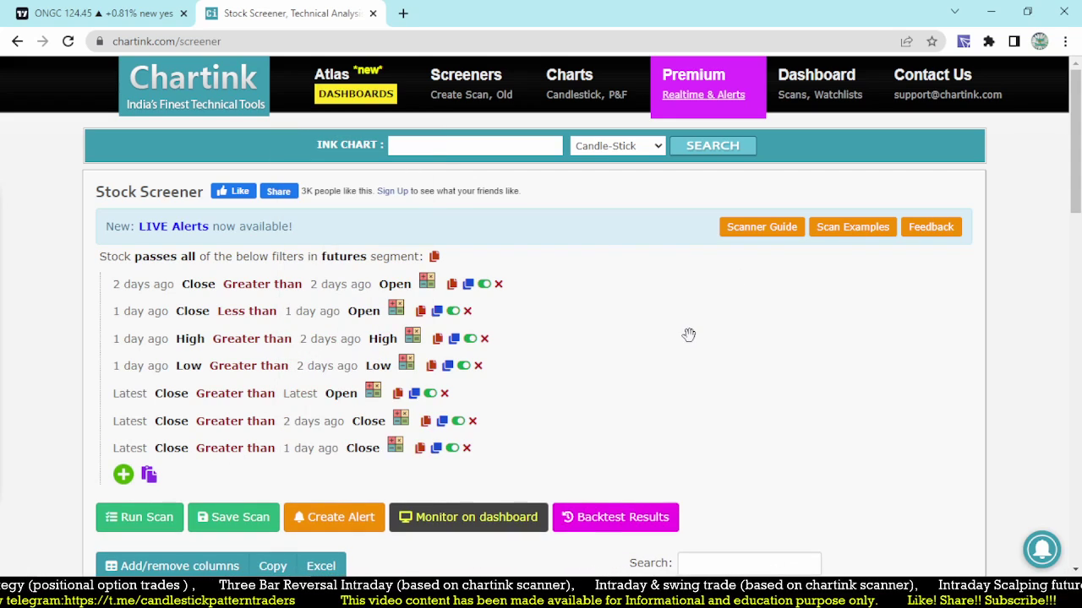
- Run the scan with the seven filters and look over the results
scroll(689, 334, down, 2)
click(157, 361)
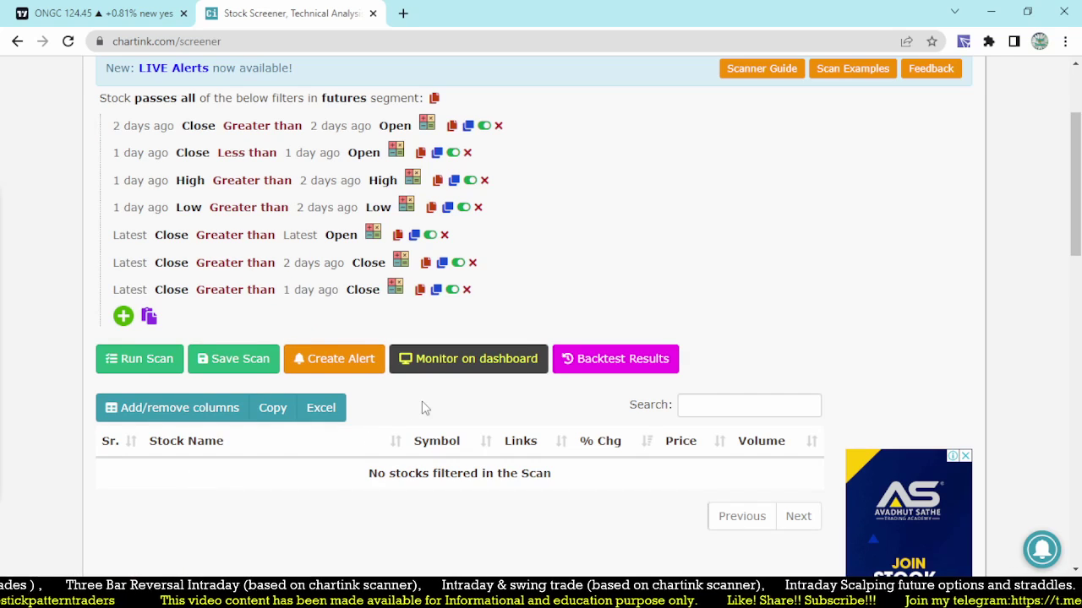
scroll(422, 408, down, 5)
scroll(417, 436, up, 5)
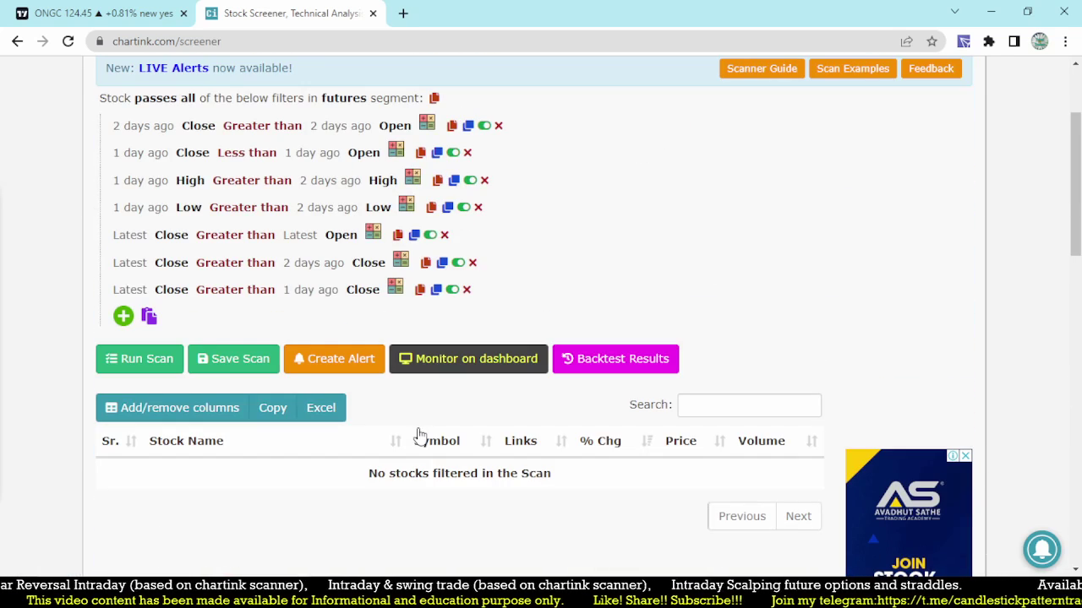
- Save the scan under the name RALLY BASE RALLY ON DAILY TALENT TRADERS and submit it
click(222, 376)
click(217, 126)
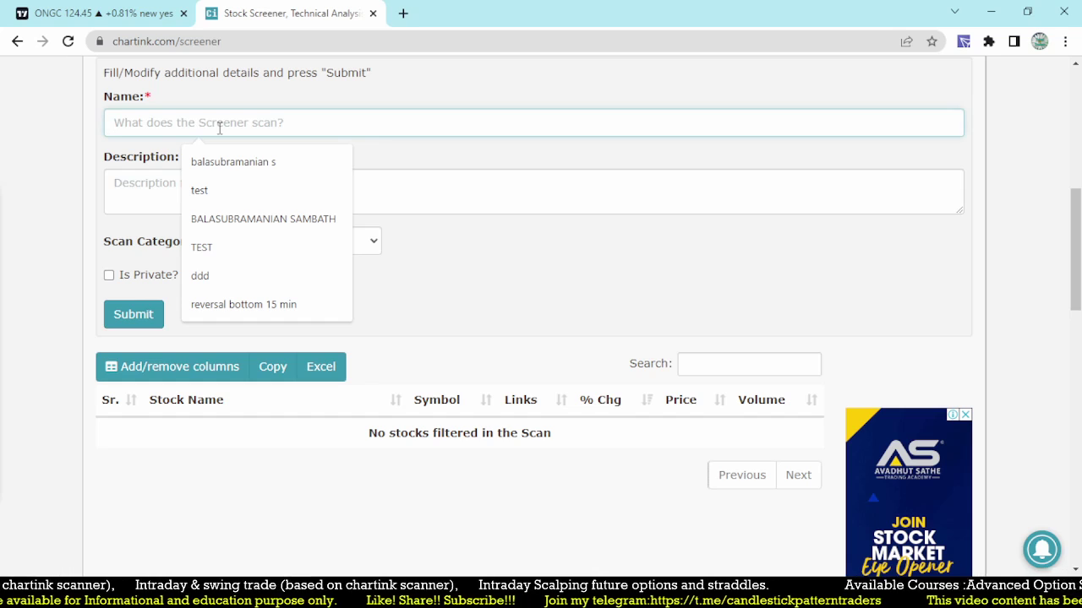
text(ra)
key(BackSpace)
key(BackSpace)
text(RALLY BS)
text(E)
key(BackSpace)
key(BackSpace)
text(ASE RALLY)
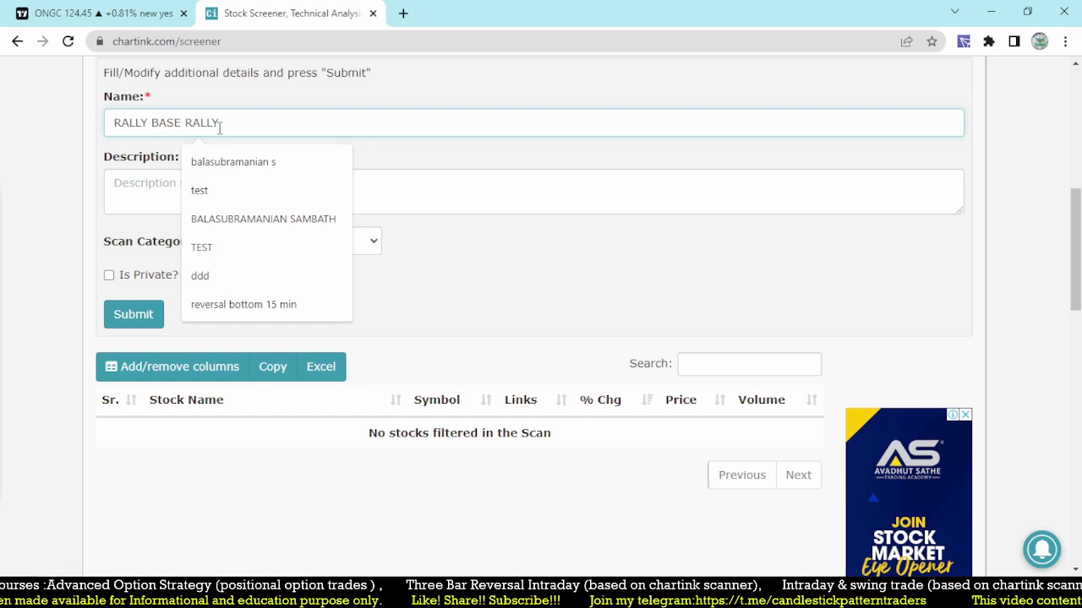
text( ON DAILY TALENT TRADERS)
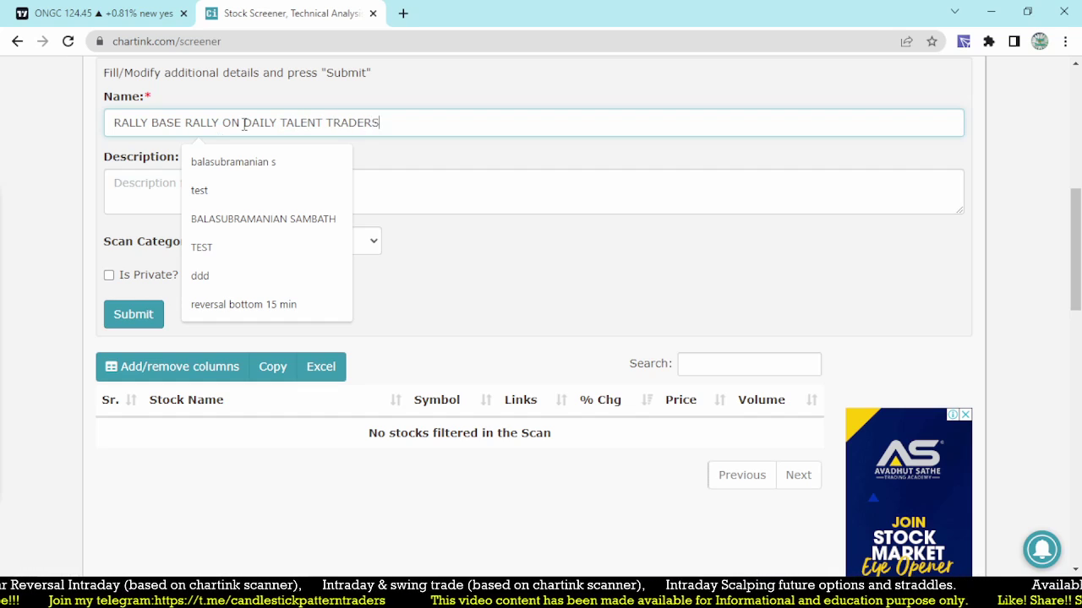
click(127, 321)
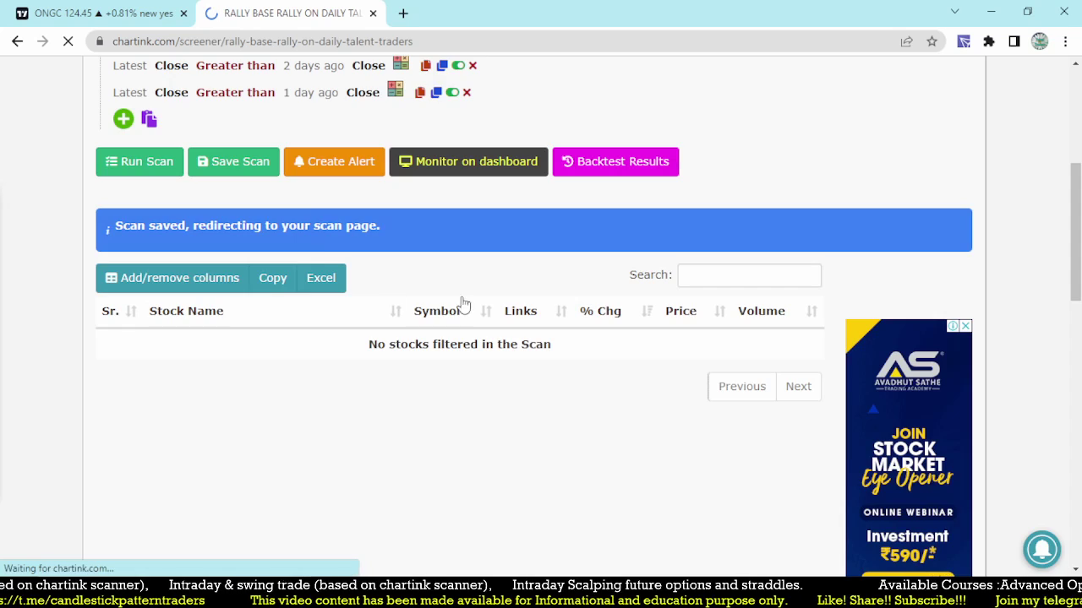
- Open the stocks behind the 21-09-2022 bar in the backtest chart and switch to the ONGC chart in TradingView
scroll(507, 299, down, 10)
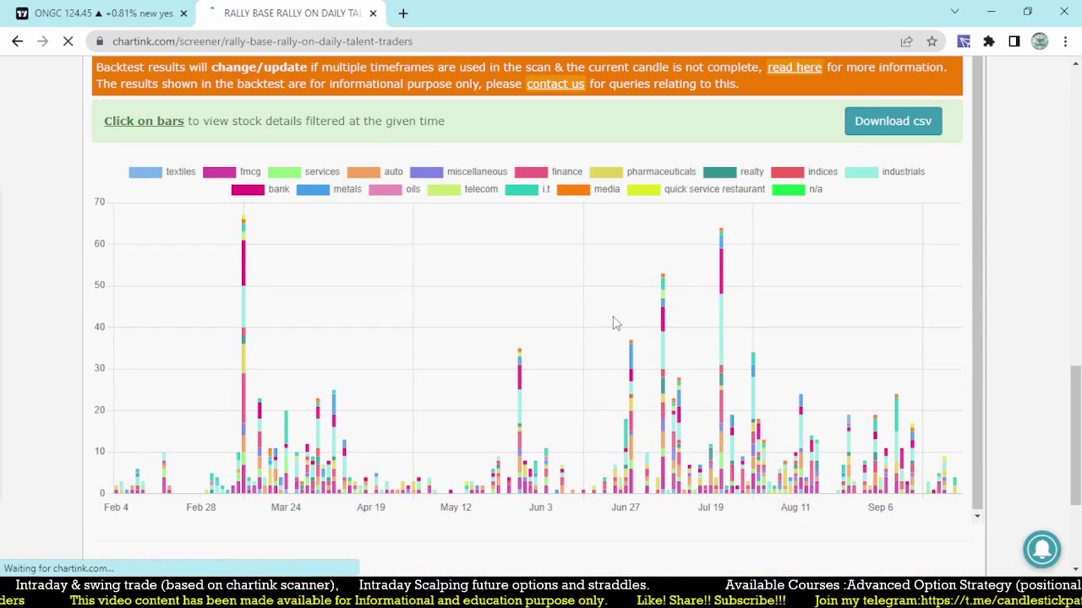
click(940, 492)
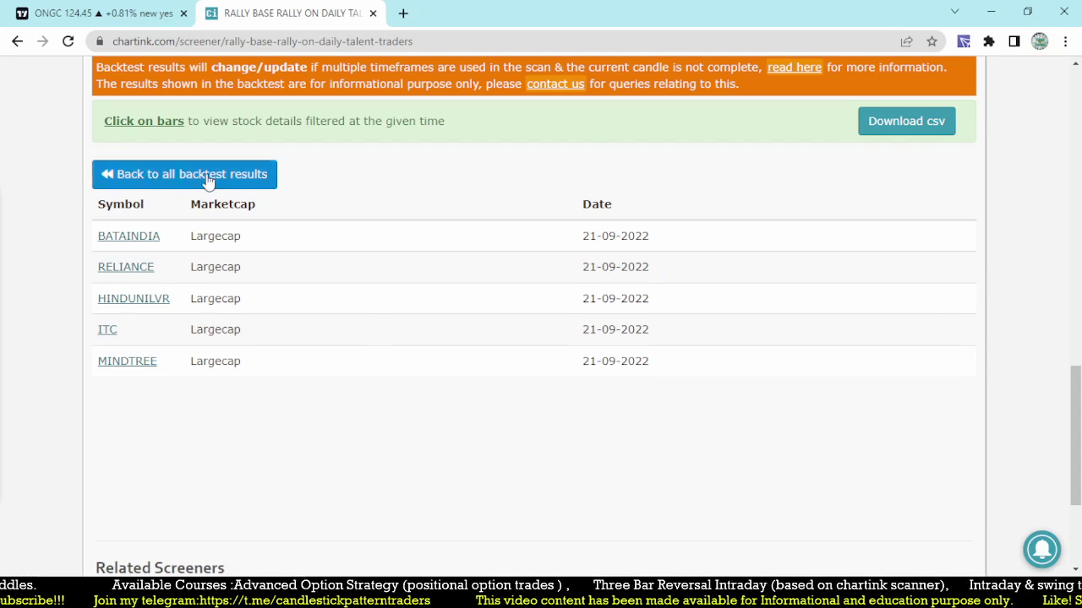
click(96, 12)
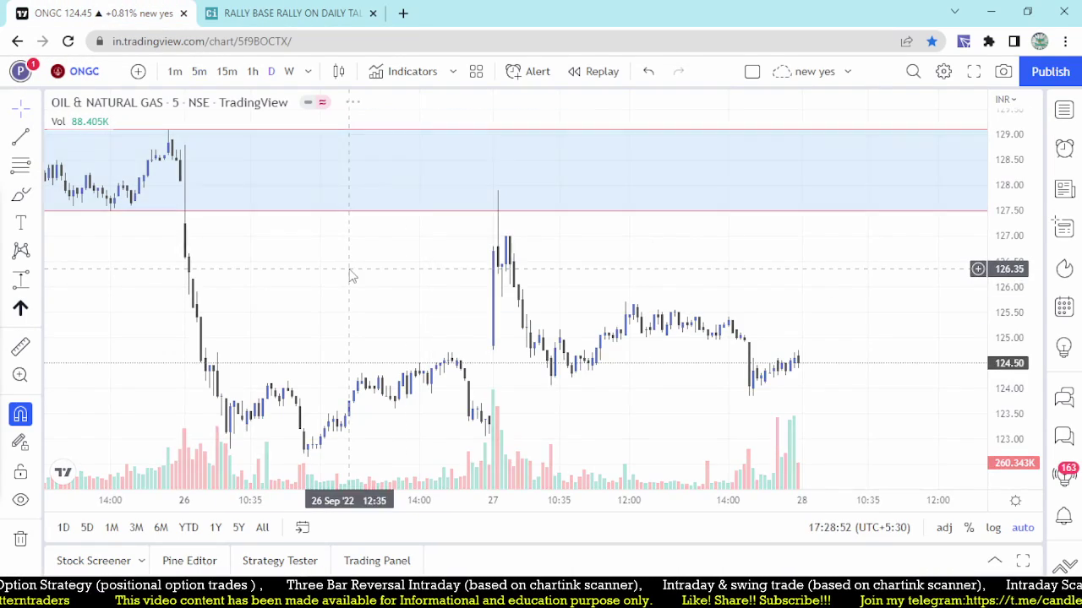
- Set the chart to the daily timeframe, load BATAINDIA, and examine its candles around 21 September 2022
text(1D)
key(Return)
scroll(572, 295, up, 3)
text(BATA)
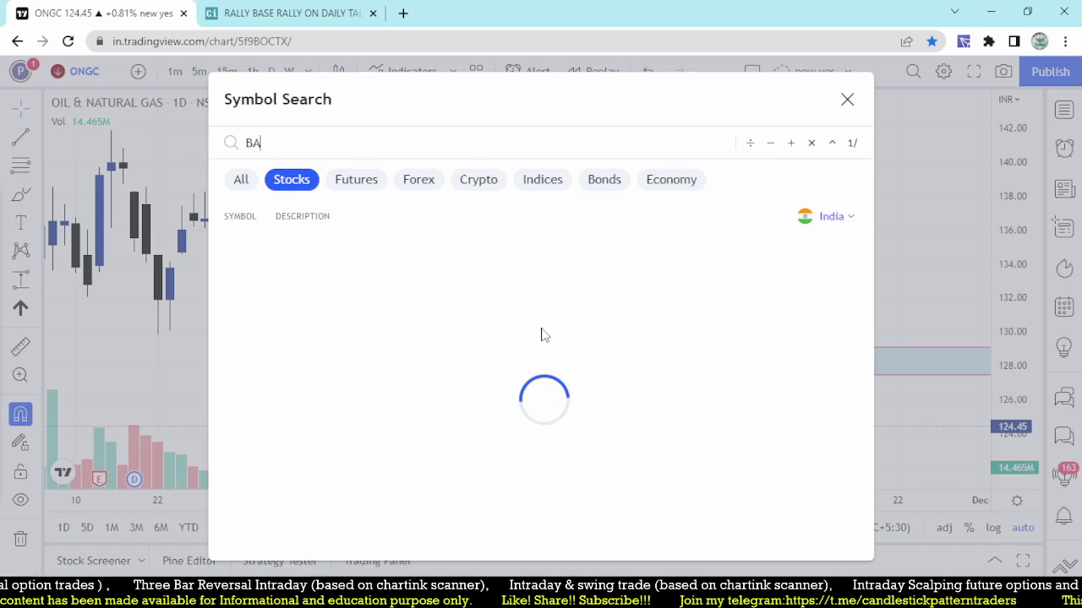
click(420, 253)
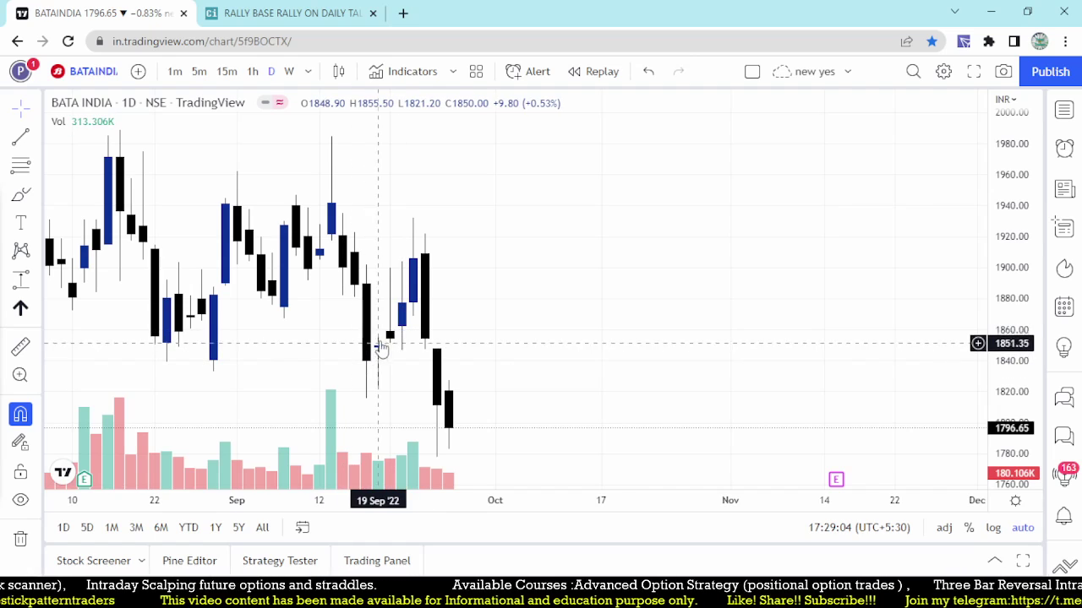
scroll(401, 317, up, 2)
scroll(613, 309, up, 3)
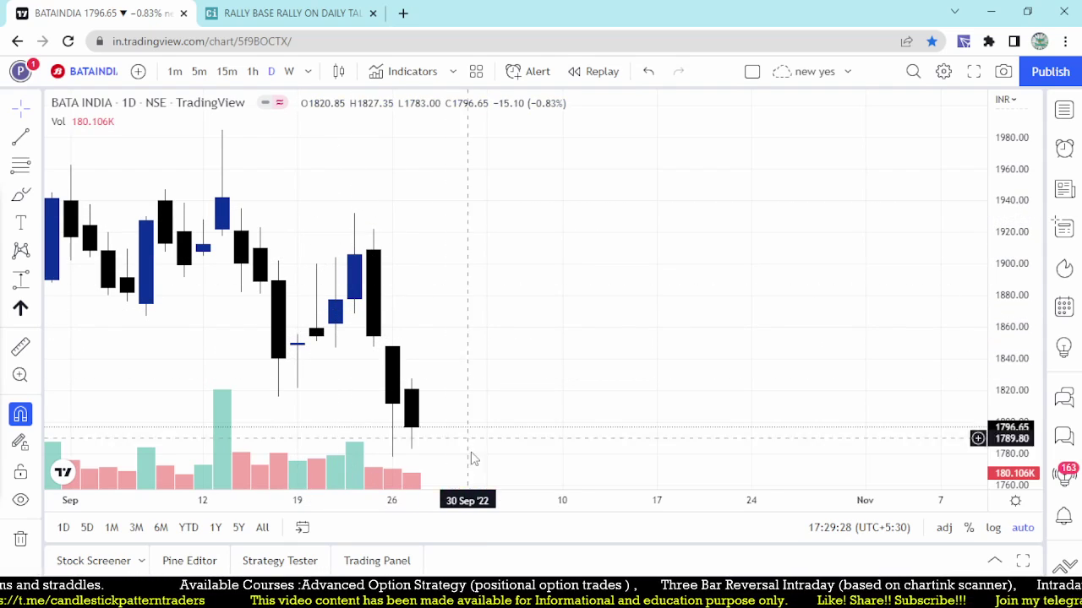
scroll(507, 351, down, 2)
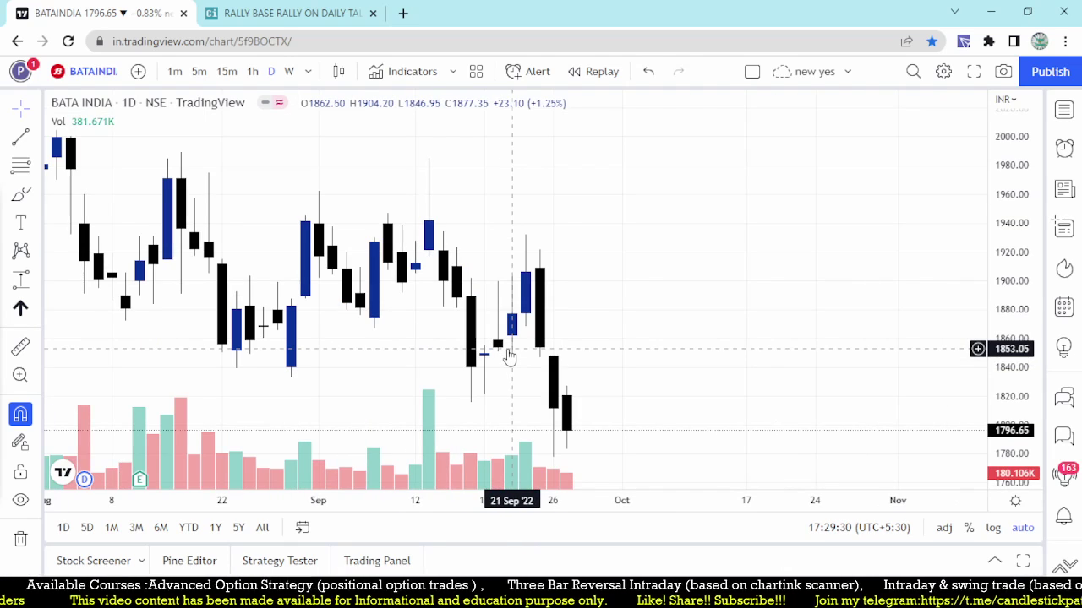
- Switch to the Chartink scan and add a new filter that starts with the Bracket (value) function
click(279, 10)
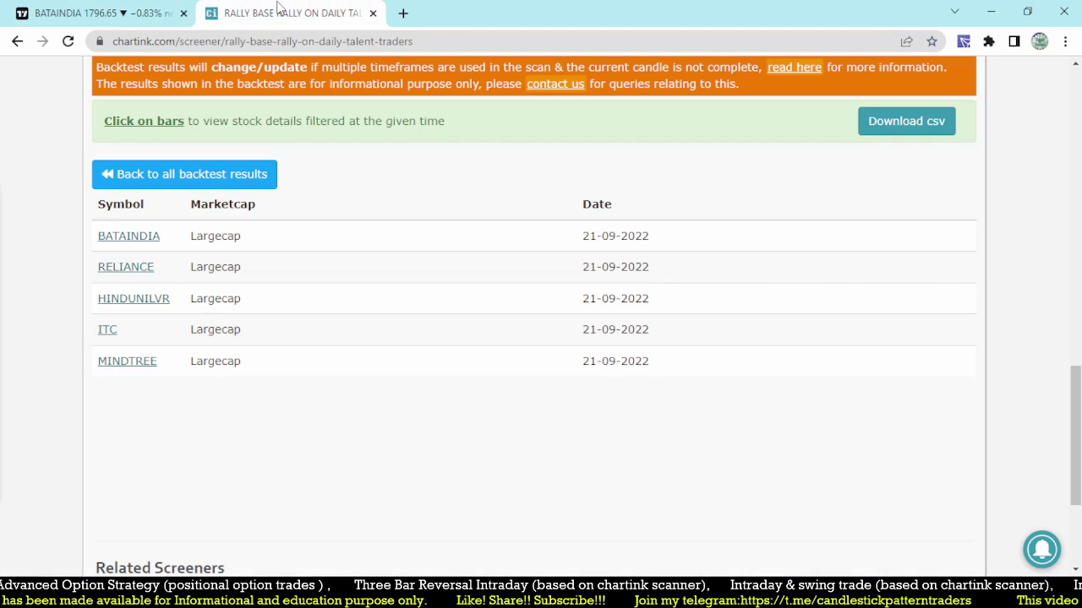
scroll(391, 404, up, 10)
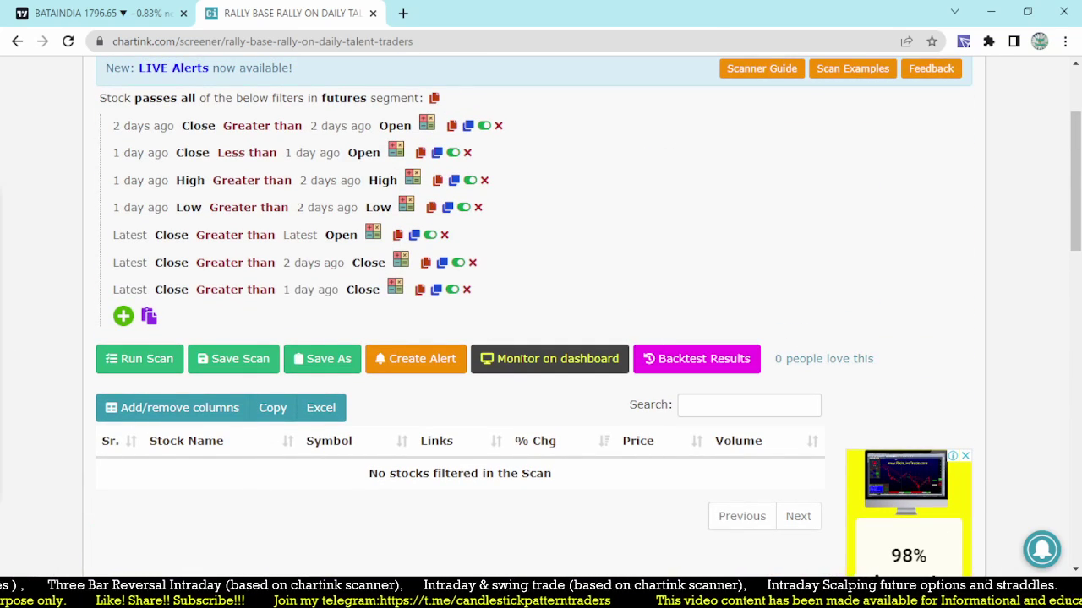
click(124, 317)
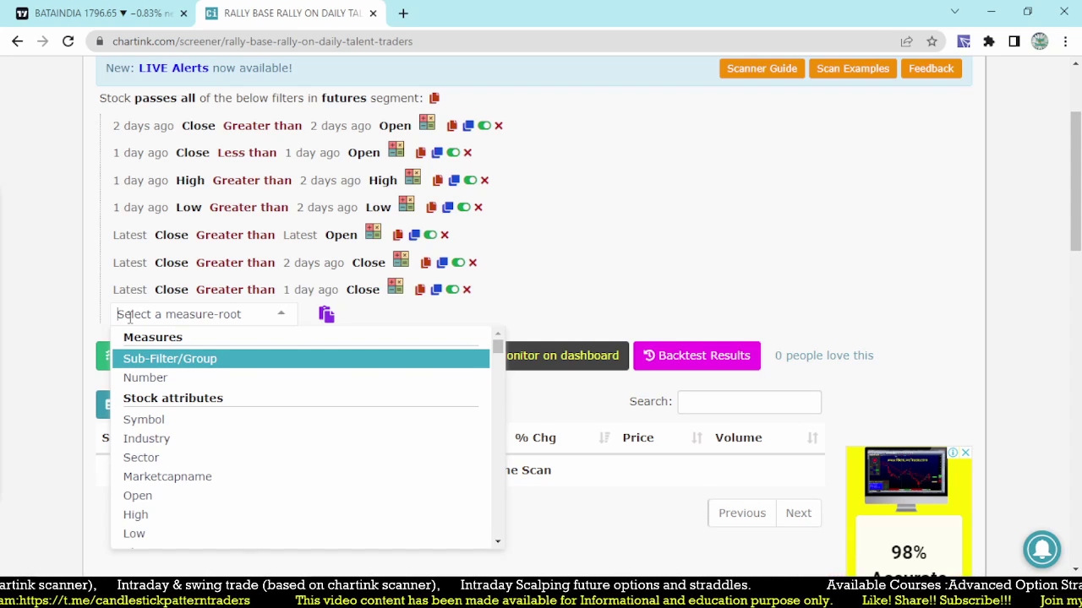
text(BR)
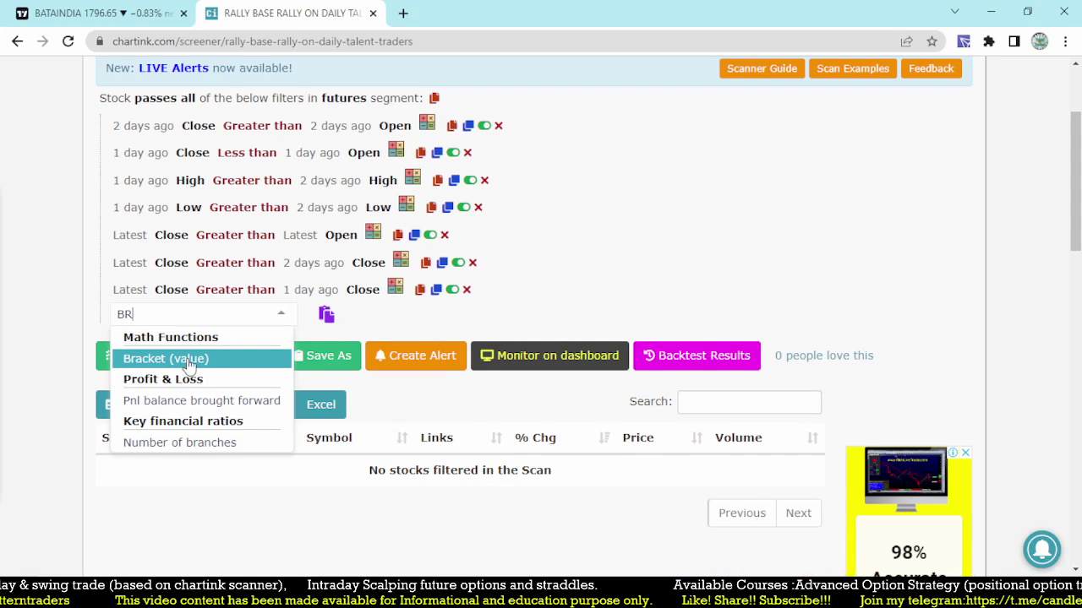
click(189, 360)
- Fill the new filter's bracket with High minus Low
click(199, 320)
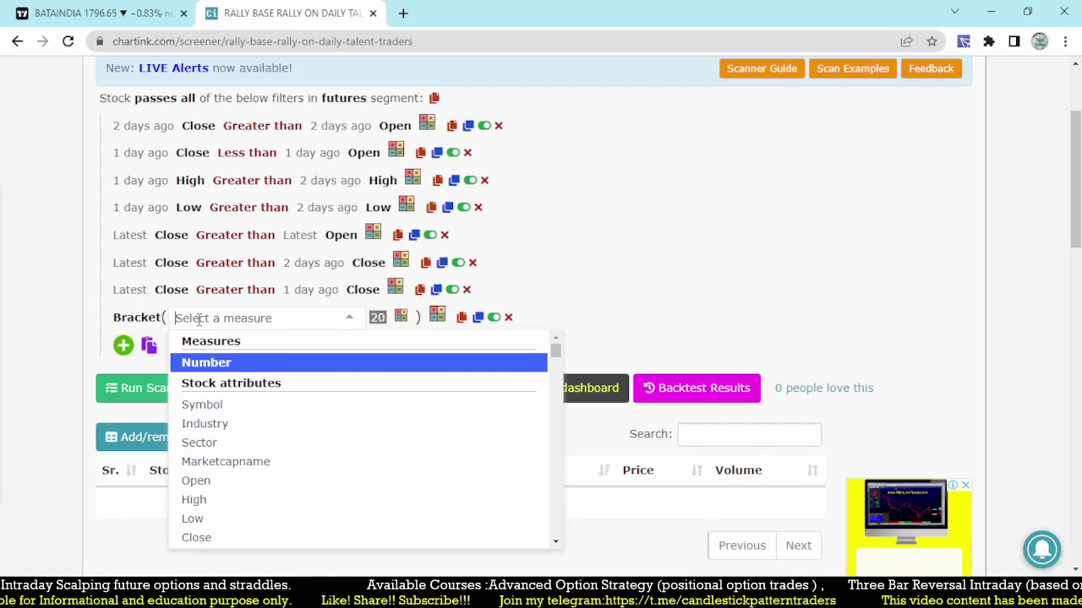
text(HIGH)
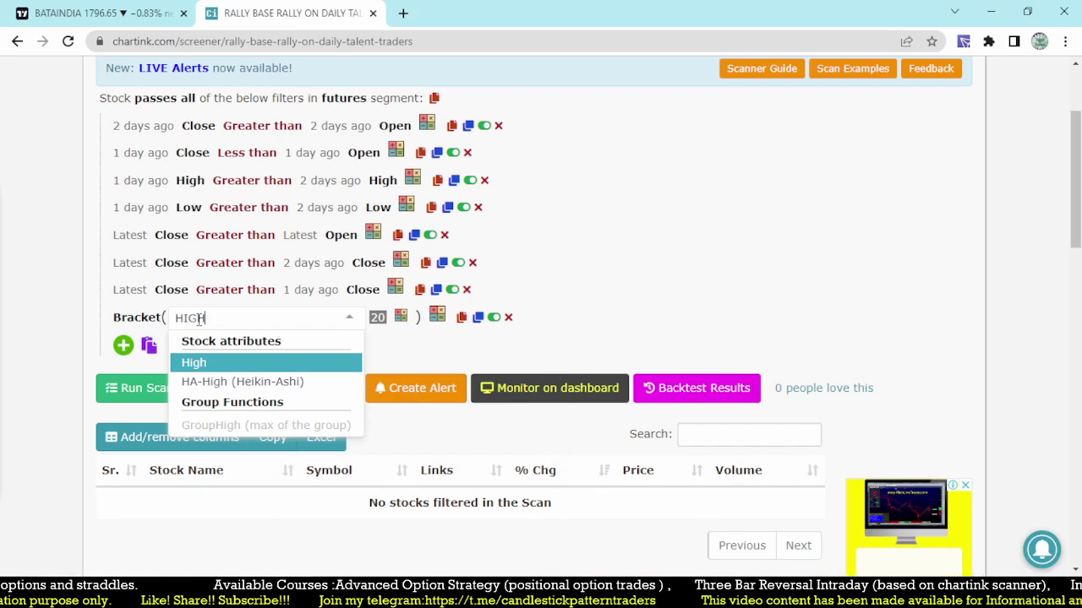
click(193, 363)
click(263, 319)
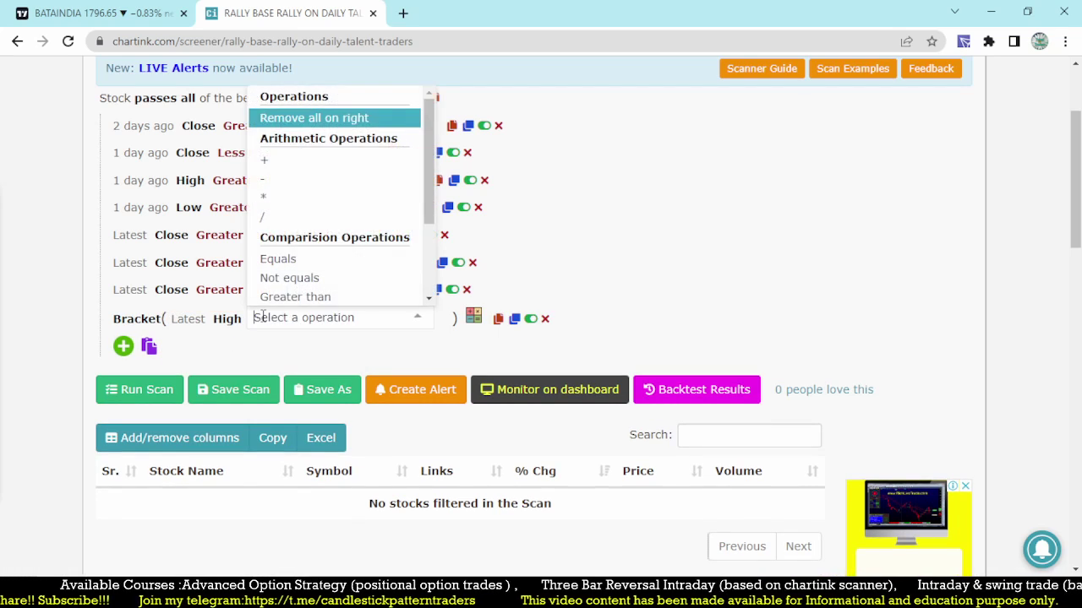
text(-)
click(323, 297)
click(282, 319)
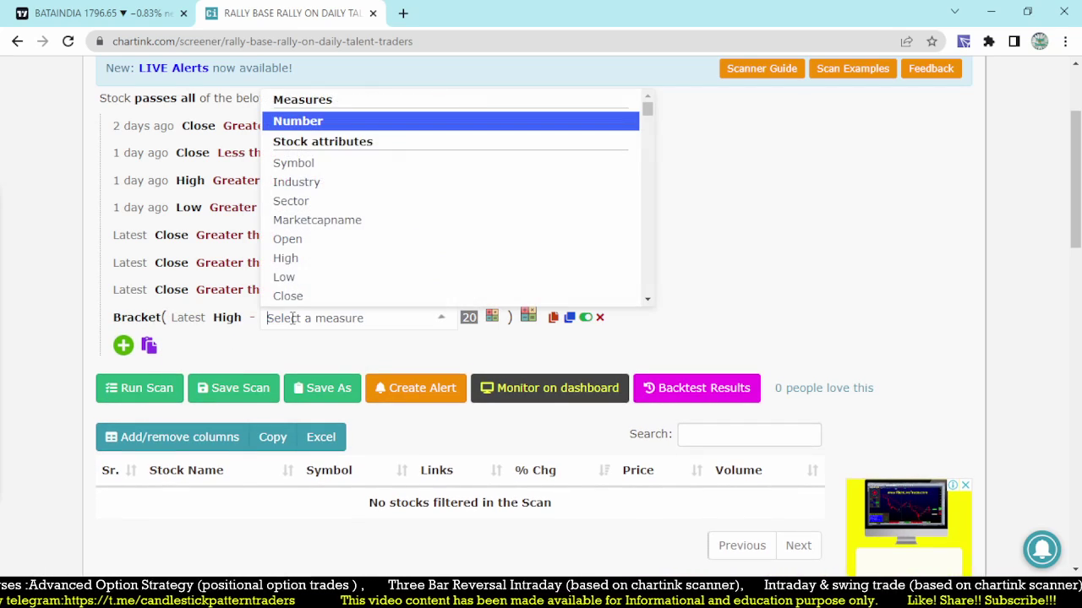
text(O)
key(BackSpace)
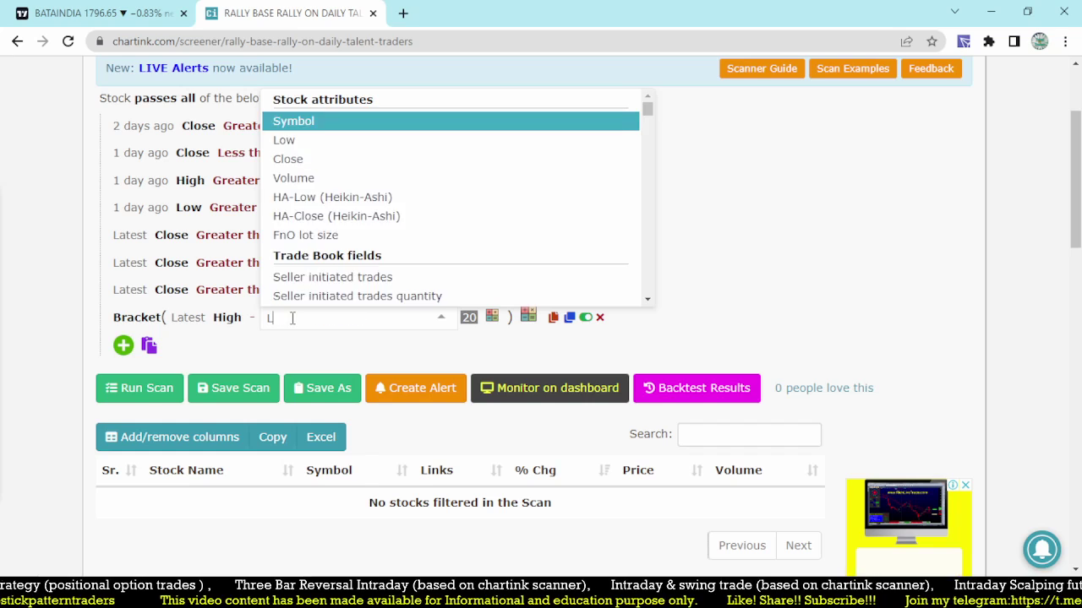
text(LOWE)
key(BackSpace)
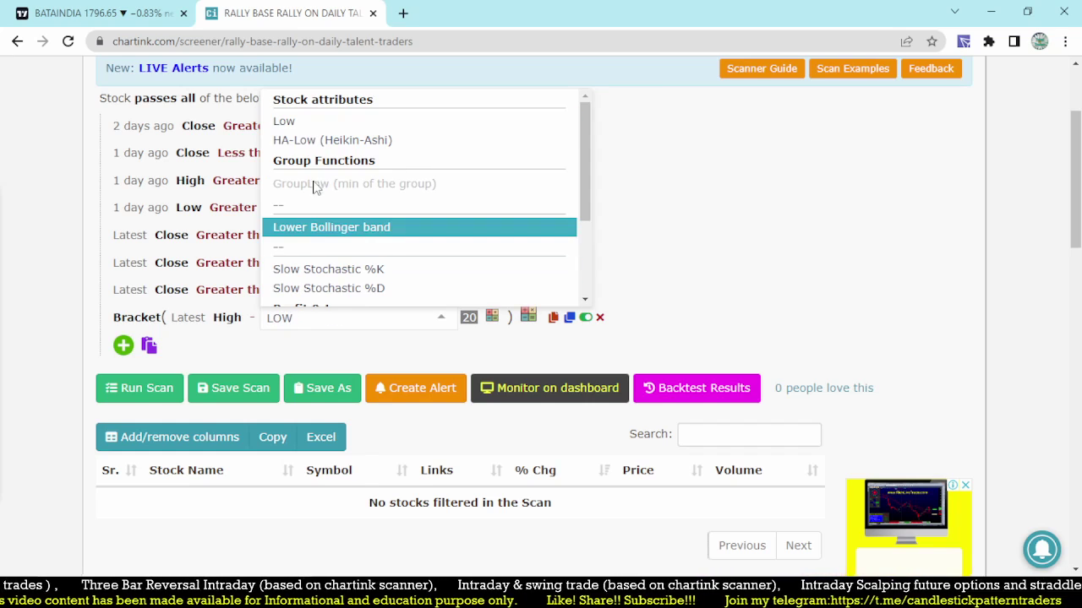
click(283, 118)
- Set the offsets of both High and Low in the bracket to 1 day ago
click(185, 319)
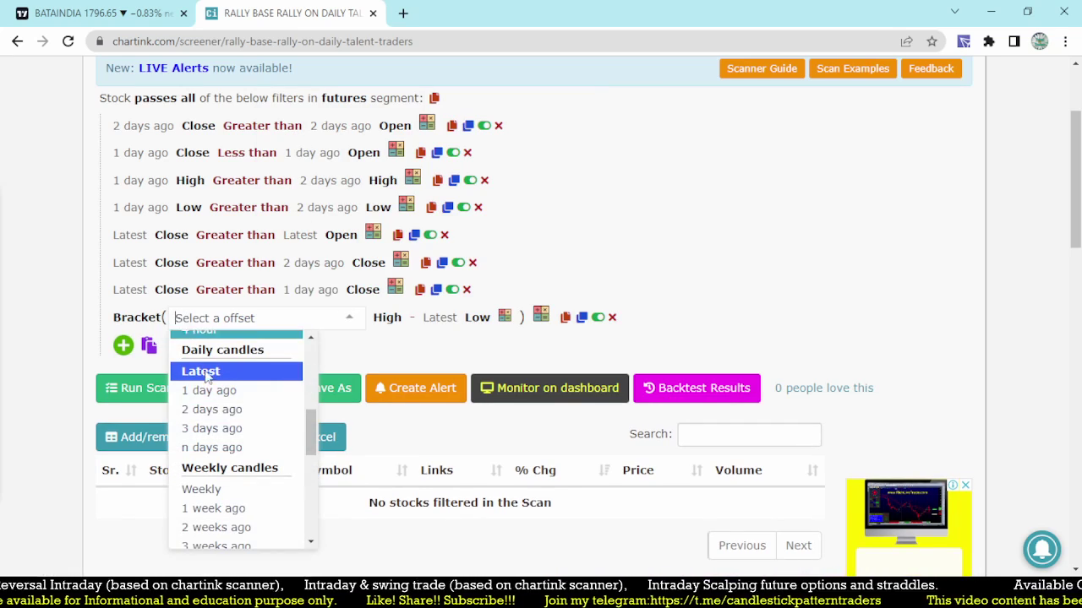
click(203, 391)
click(292, 325)
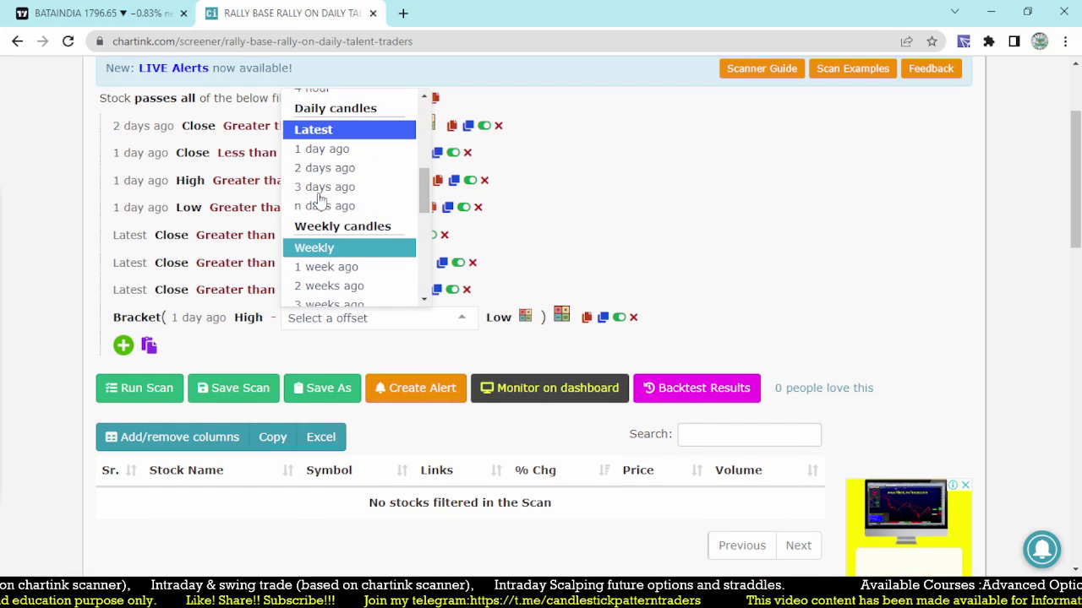
click(306, 152)
- Compare the bracket as Greater than a second Bracket (value) function
click(422, 314)
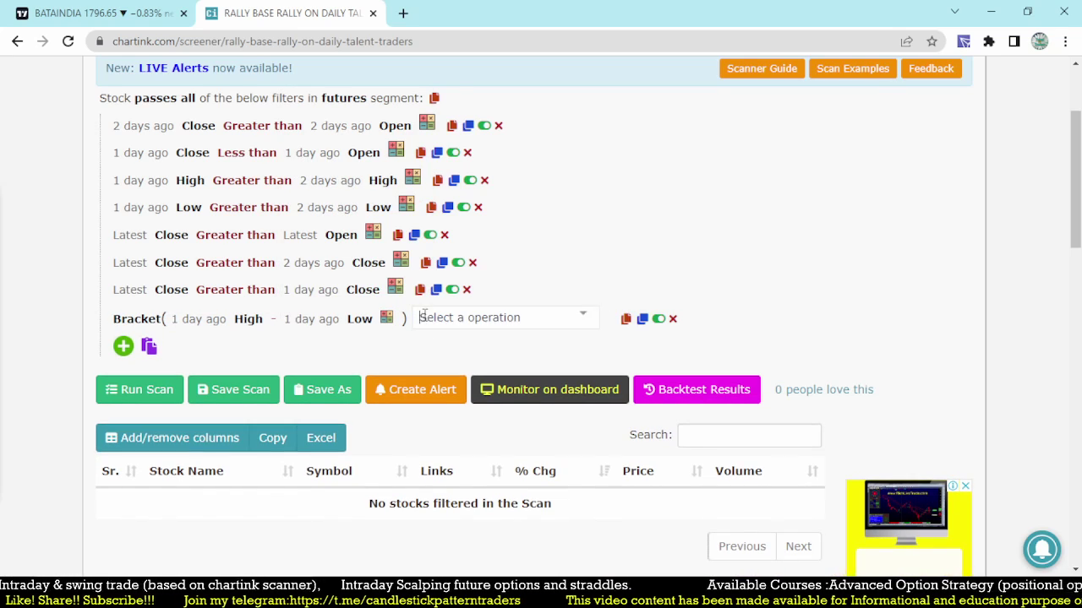
text(GRE)
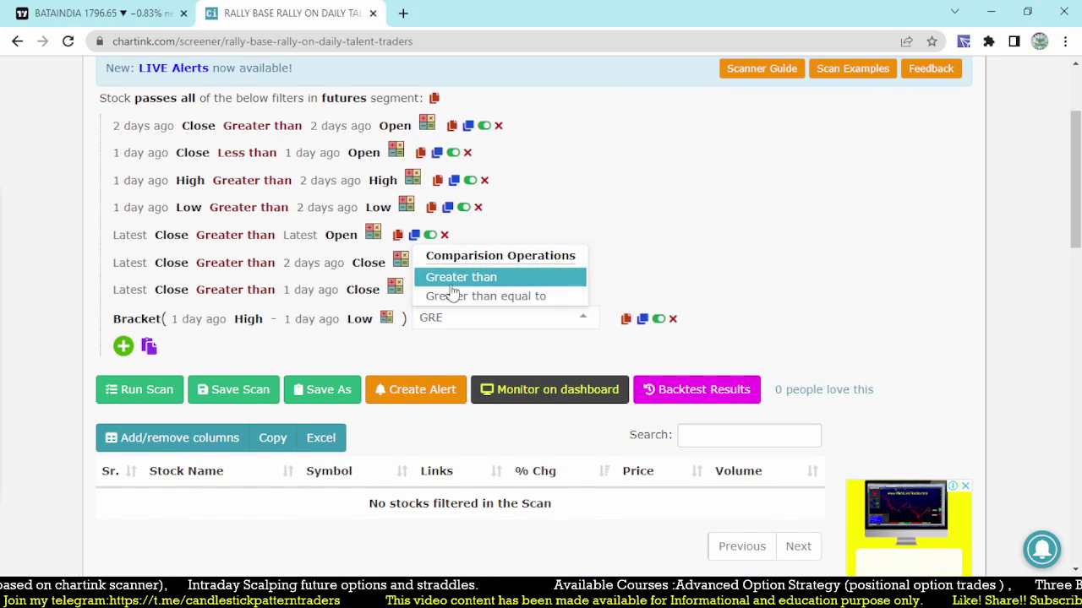
key(Return)
text(br)
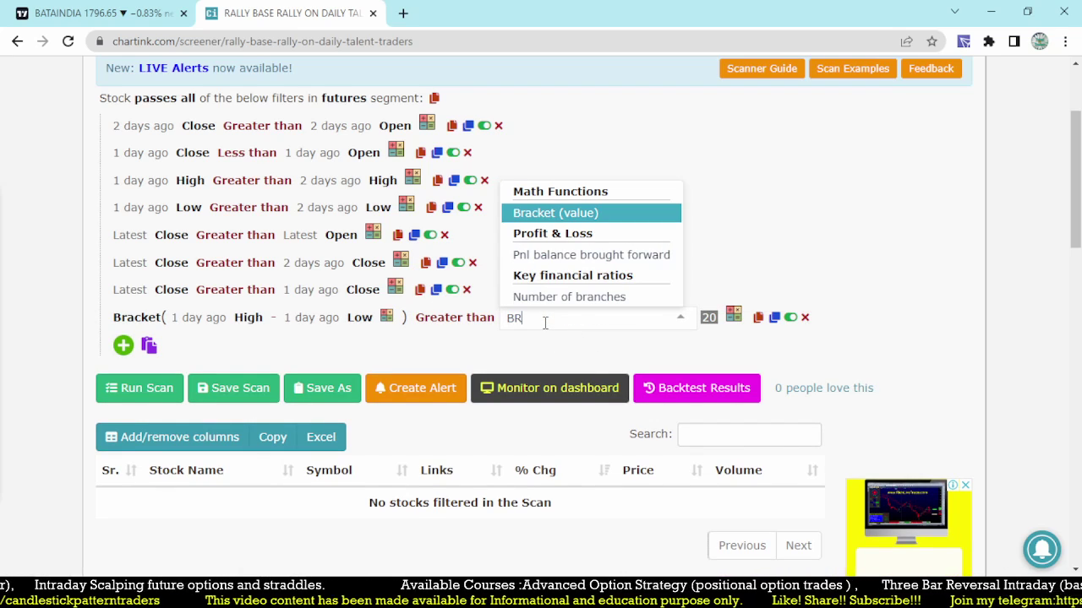
click(558, 213)
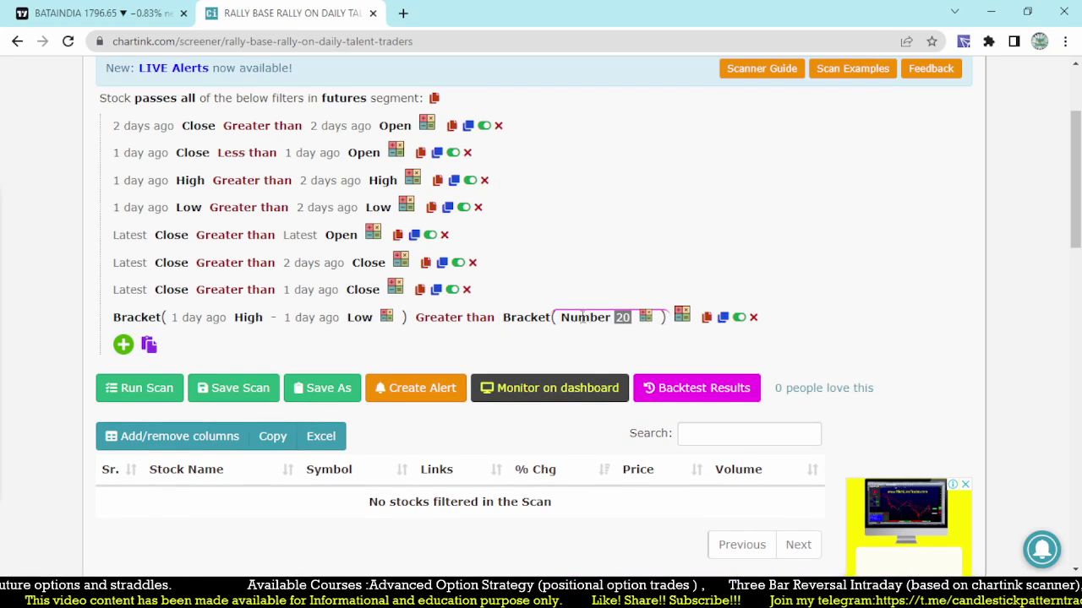
- Fill the second bracket, on the comparison's other side, with High minus Low
click(582, 321)
text(HIGH)
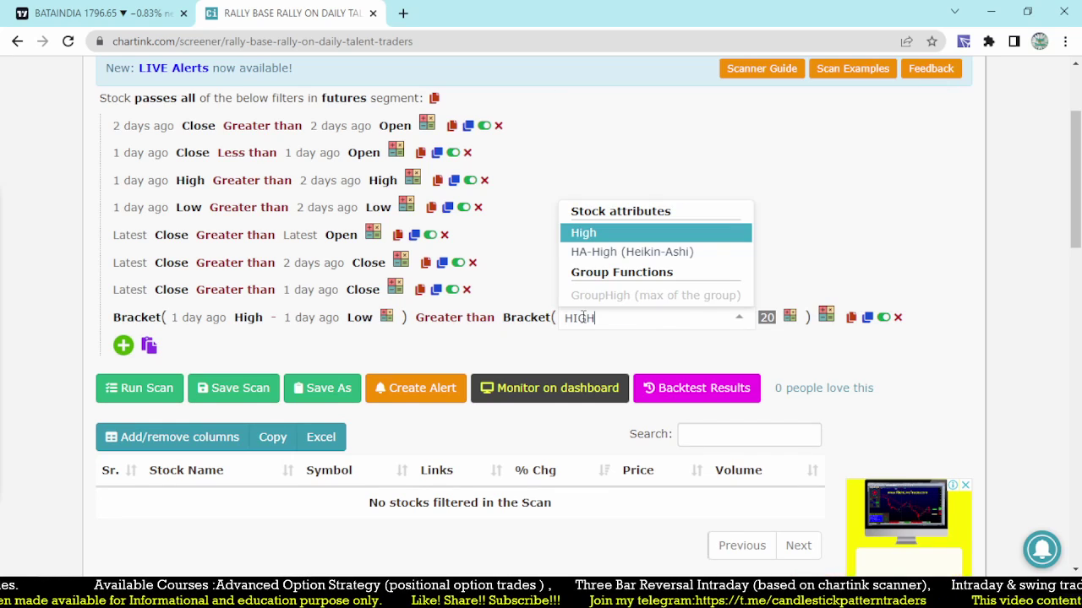
click(630, 237)
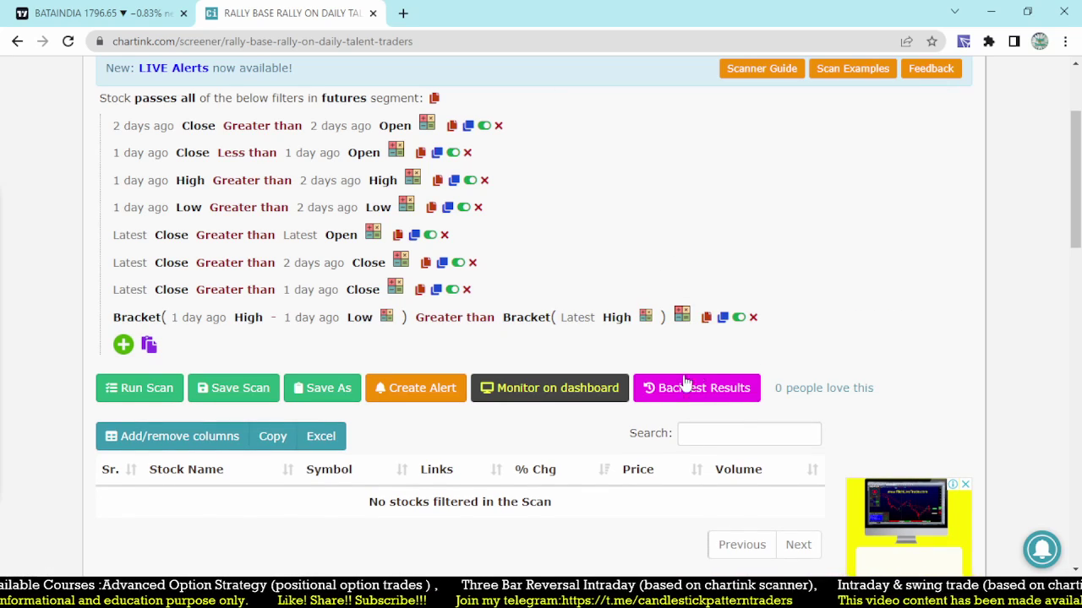
click(644, 317)
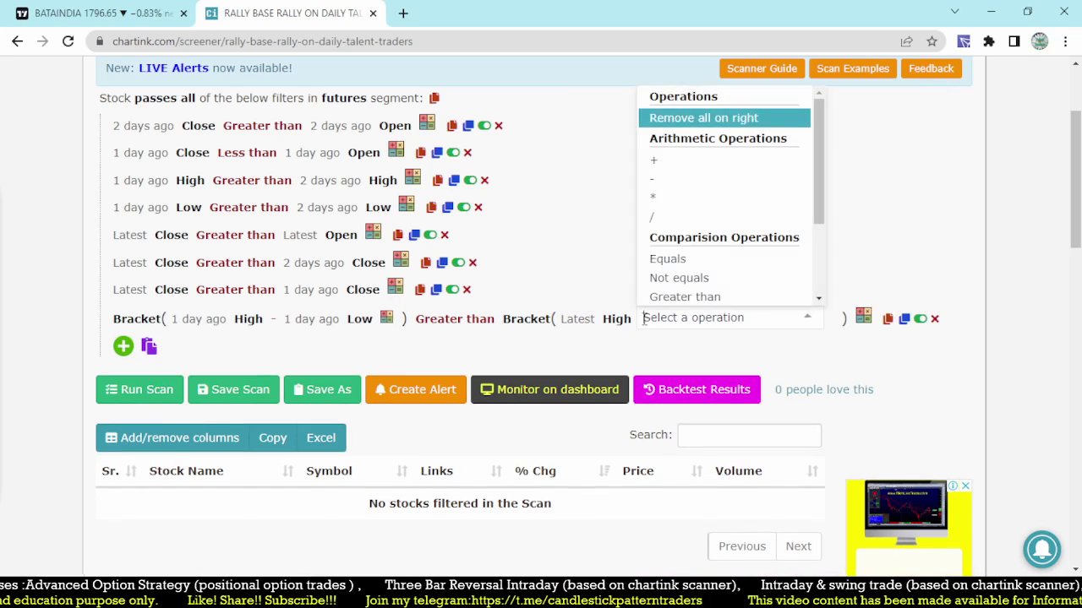
click(684, 179)
click(680, 321)
text(LOWE)
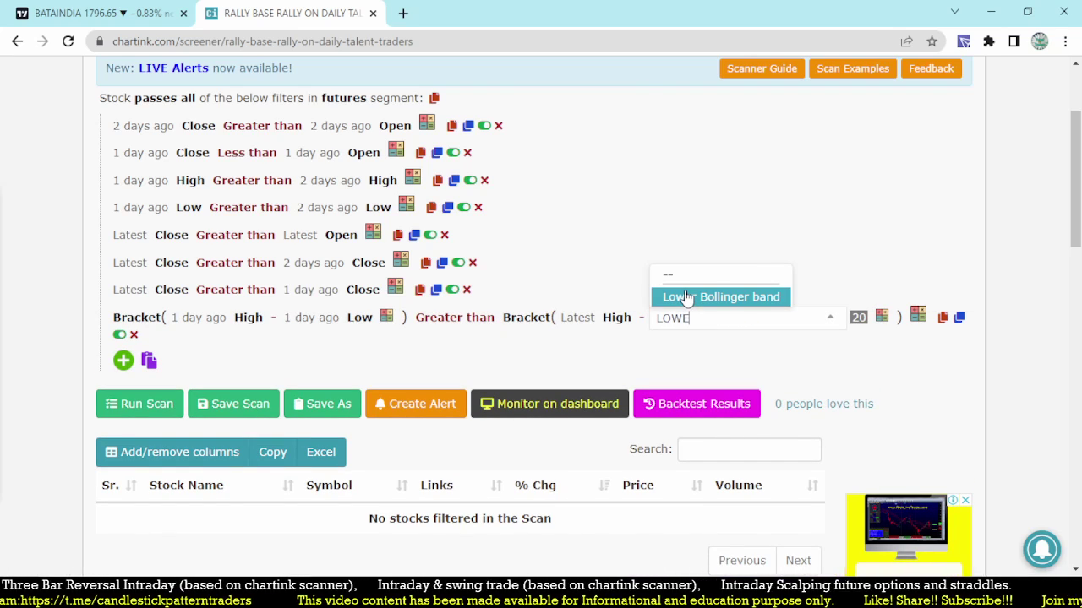
key(BackSpace)
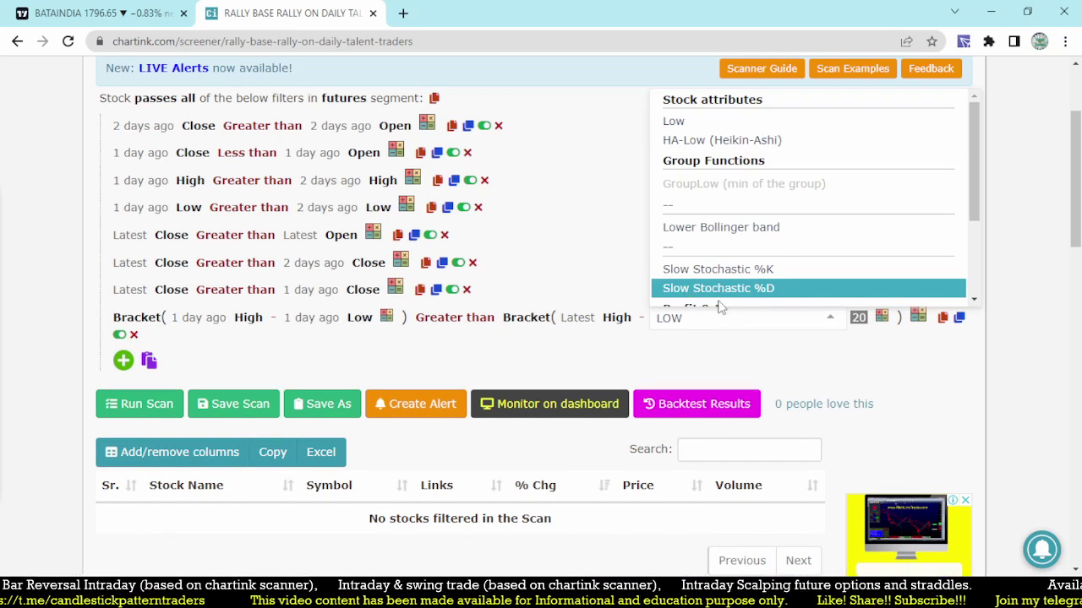
click(713, 120)
- Set the offsets of both High and Low in the second bracket to 2 days ago
click(577, 320)
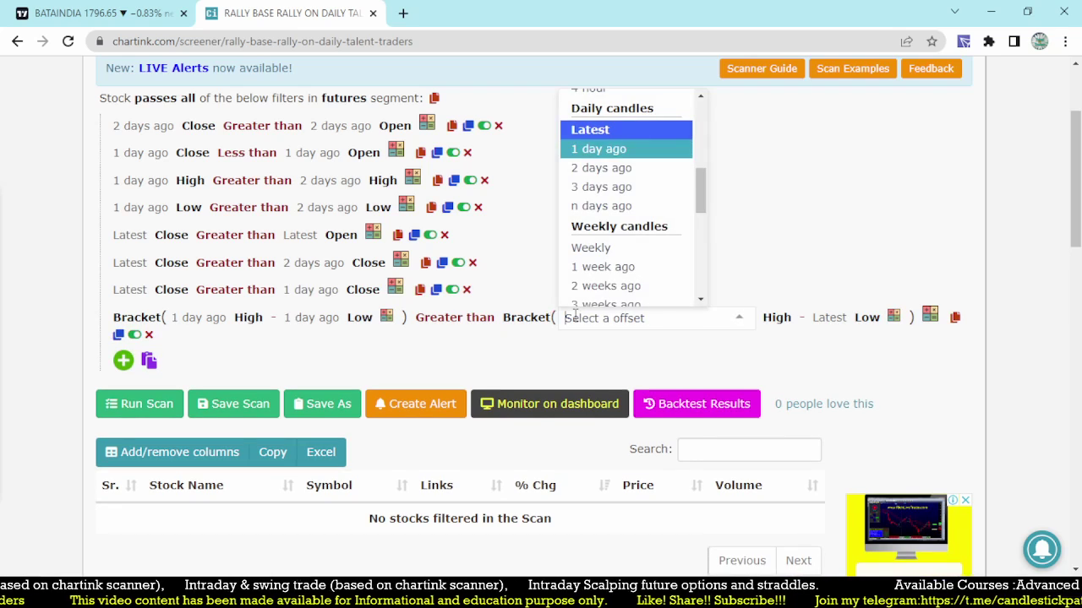
click(597, 169)
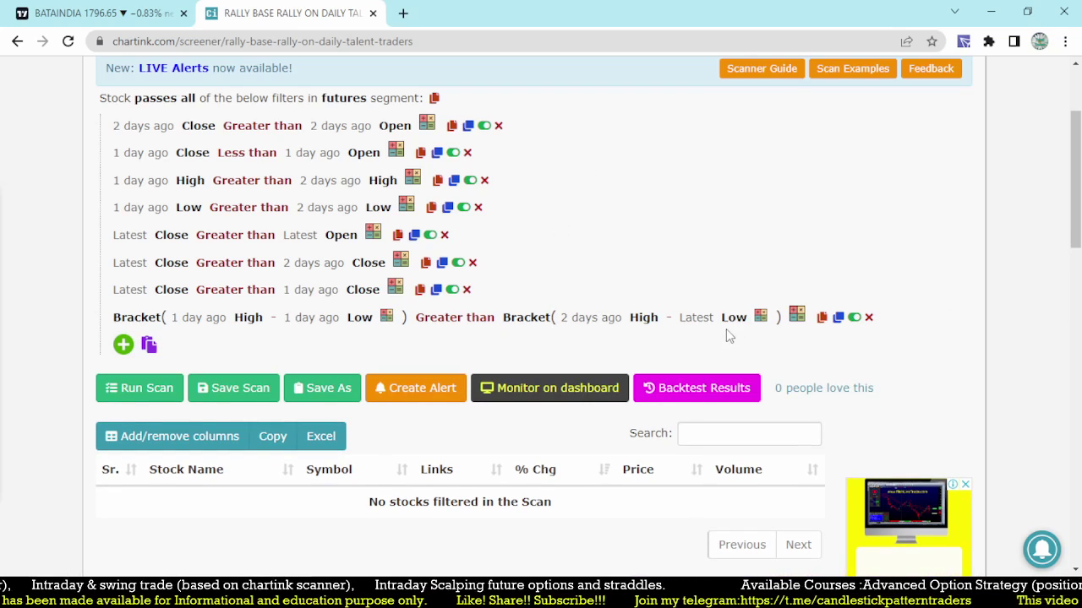
click(697, 318)
click(714, 168)
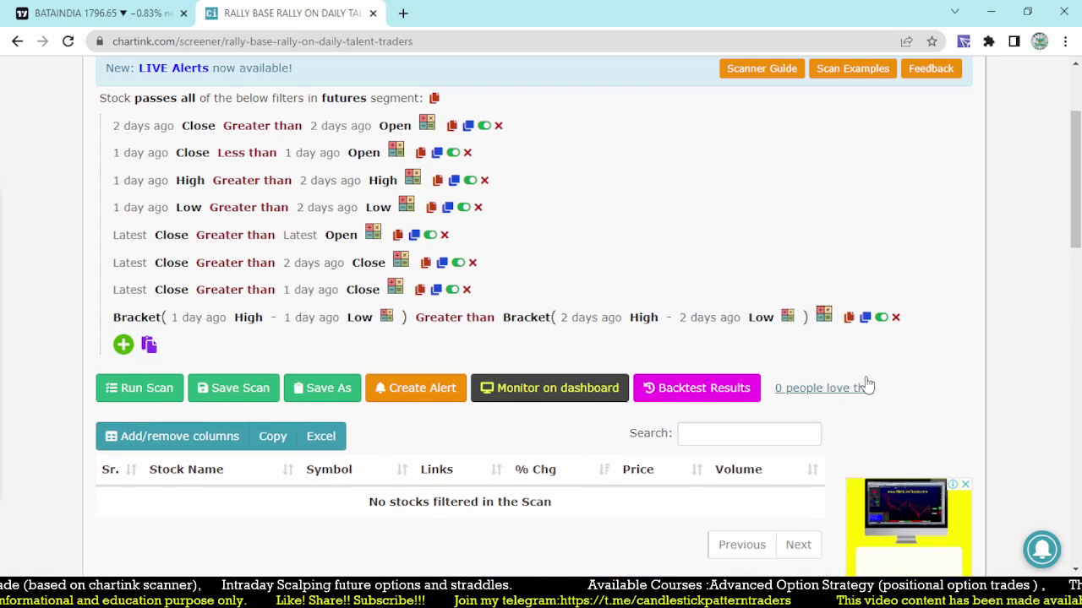
- Multiply the second bracket by a Number with the value 1
click(824, 316)
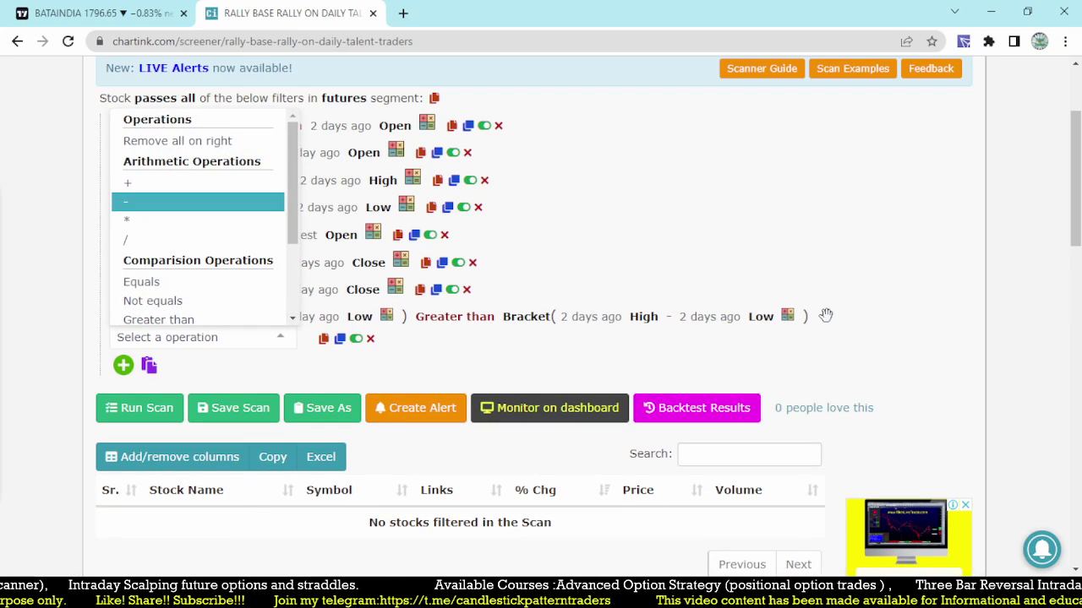
click(147, 221)
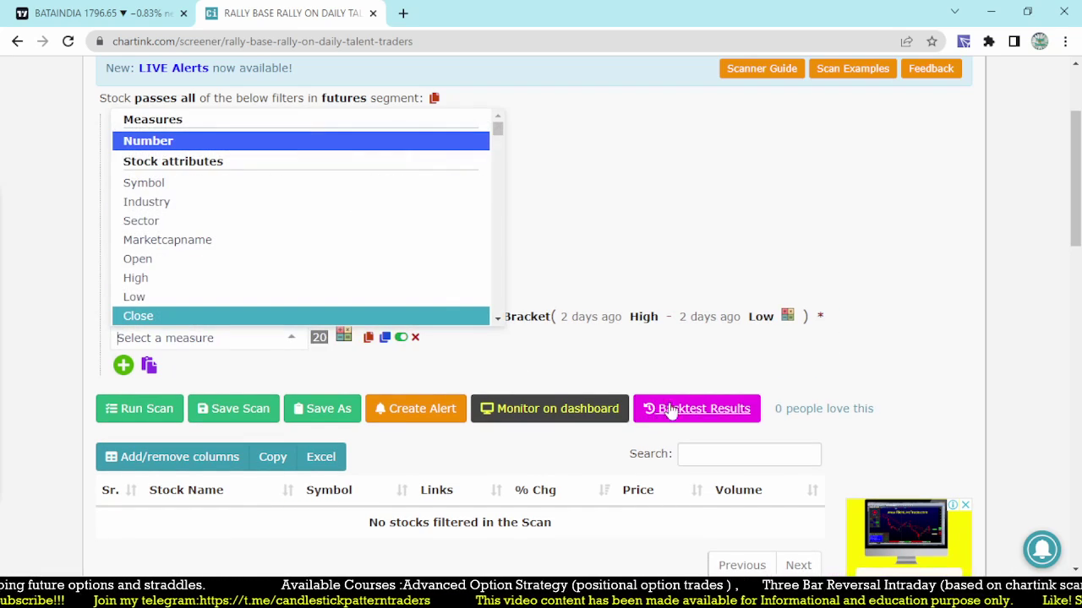
click(148, 140)
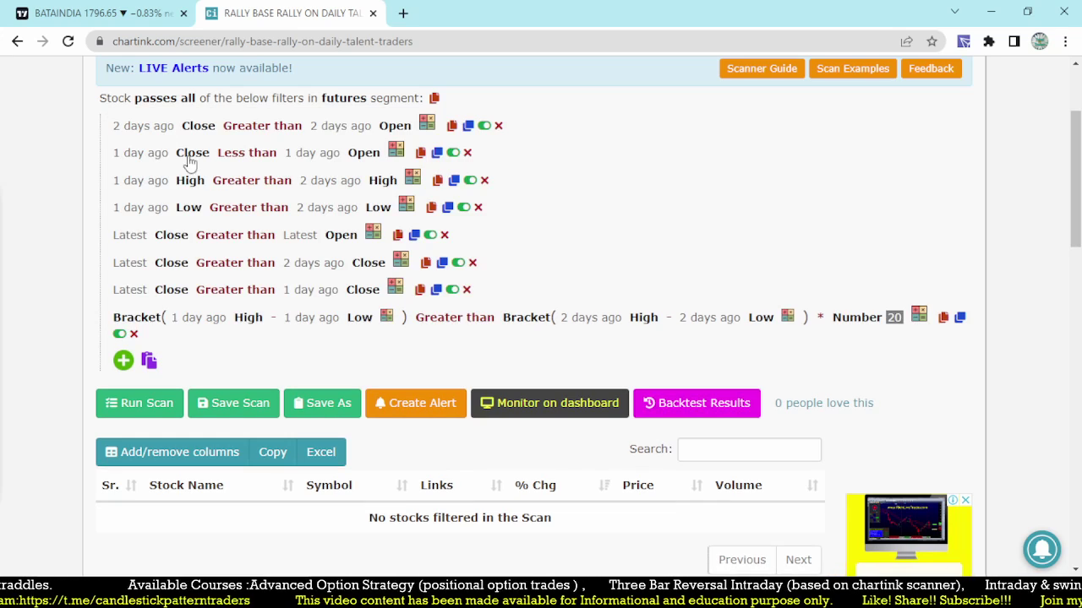
click(889, 319)
click(896, 315)
click(898, 315)
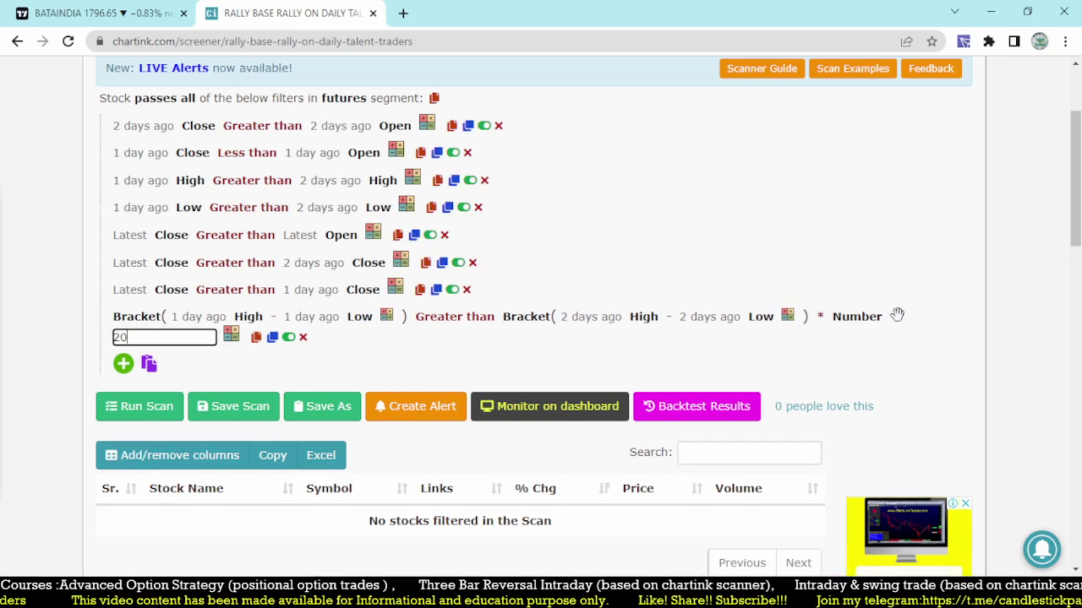
text(1)
click(93, 350)
- Run the scan with the added range filter and return the backtest history to all results
click(140, 407)
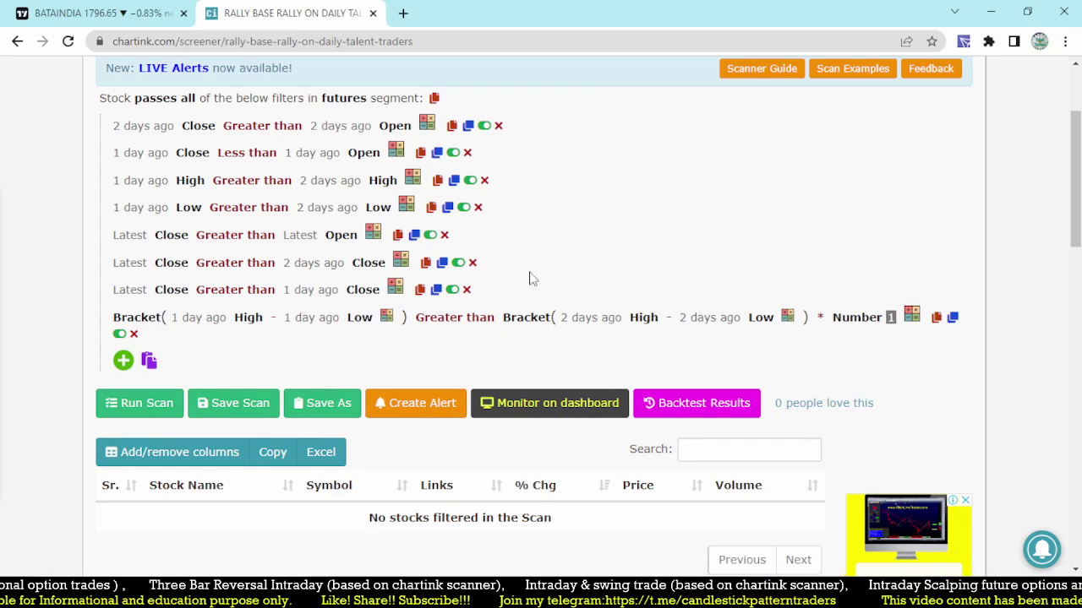
scroll(579, 329, down, 5)
scroll(579, 330, down, 5)
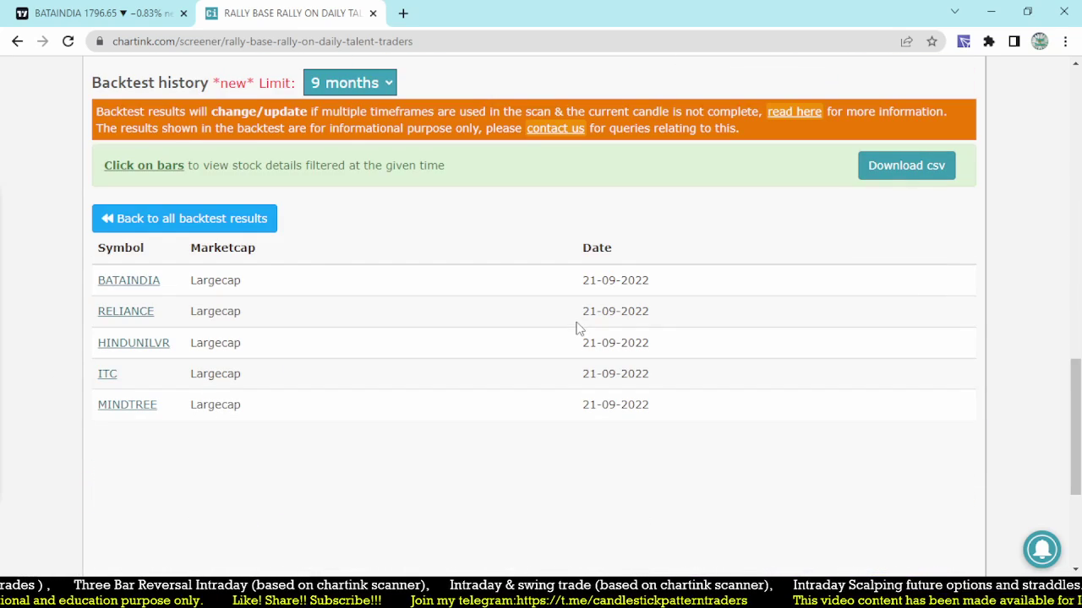
click(181, 224)
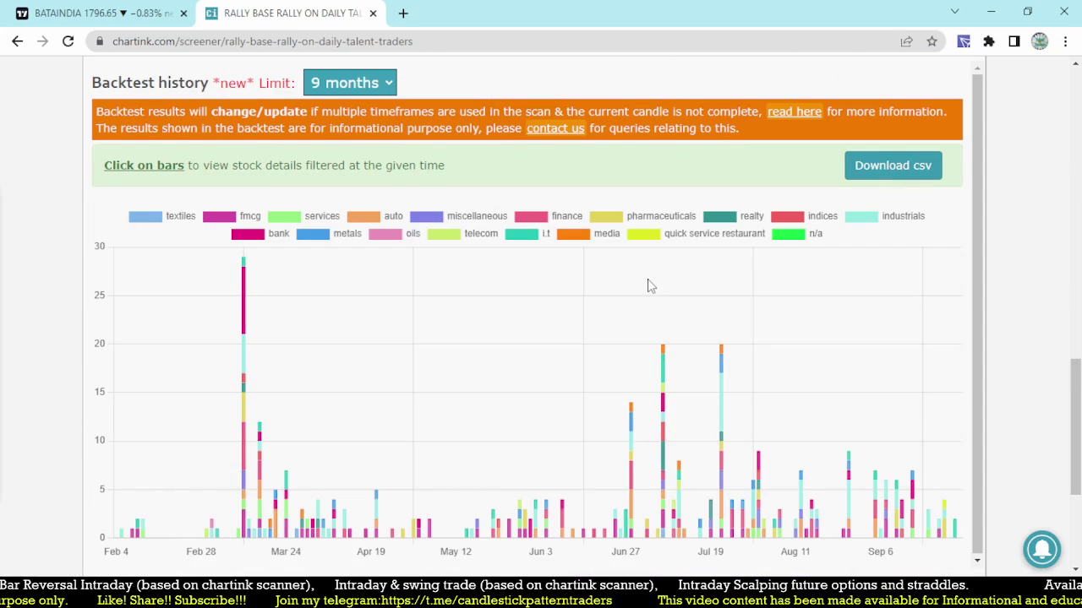
- List the stocks backtested on 19-09-2022, then switch to TradingView and examine AMBUJACEM's daily candles around that date
click(931, 528)
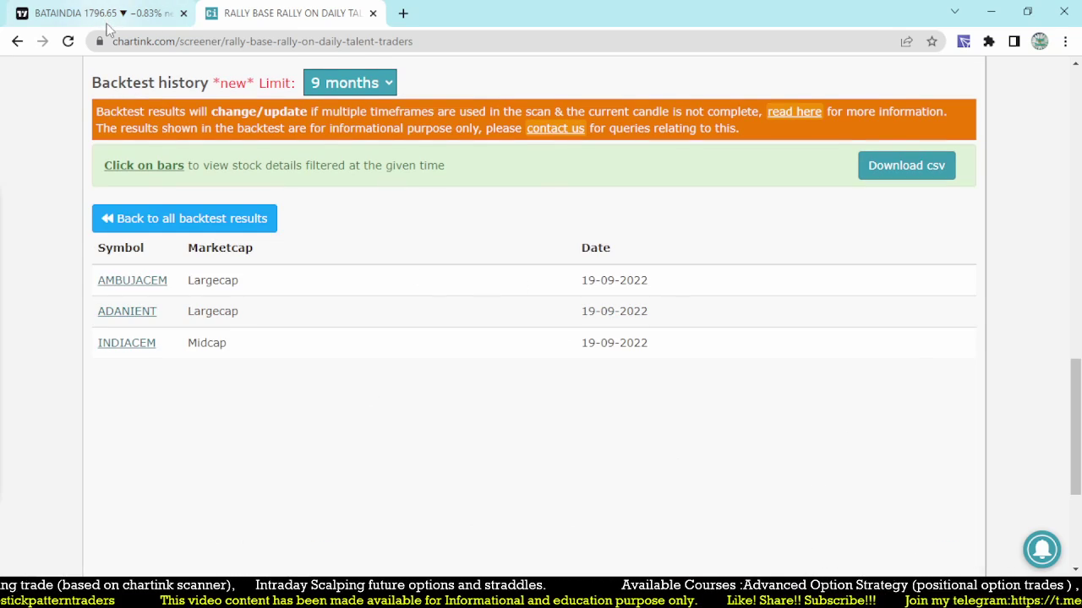
click(72, 7)
text(AMB)
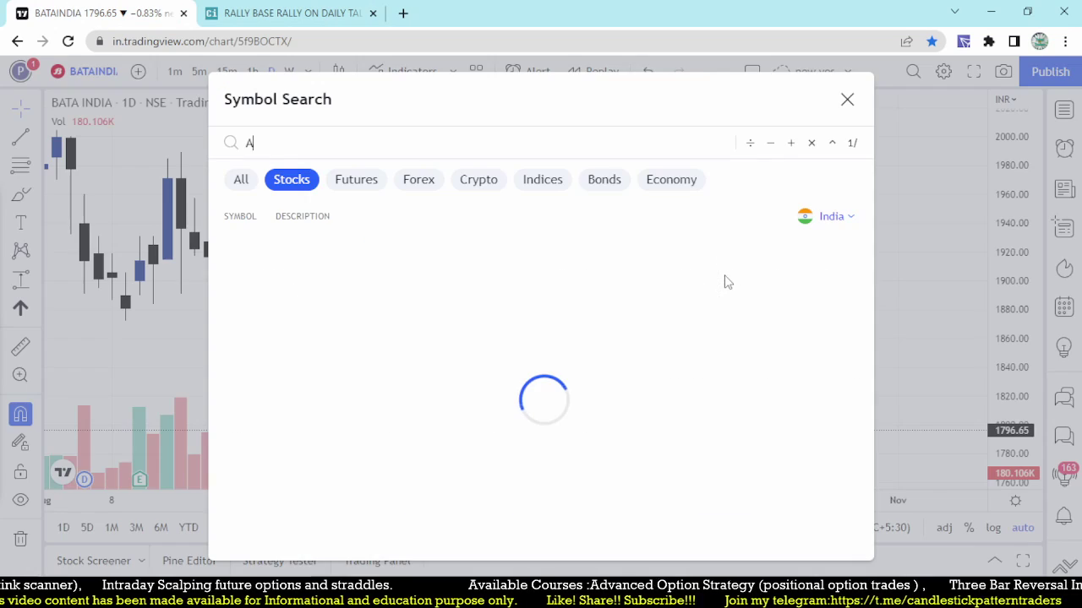
click(408, 248)
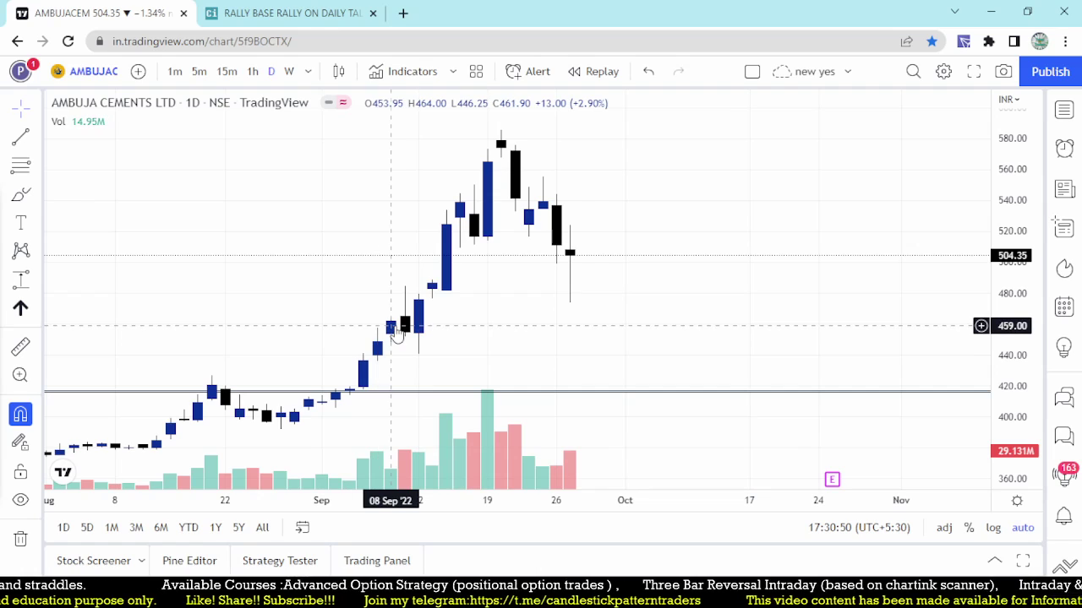
key(ctrl+Tab)
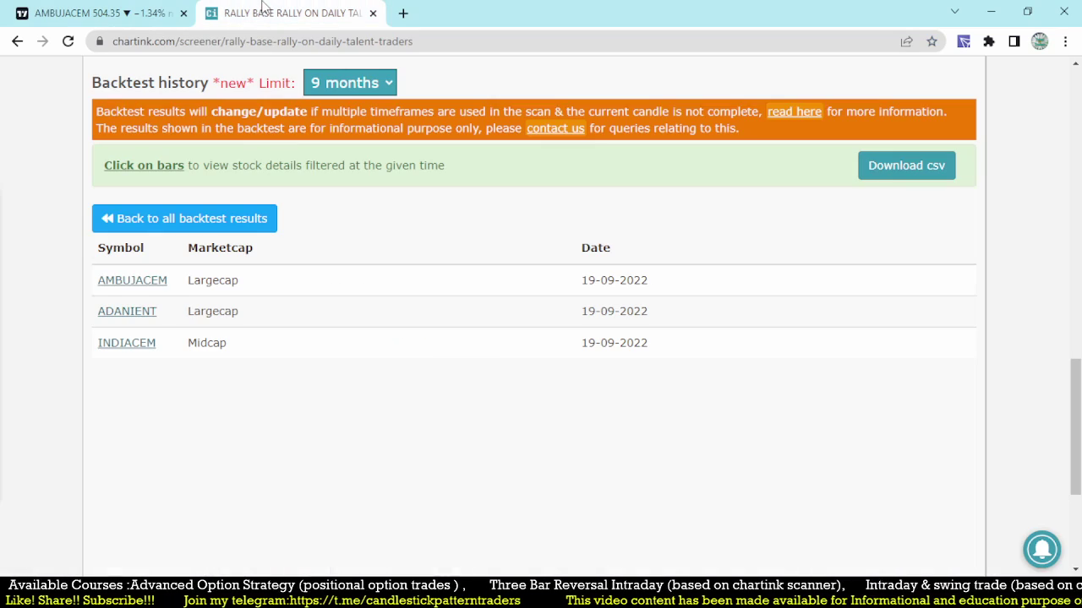
key(ctrl+Tab)
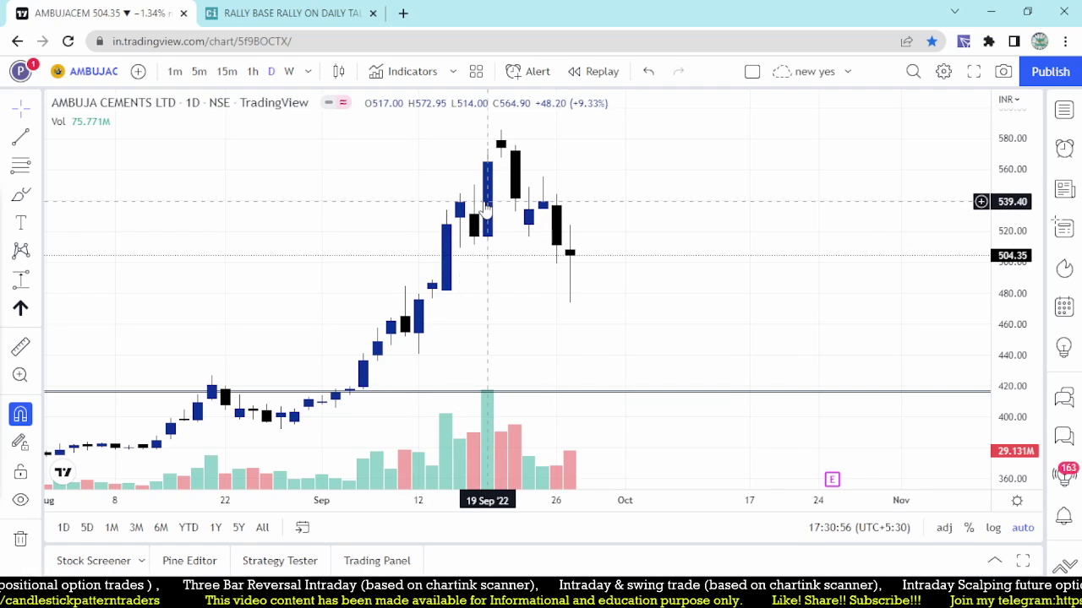
scroll(423, 322, up, 2)
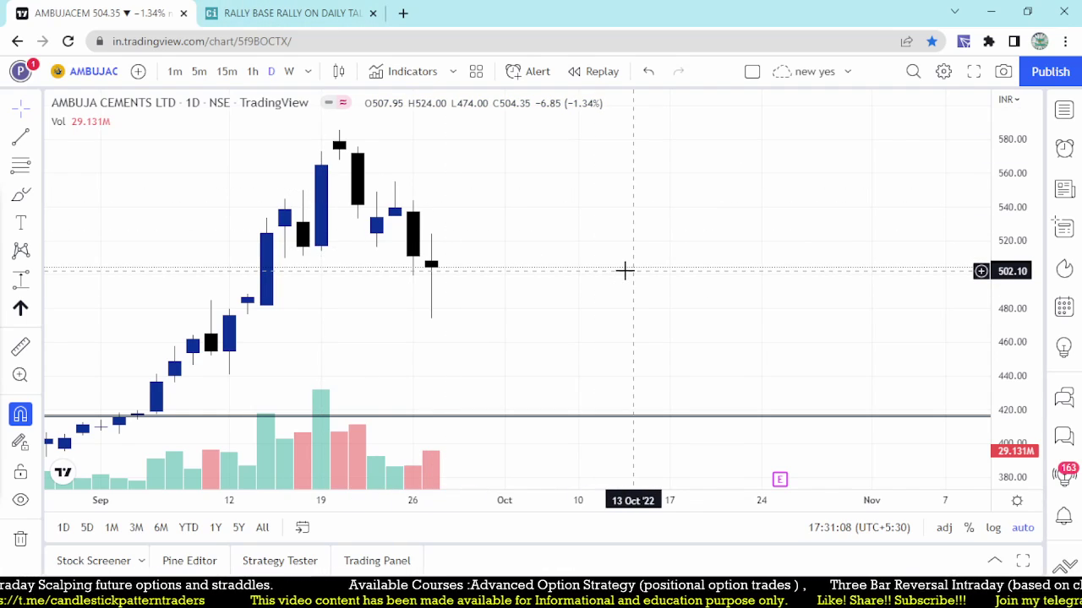
- Open the ADANIENT chart, inspect its mid-September candles, and return to the Chartink backtest list
text(ADA)
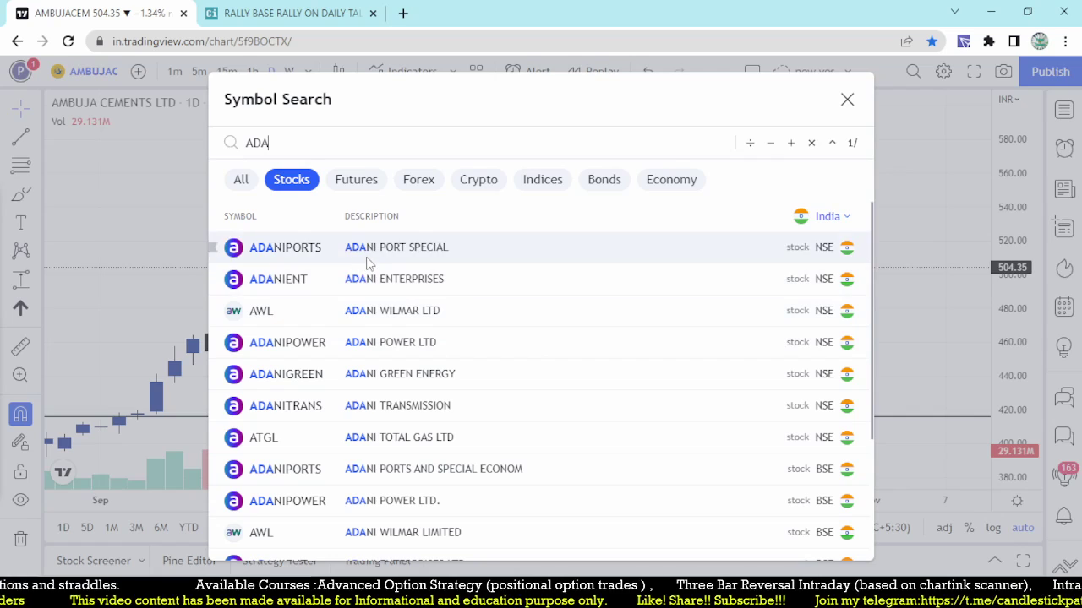
click(365, 280)
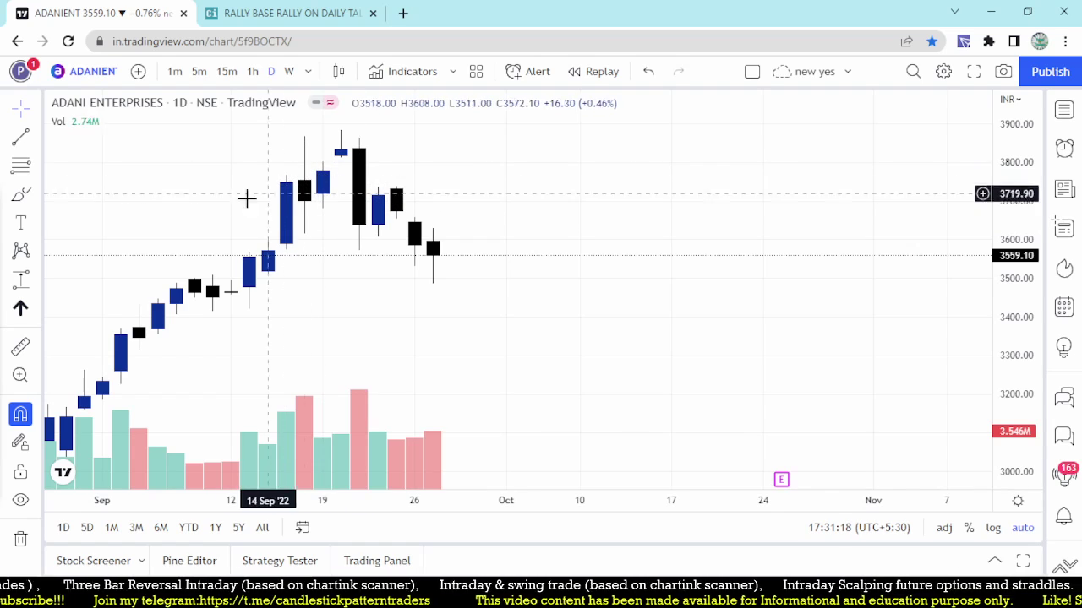
click(285, 9)
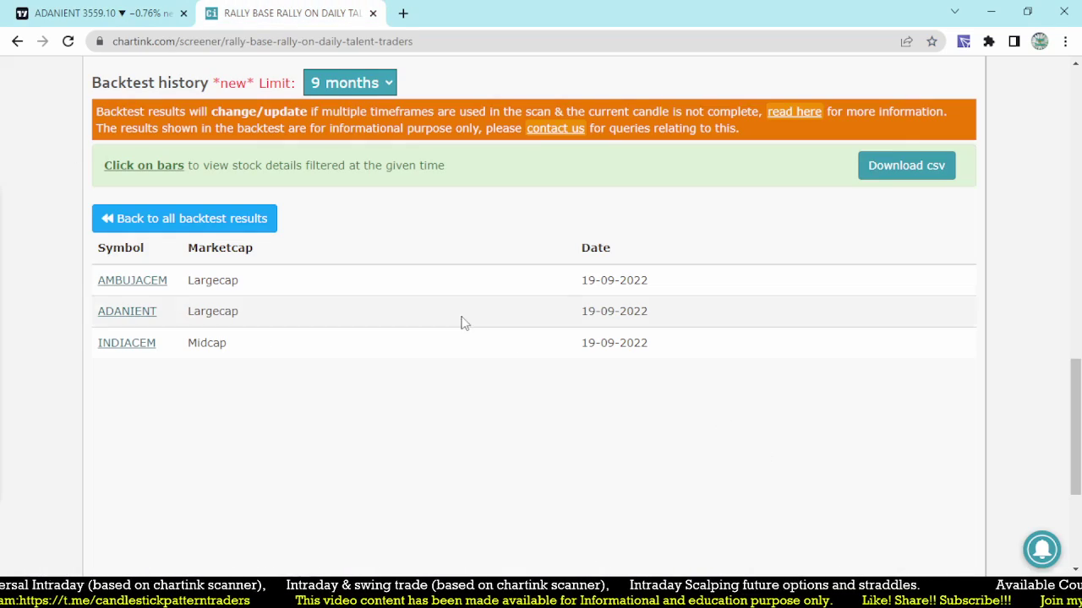
- Set the second bracket's multiplier to 0.5, rerun the scan, and review the stocks backtested on 19-09-2022
scroll(467, 323, up, 10)
scroll(884, 287, up, 1)
click(890, 240)
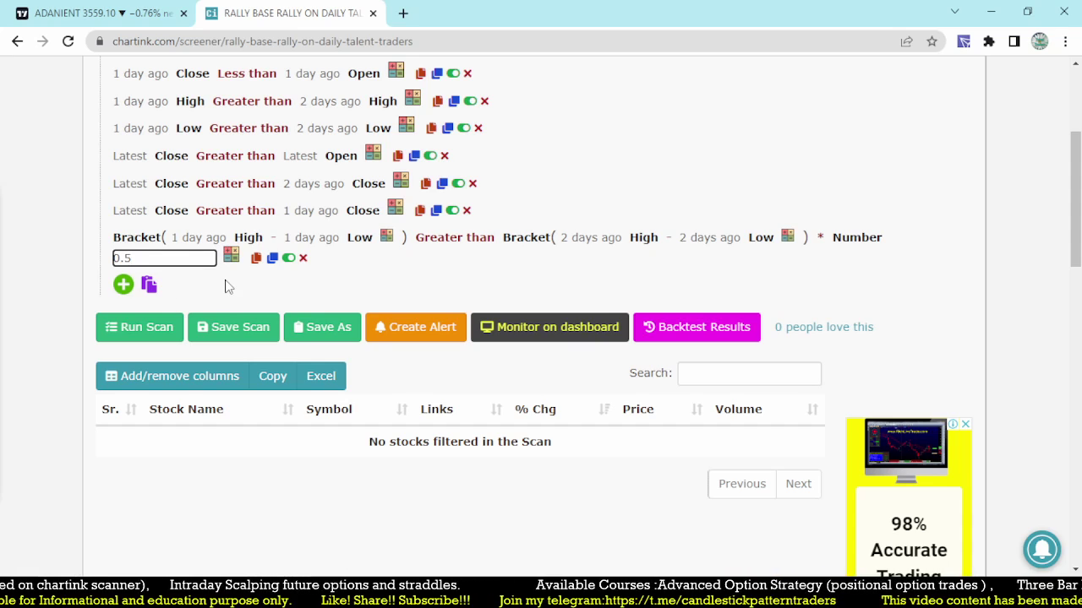
text(0.5)
click(142, 328)
click(694, 337)
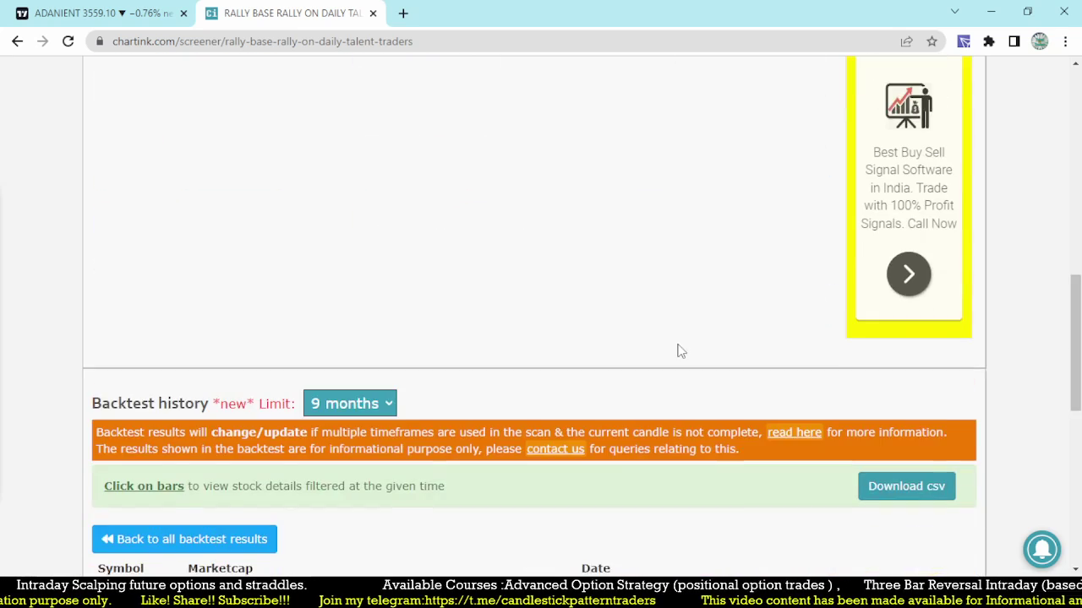
click(235, 154)
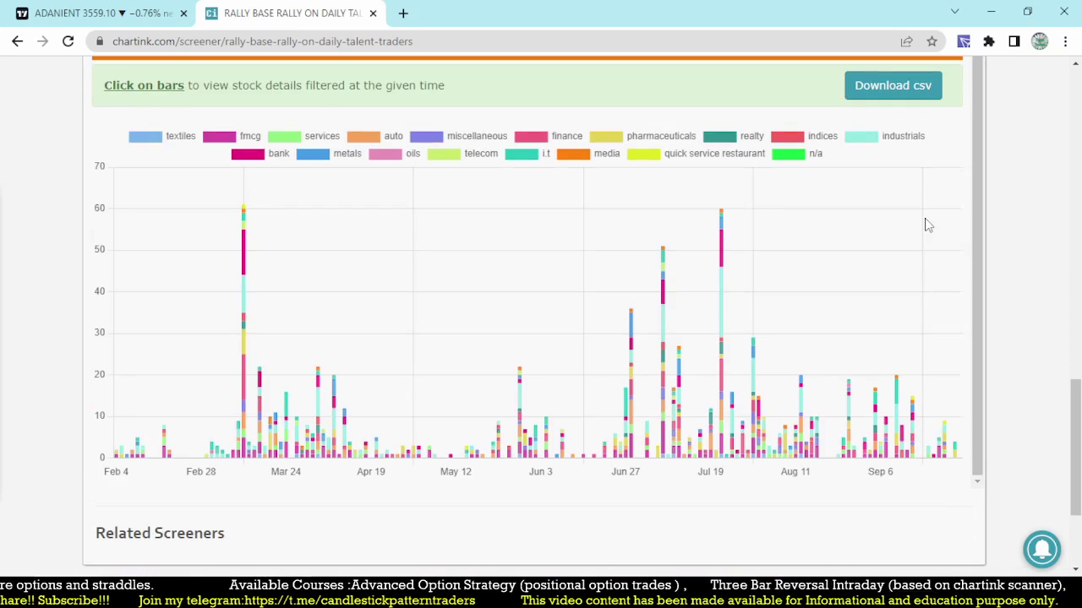
click(930, 459)
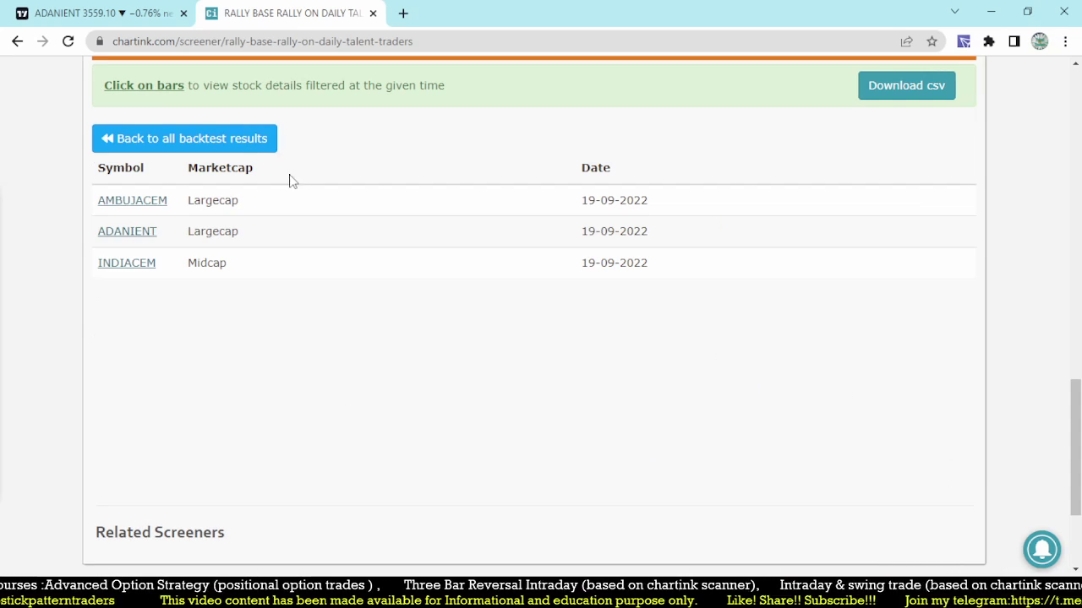
click(194, 139)
- Set the second bracket's multiplier to 1.5 and refresh the backtest history
scroll(749, 284, up, 10)
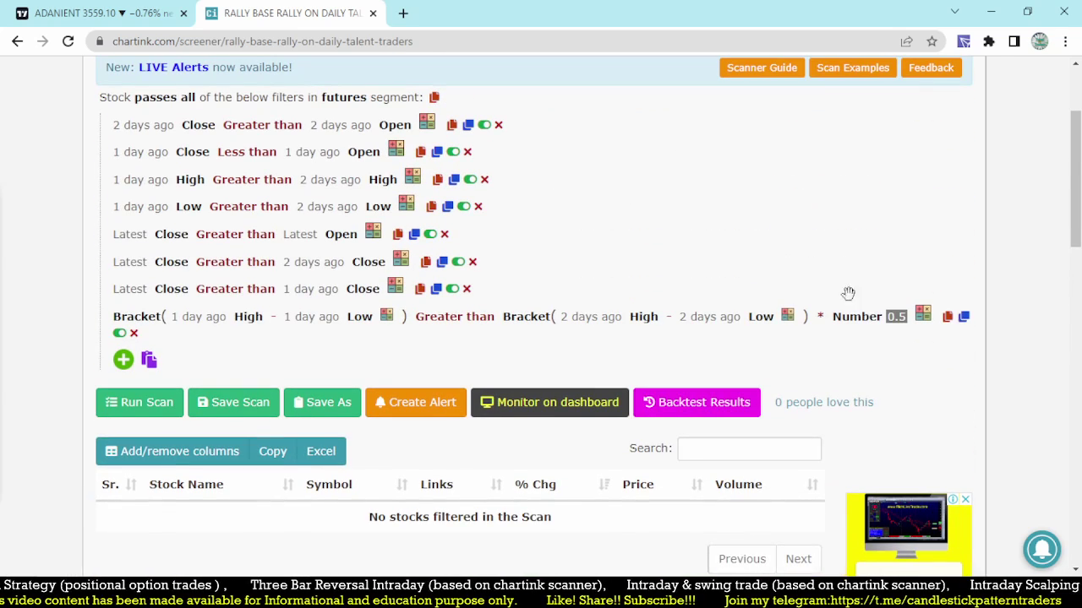
click(898, 318)
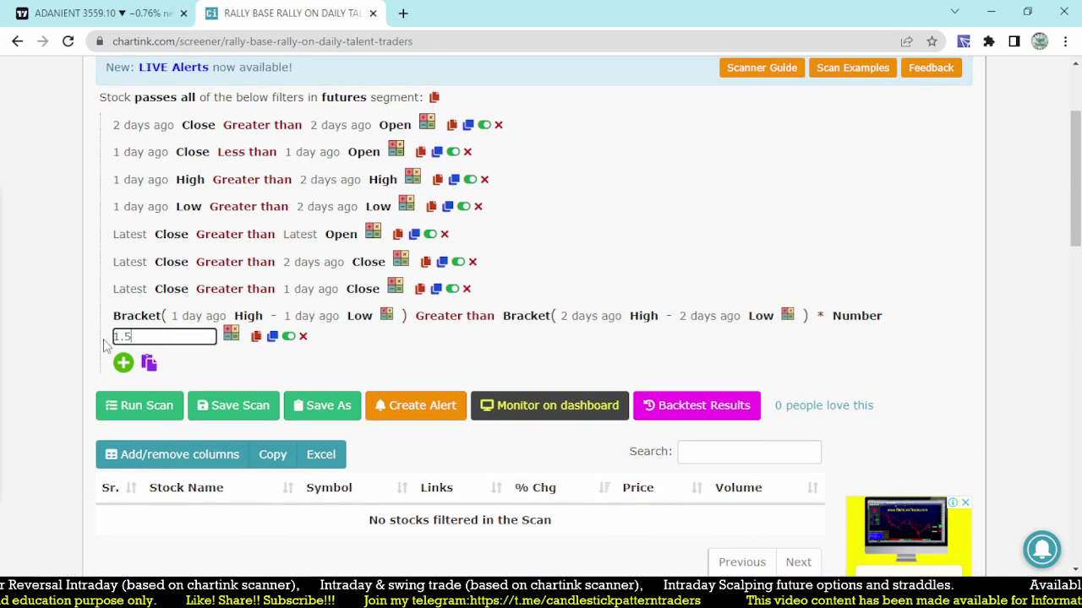
scroll(543, 330, down, 10)
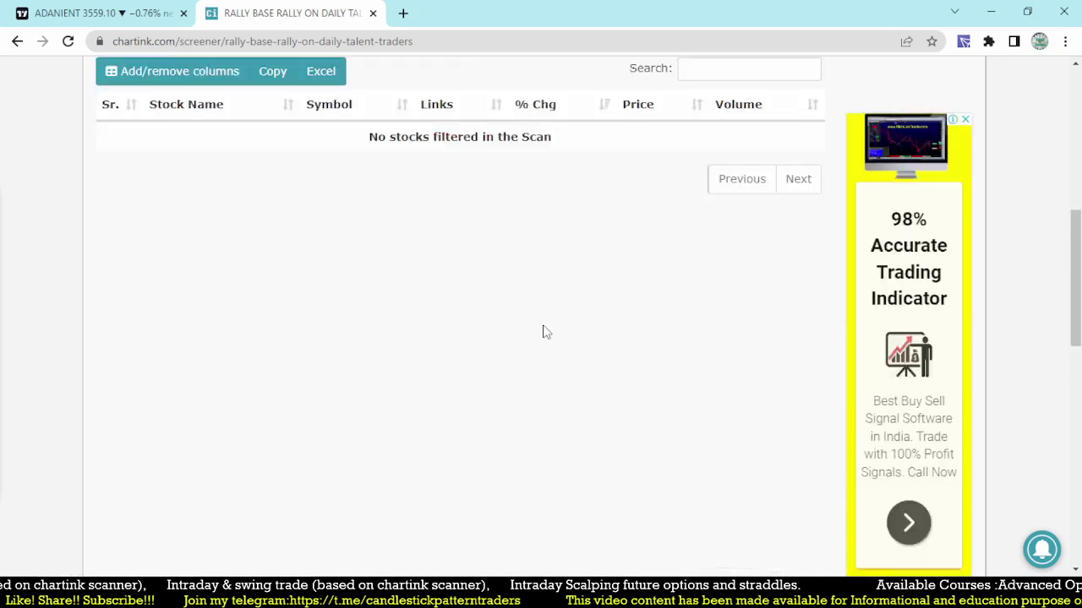
scroll(786, 305, up, 2)
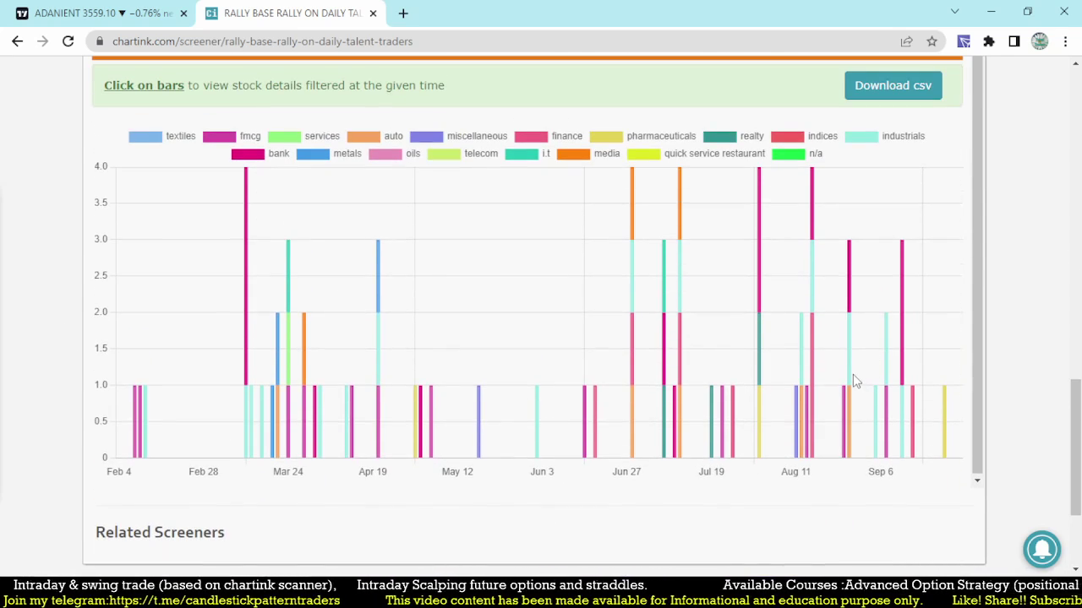
- List the stocks backtested on 17-08-2022 and open the first one, BAJFINANCE, as a chart in TradingView
mouse_move(852, 380)
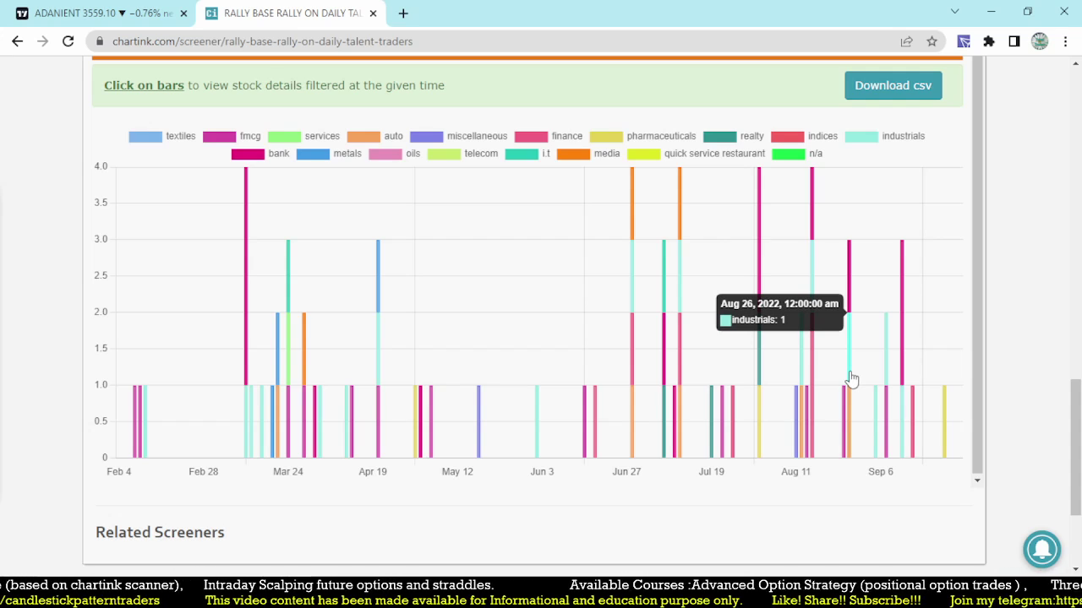
mouse_move(813, 387)
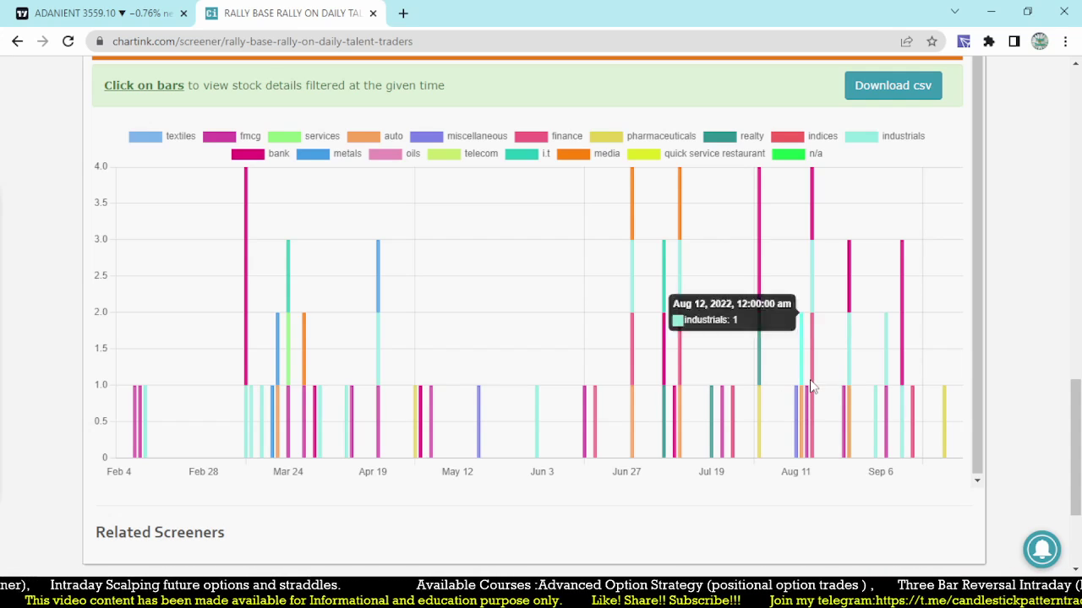
click(813, 387)
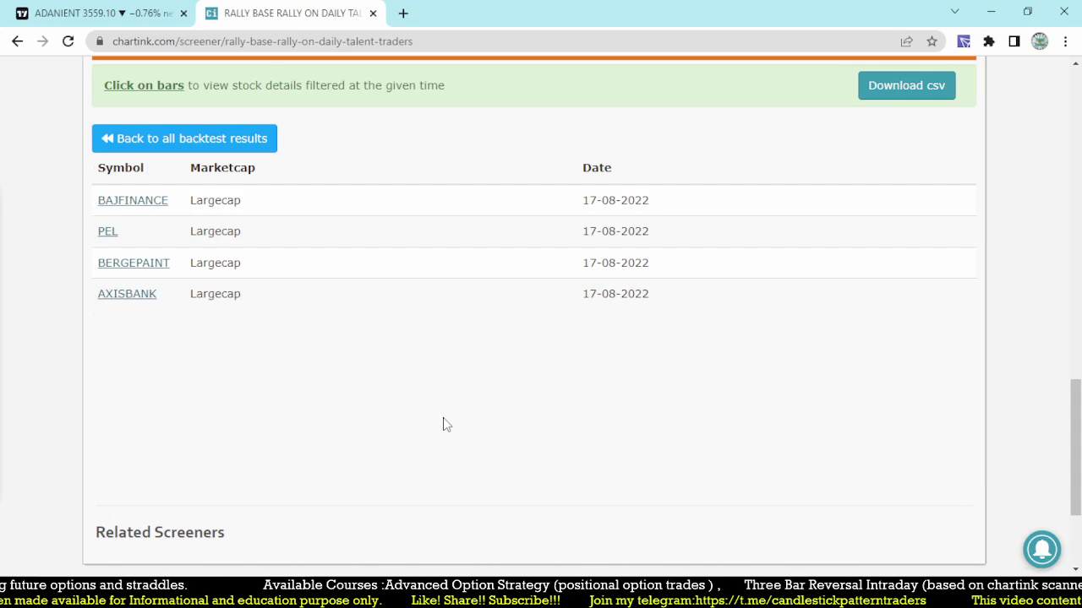
click(110, 9)
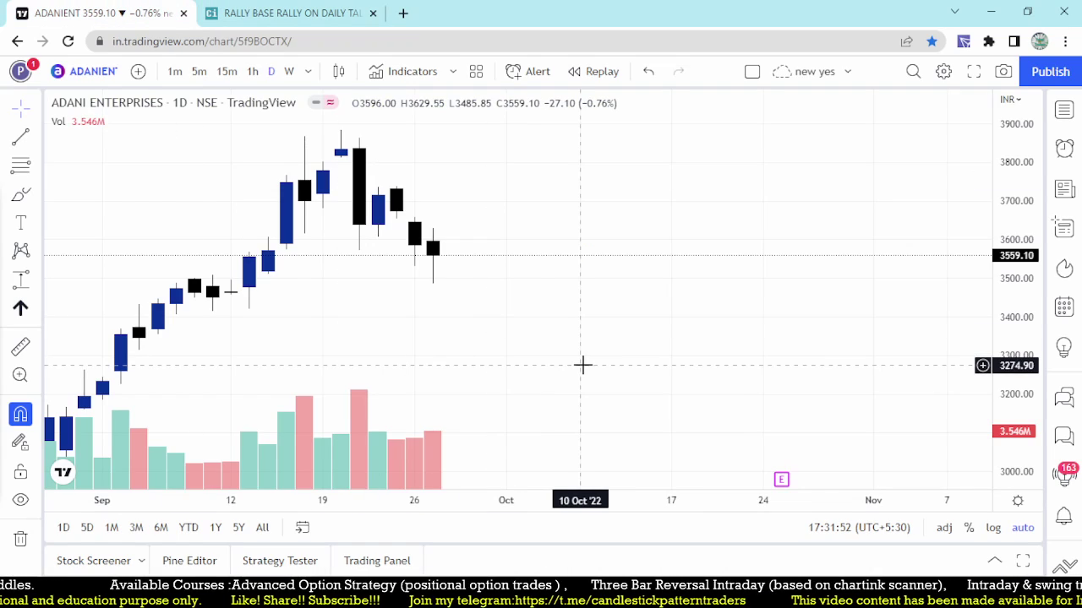
text(baja)
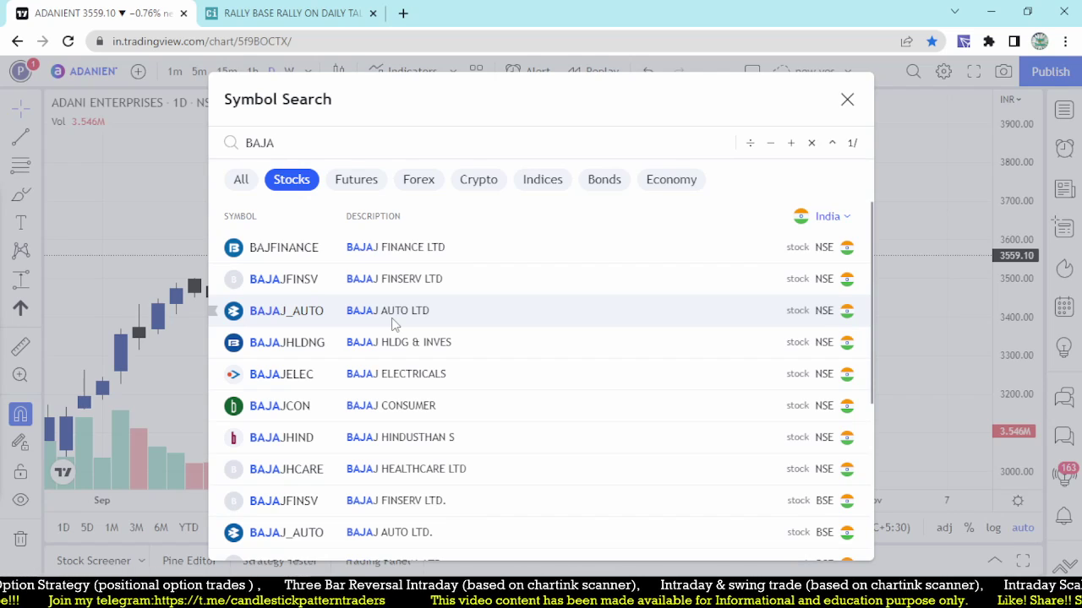
text(f)
click(398, 253)
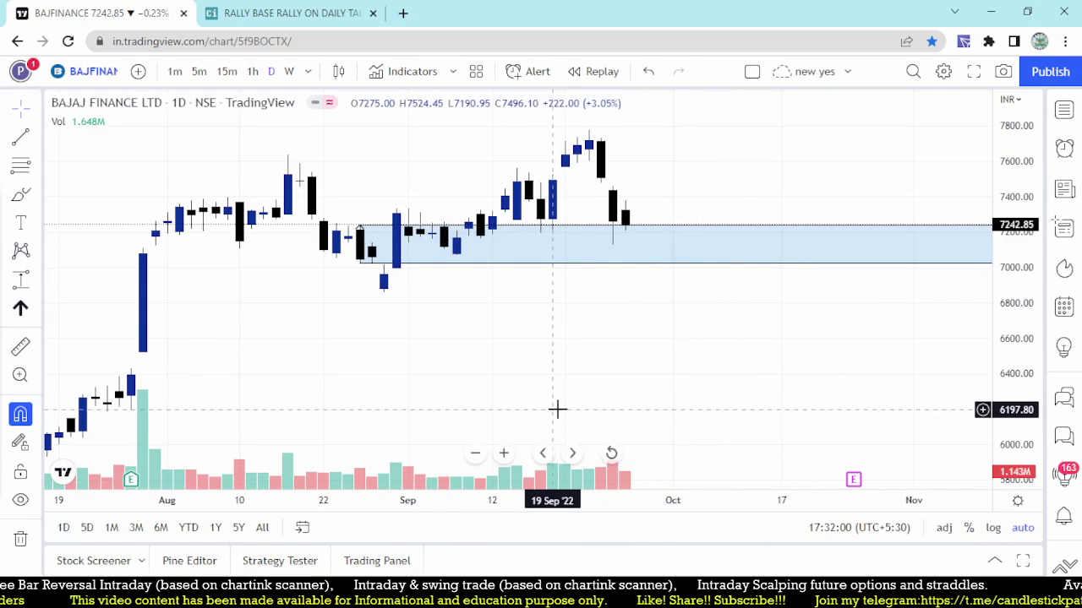
- Recheck the backtest date in Chartink and examine BAJFINANCE's daily candles around 17 August 2022
click(288, 12)
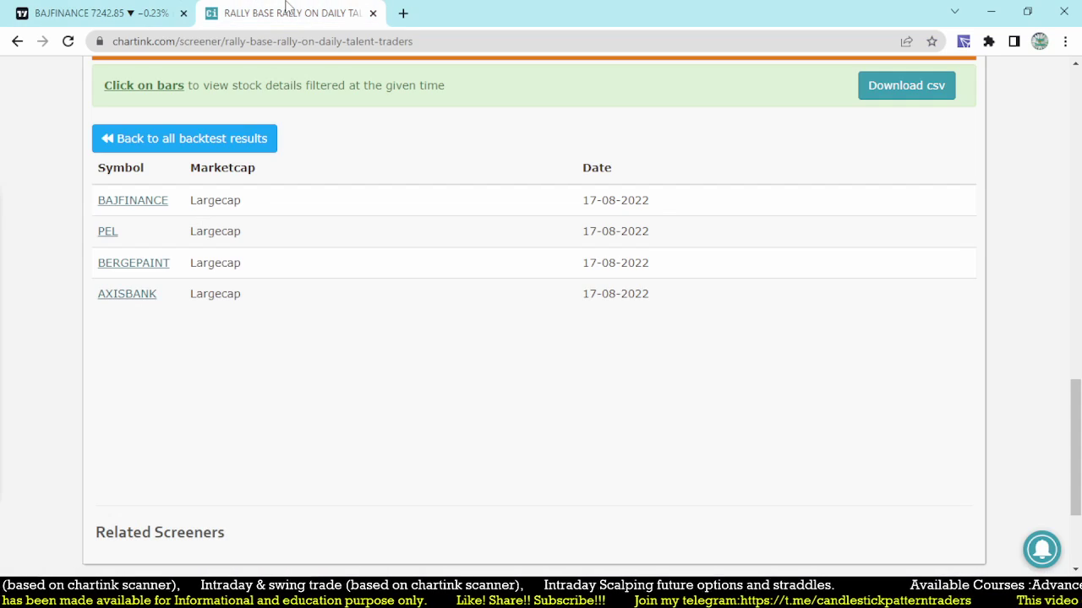
click(156, 14)
scroll(490, 358, up, 5)
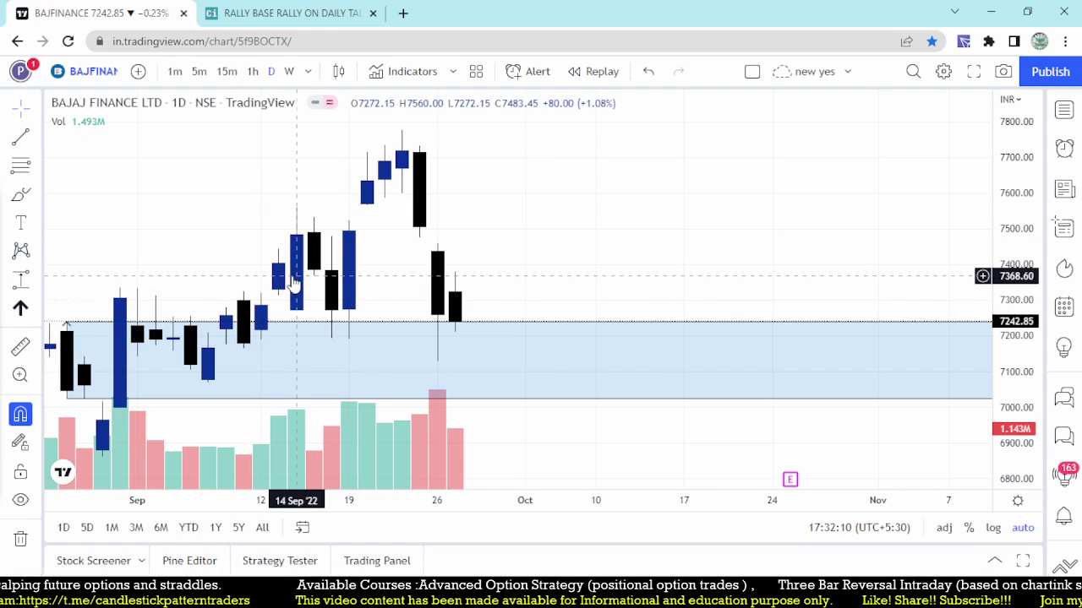
click(291, 8)
click(84, 13)
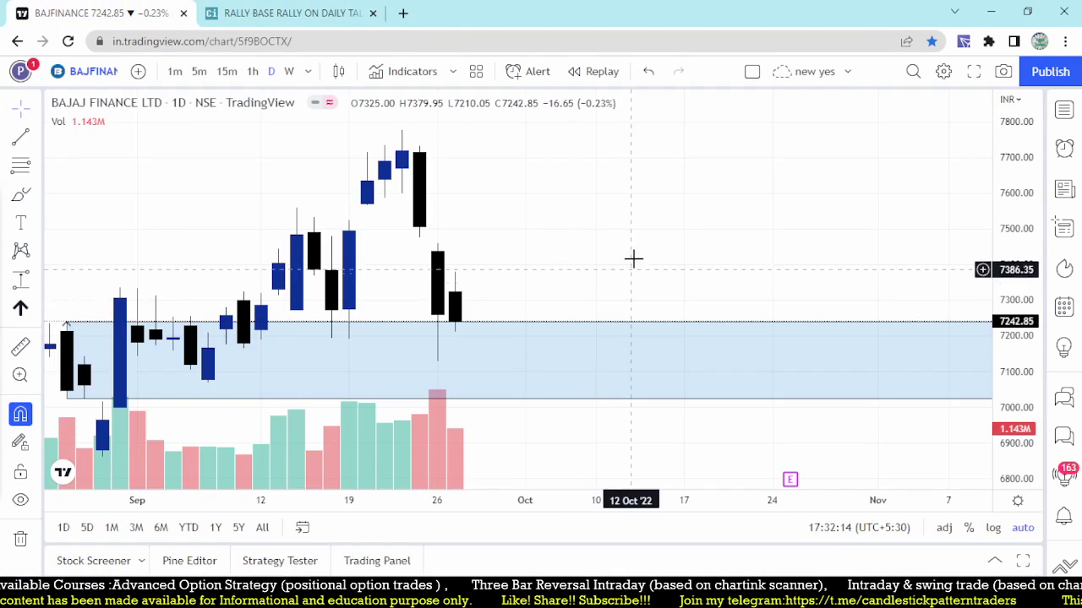
scroll(633, 257, down, 5)
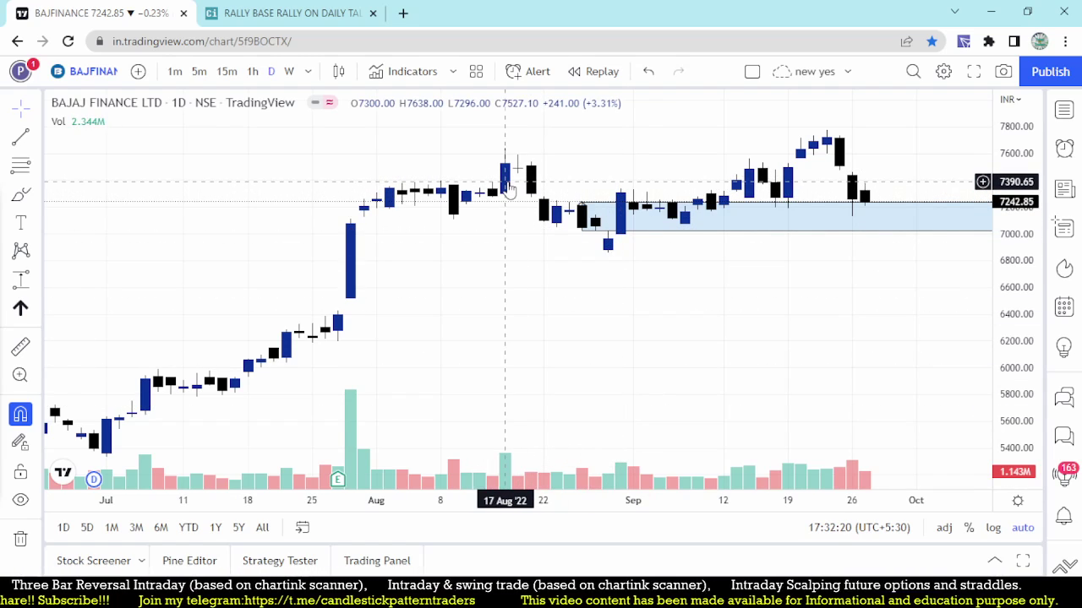
scroll(507, 190, up, 3)
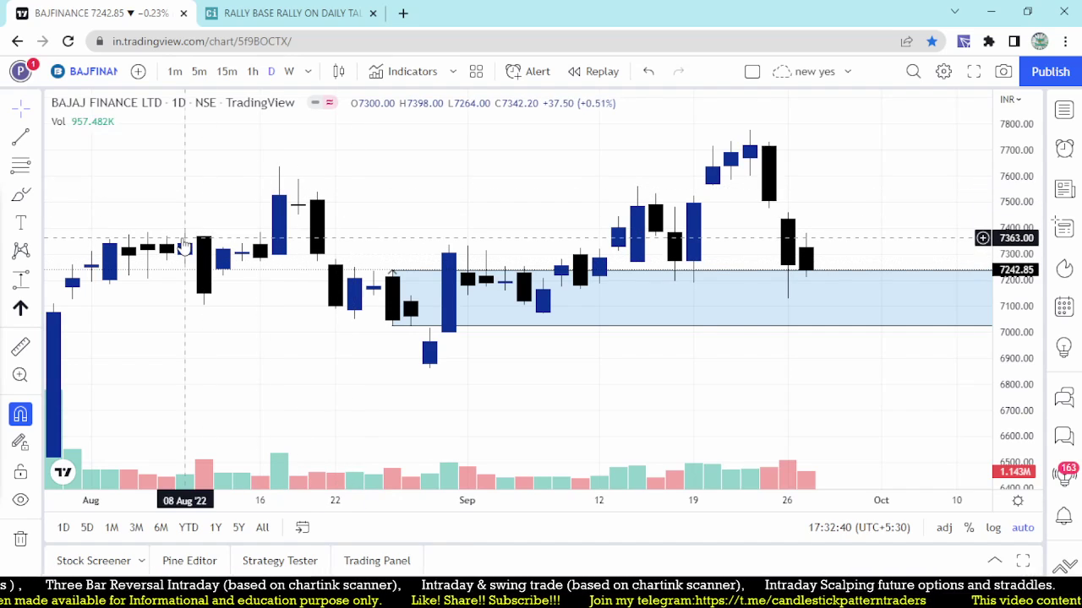
- Back in Chartink, set the second bracket's multiplier to 0.4 and show all backtest results for the updated scan
click(248, 11)
scroll(869, 302, up, 10)
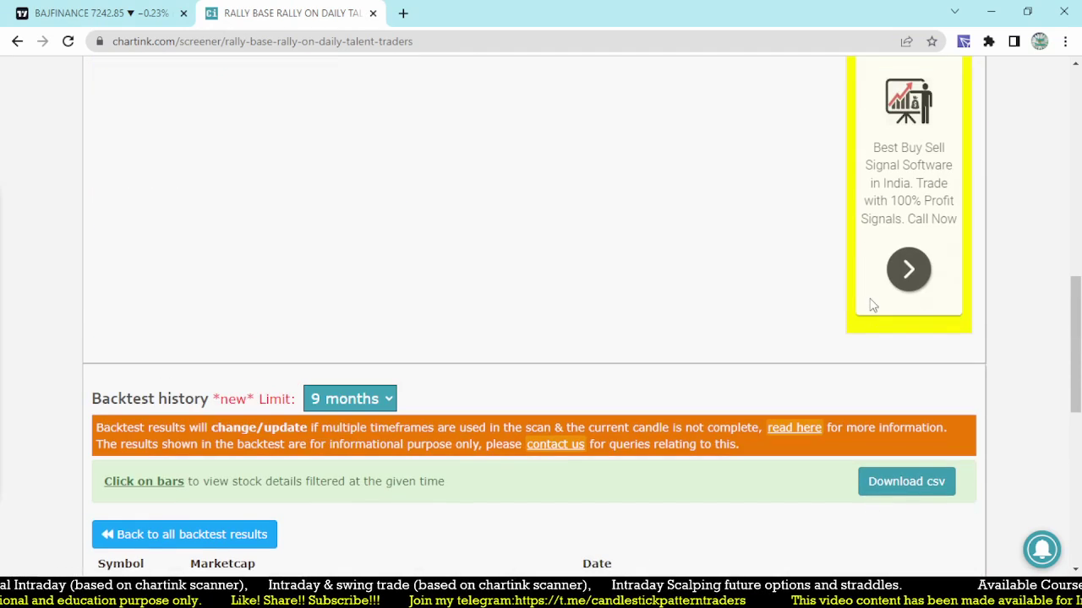
scroll(889, 341, down, 2)
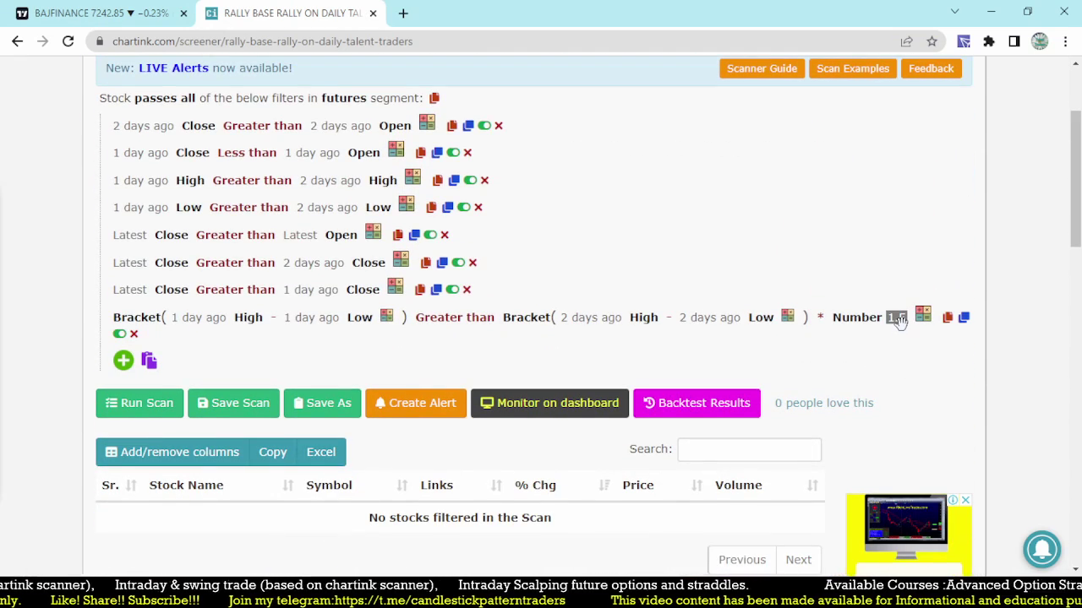
click(897, 318)
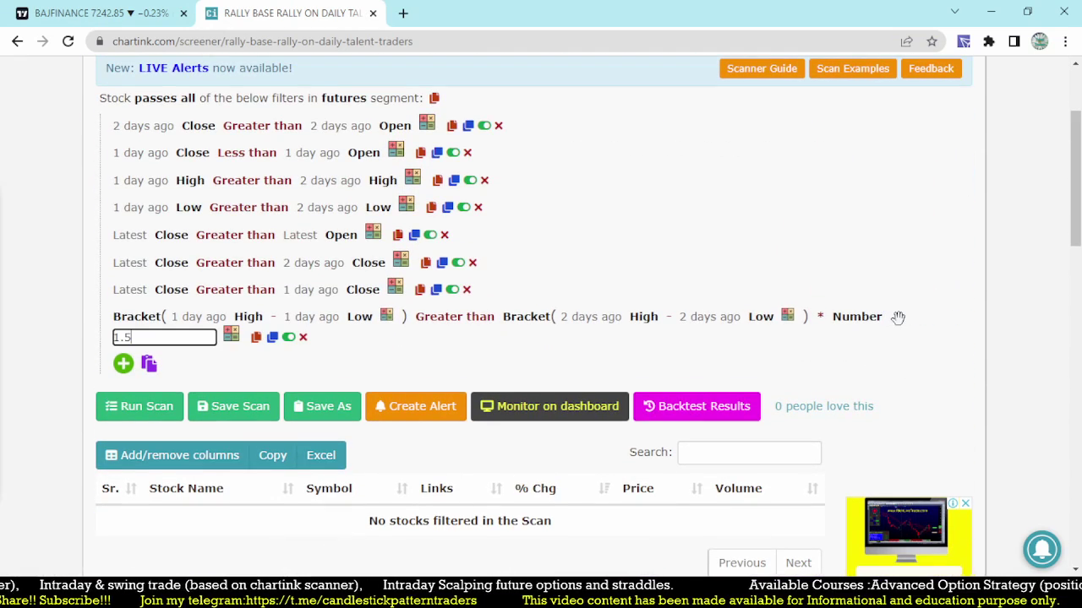
double_click(158, 336)
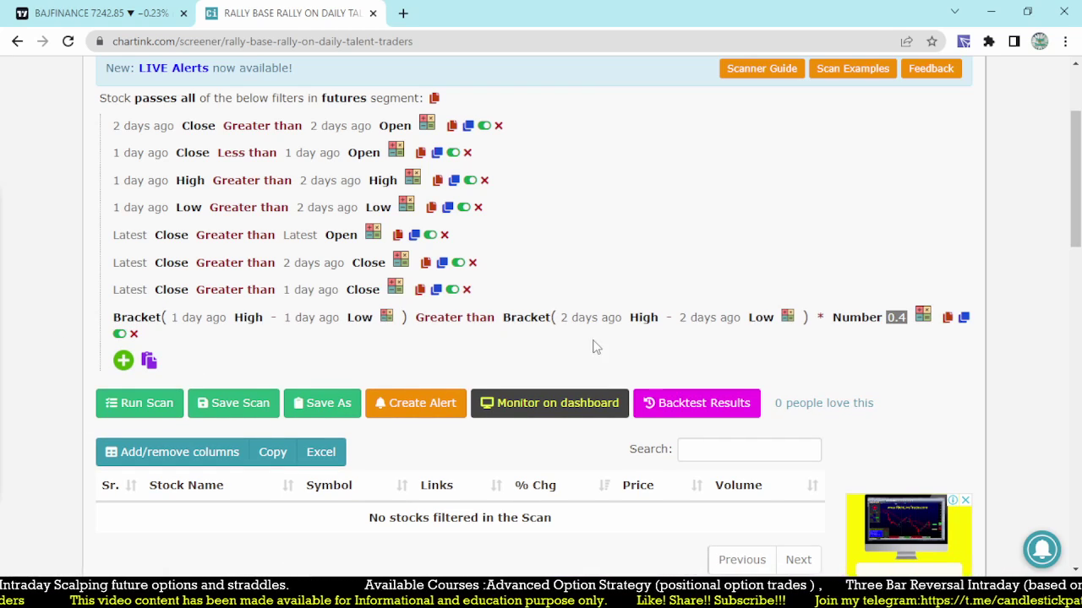
scroll(590, 340, down, 5)
scroll(590, 340, down, 5)
click(244, 223)
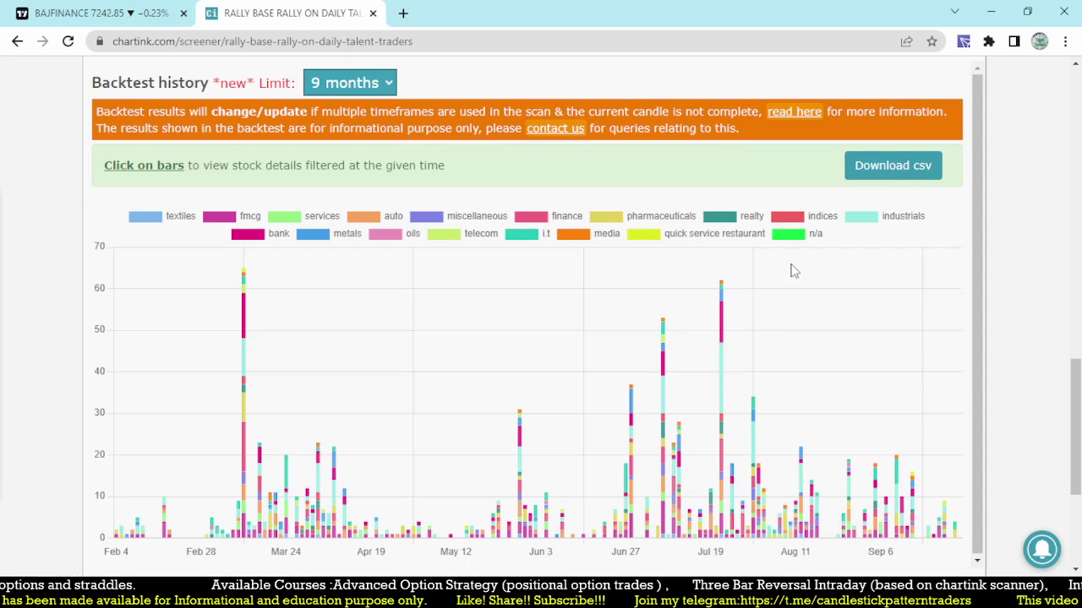
- List the stocks backtested on 09-09-2022 and examine VEDL's daily NSE candles around that date in TradingView
click(895, 515)
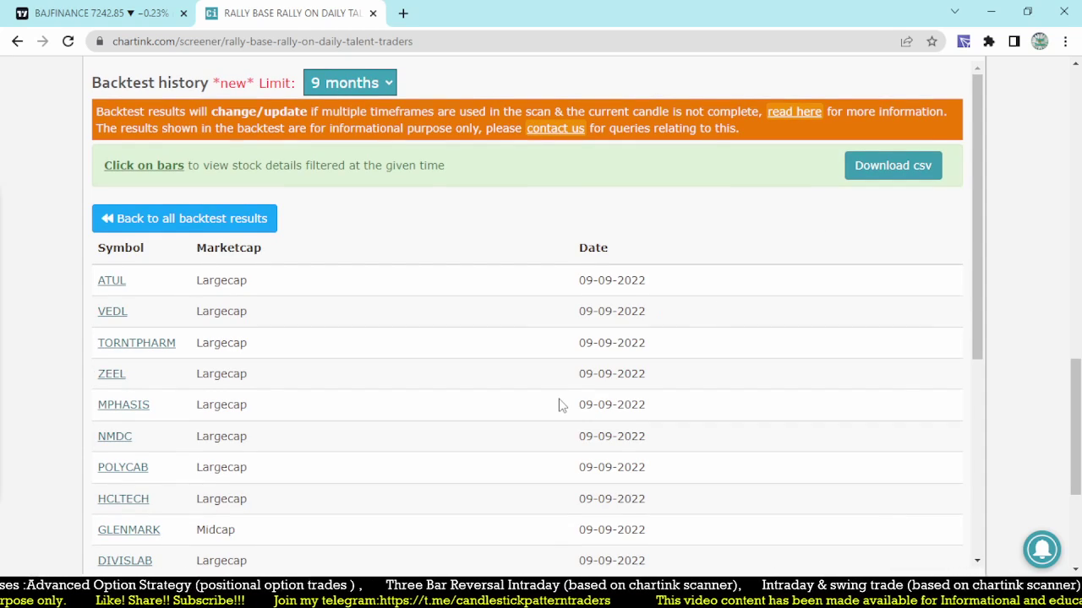
click(152, 13)
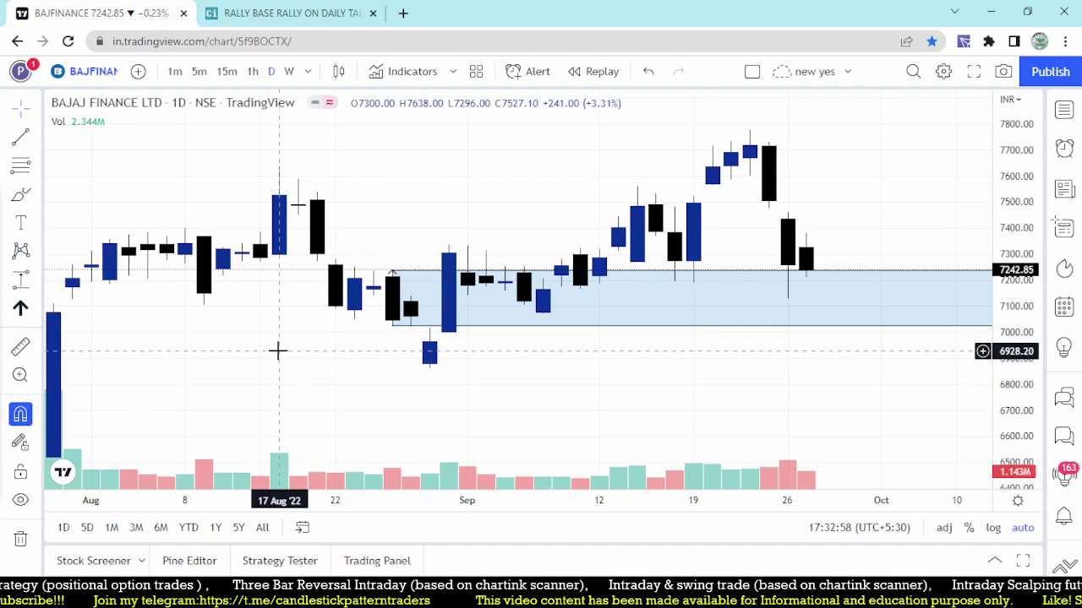
text(VEDL)
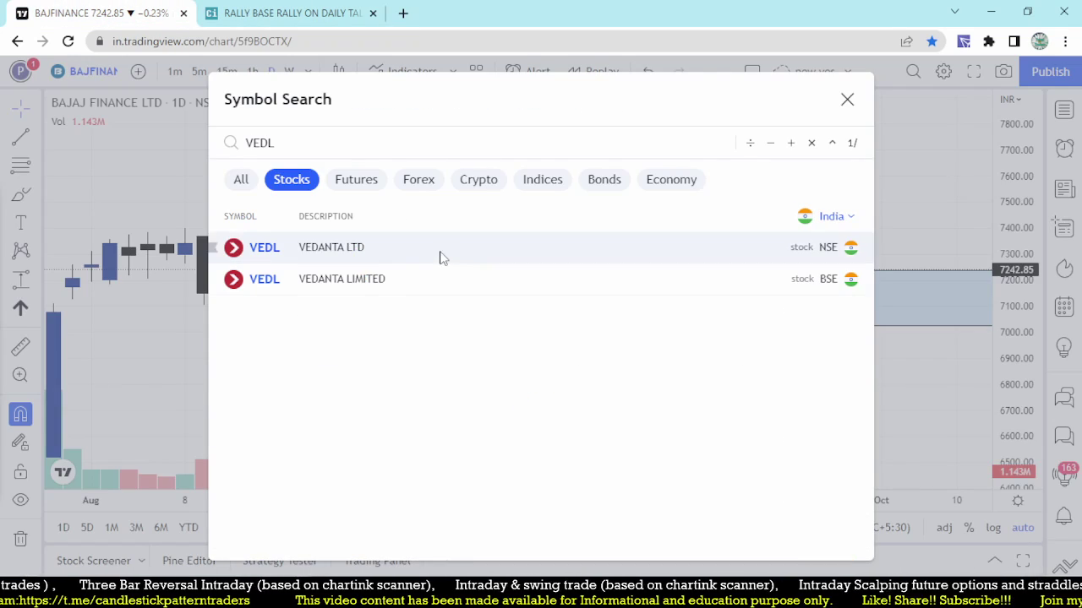
click(440, 256)
click(263, 11)
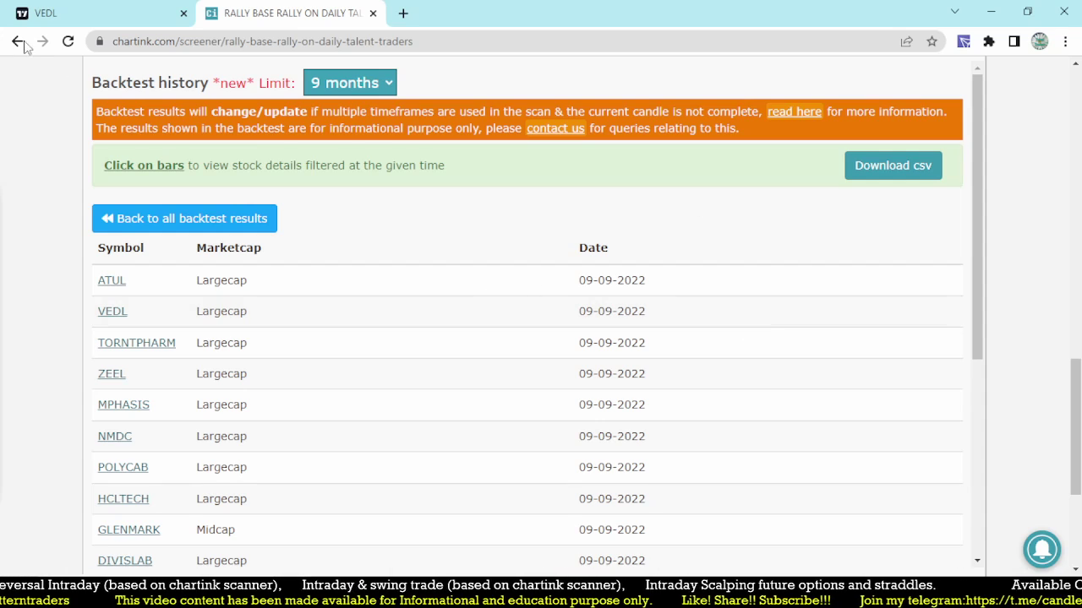
click(102, 13)
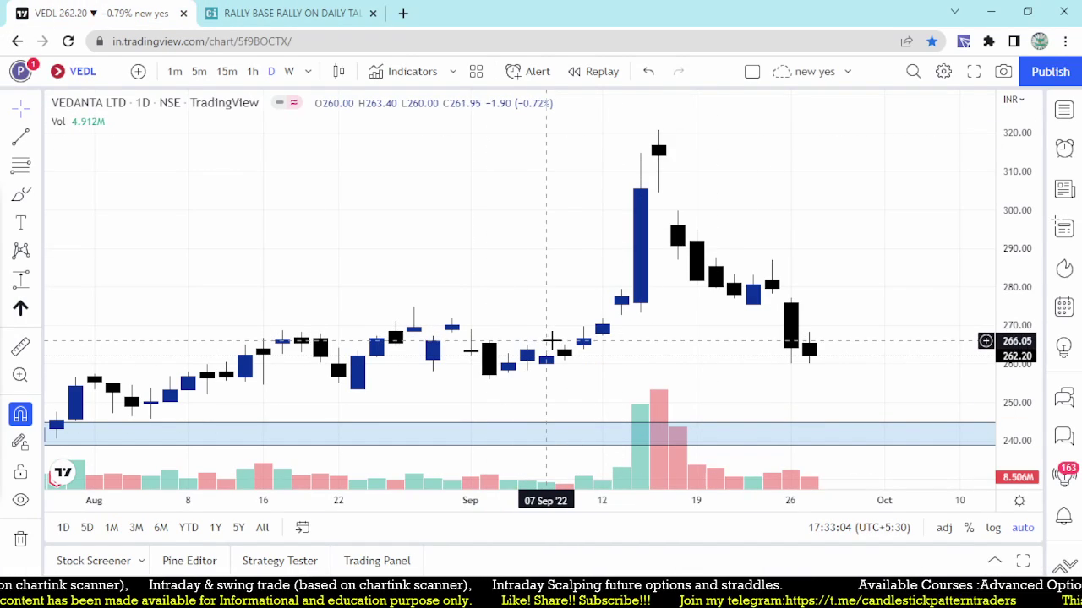
scroll(524, 406, up, 3)
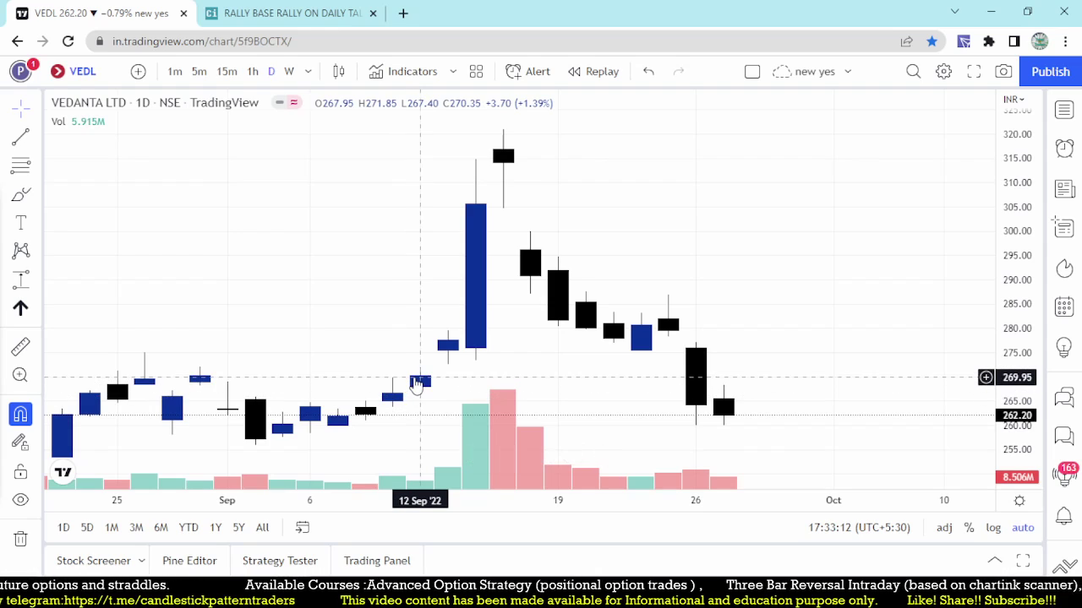
- Recheck the backtested stock list in Chartink, then open ZEEL in TradingView and examine its September 2022 daily candles
click(249, 10)
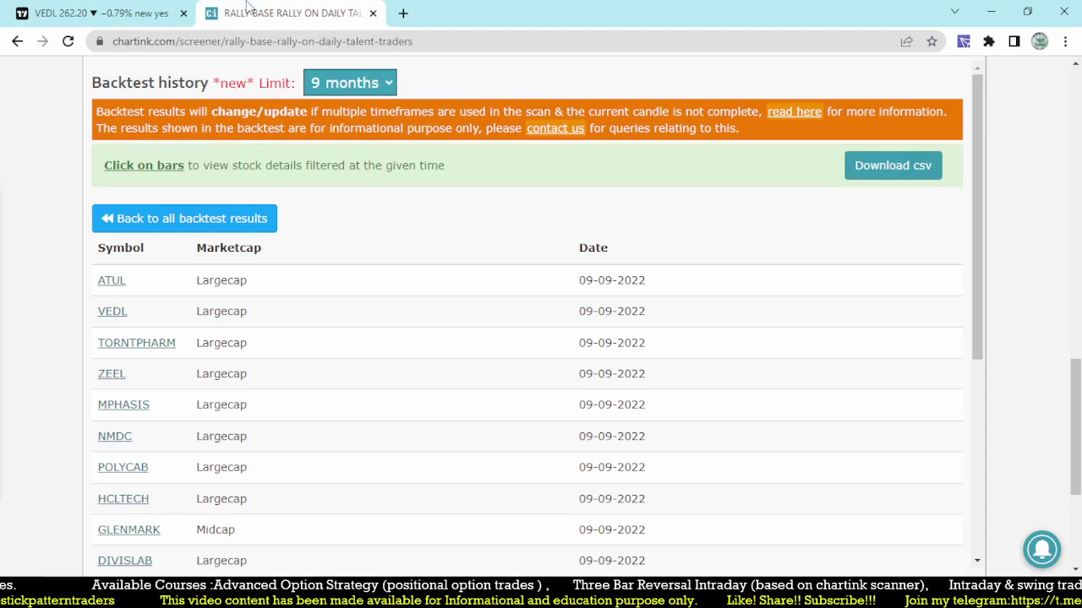
click(96, 8)
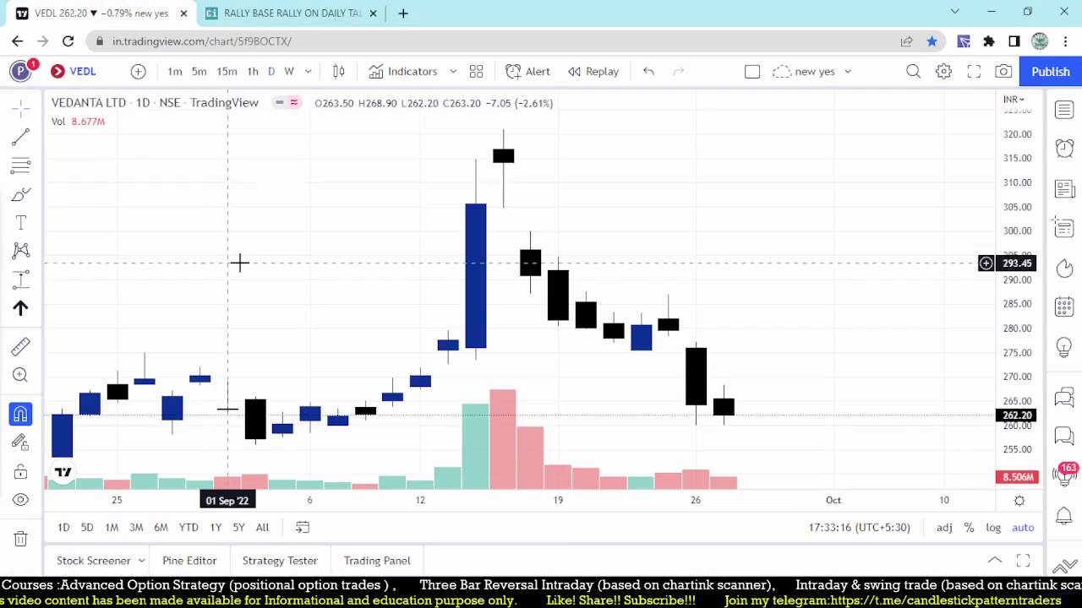
text(ZEE)
click(264, 254)
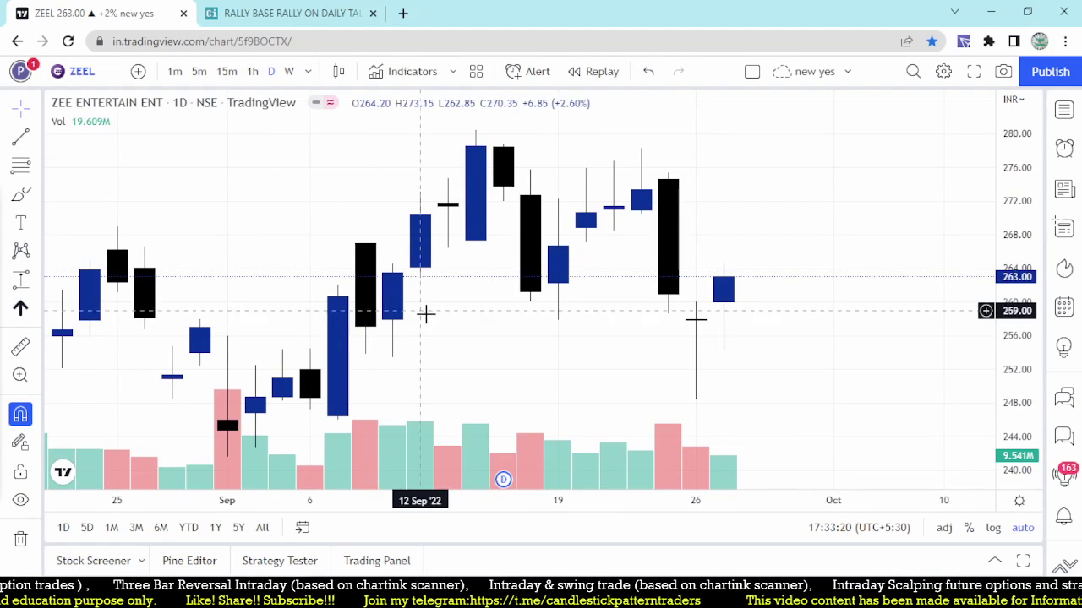
scroll(448, 318, down, 3)
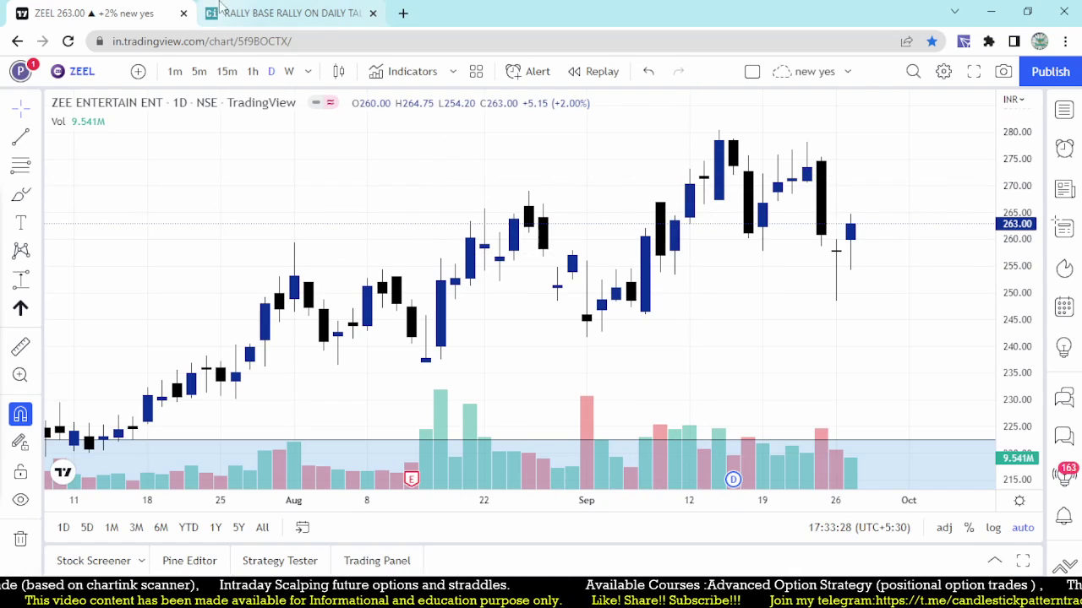
- Back in Chartink, change the comparison between the two high-low brackets to Less than
click(283, 12)
scroll(278, 273, up, 10)
scroll(278, 273, up, 2)
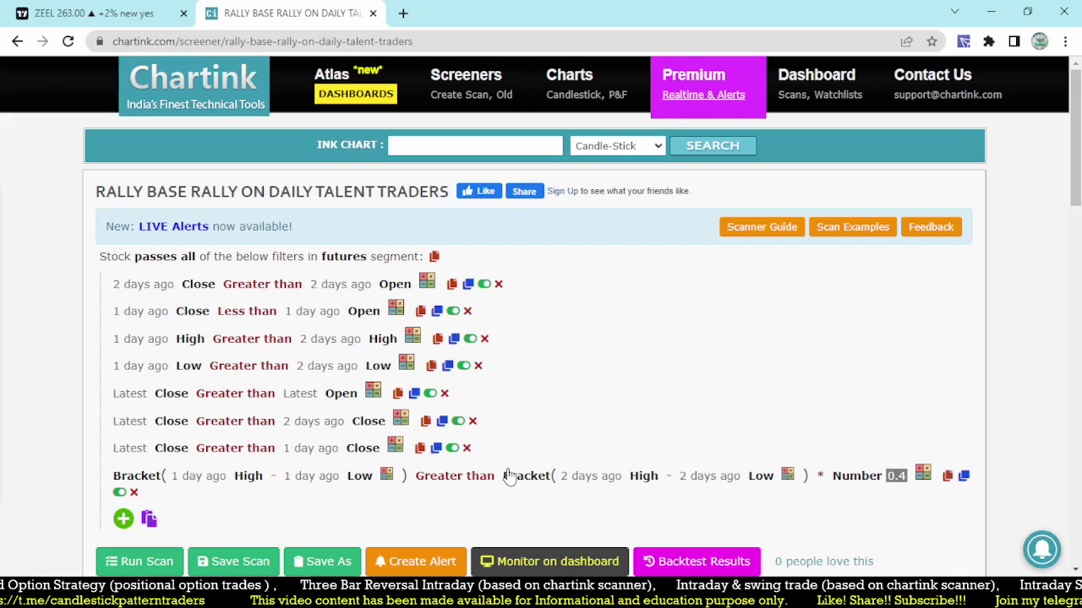
click(481, 479)
text(LES)
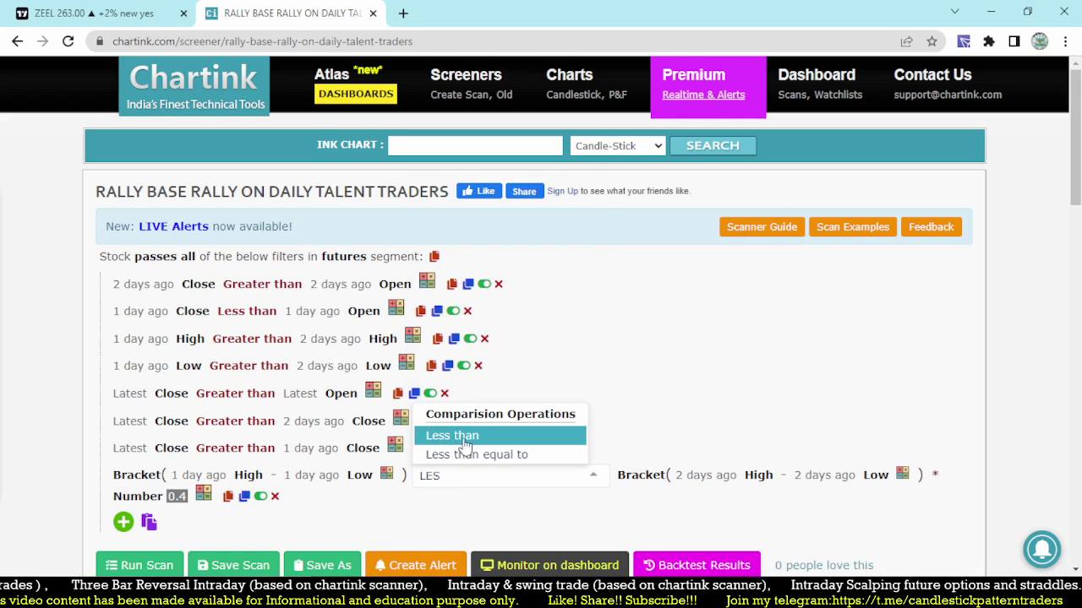
click(460, 437)
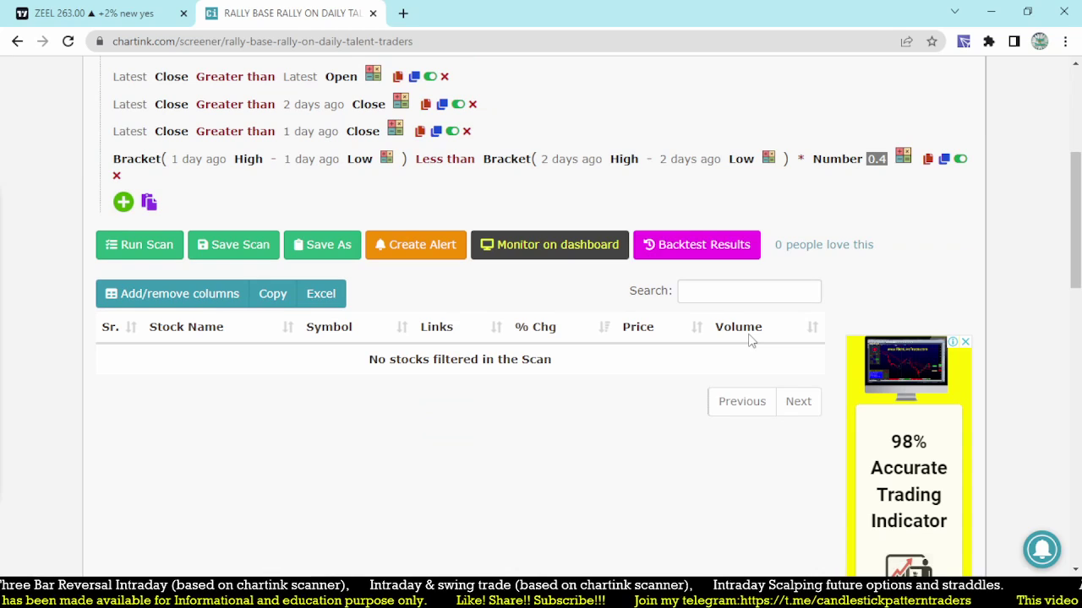
- Run the updated scan, refresh its backtest and return to all backtest results
click(169, 245)
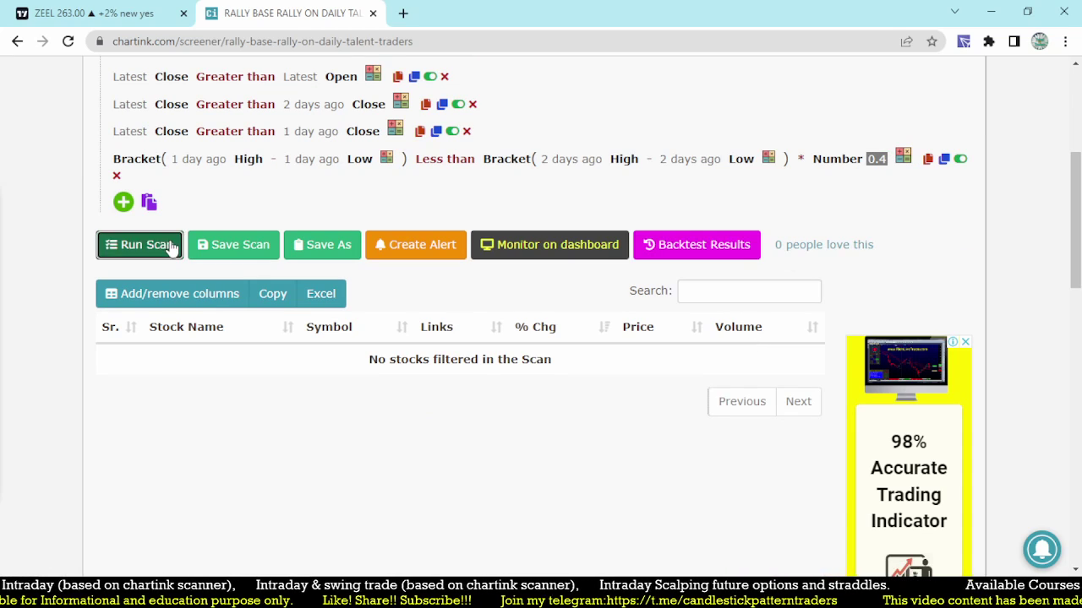
click(683, 248)
scroll(681, 253, down, 5)
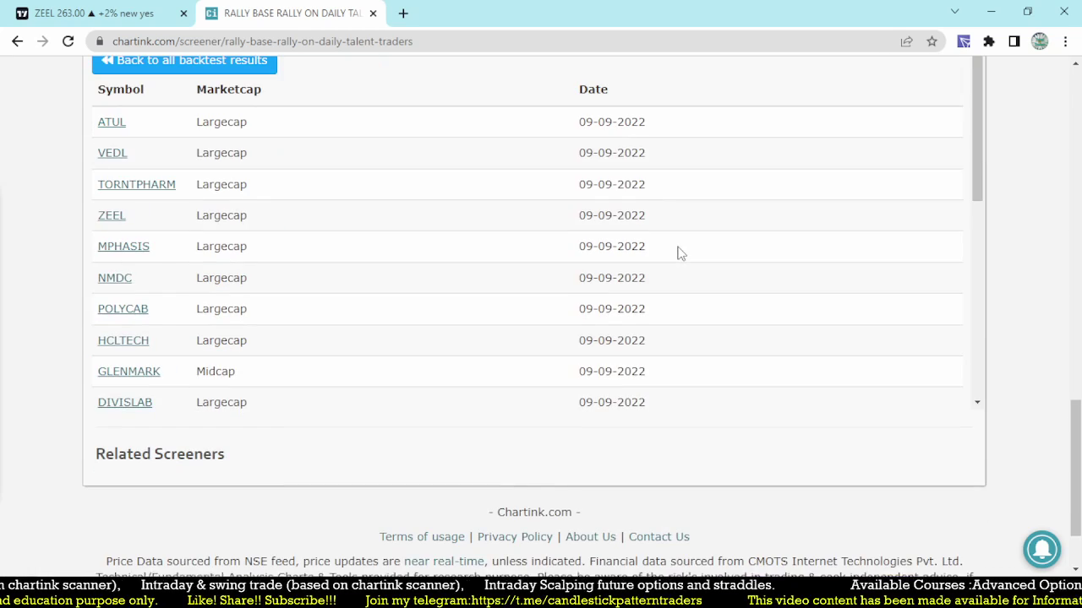
click(168, 75)
scroll(620, 411, up, 10)
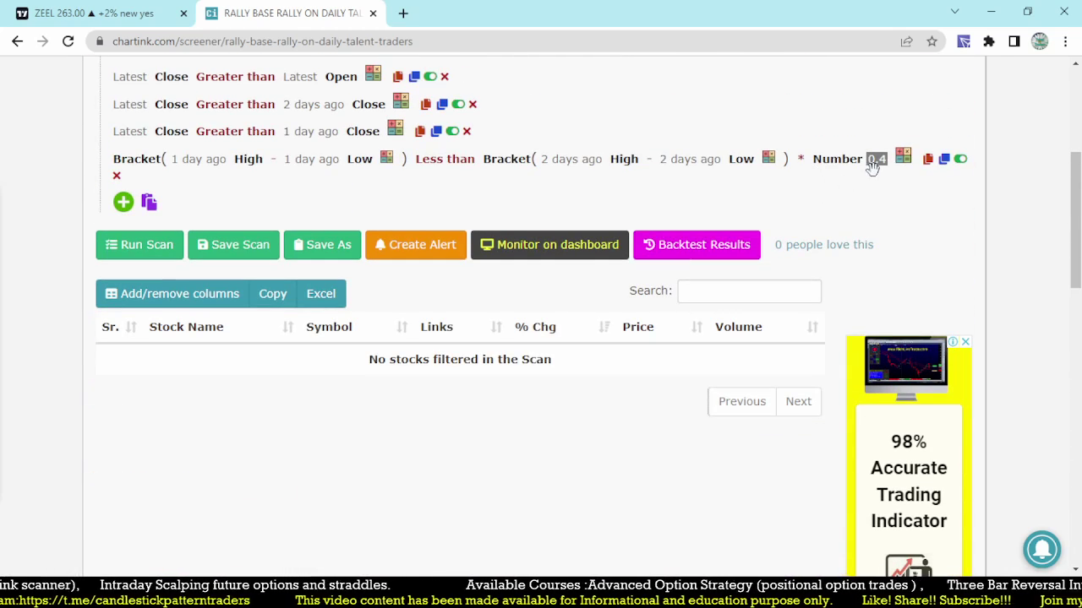
scroll(648, 266, down, 10)
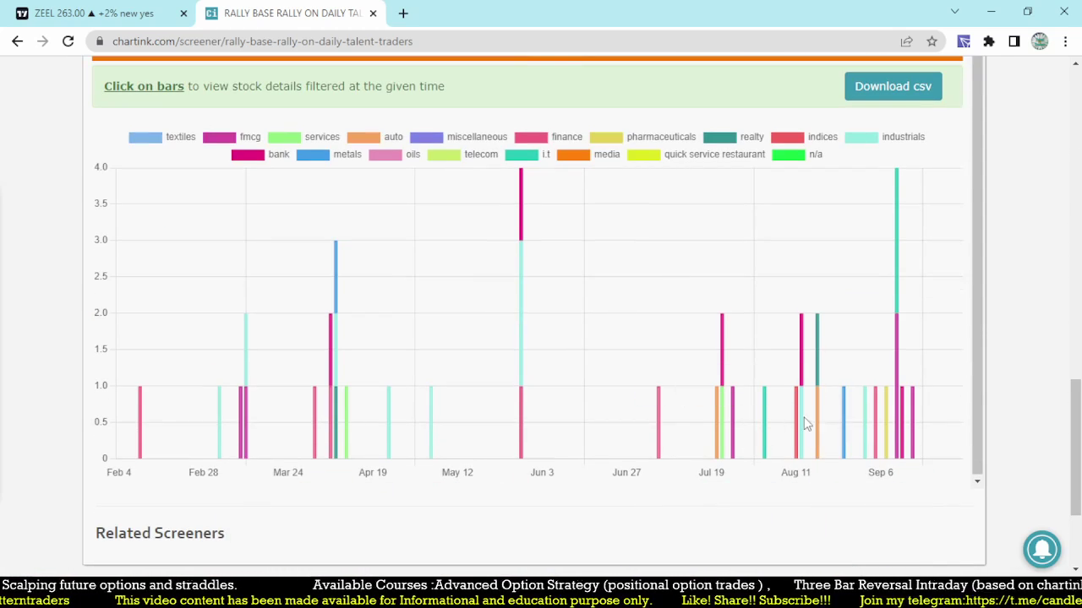
- List the stocks backtested on 12-08-2022 and open the NSE chart of TATACHEM in TradingView
mouse_move(804, 426)
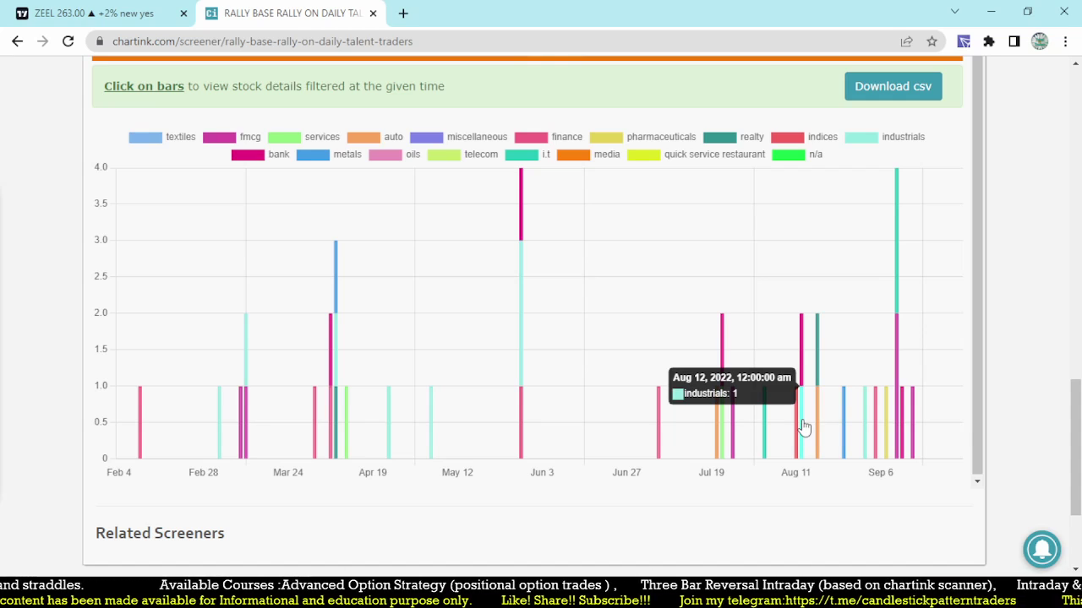
click(803, 426)
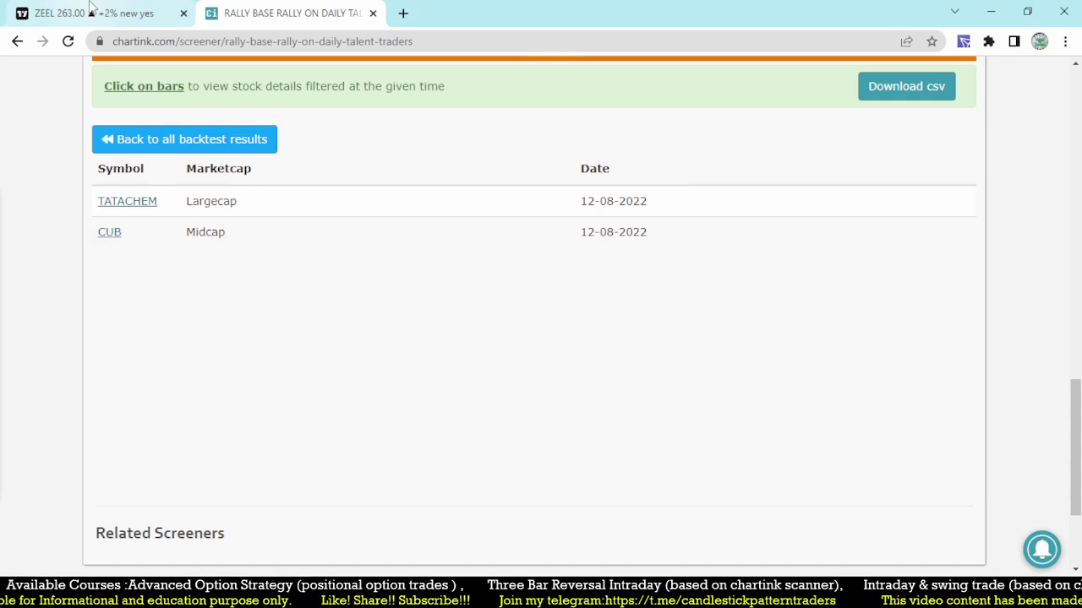
click(90, 12)
text(TATCH)
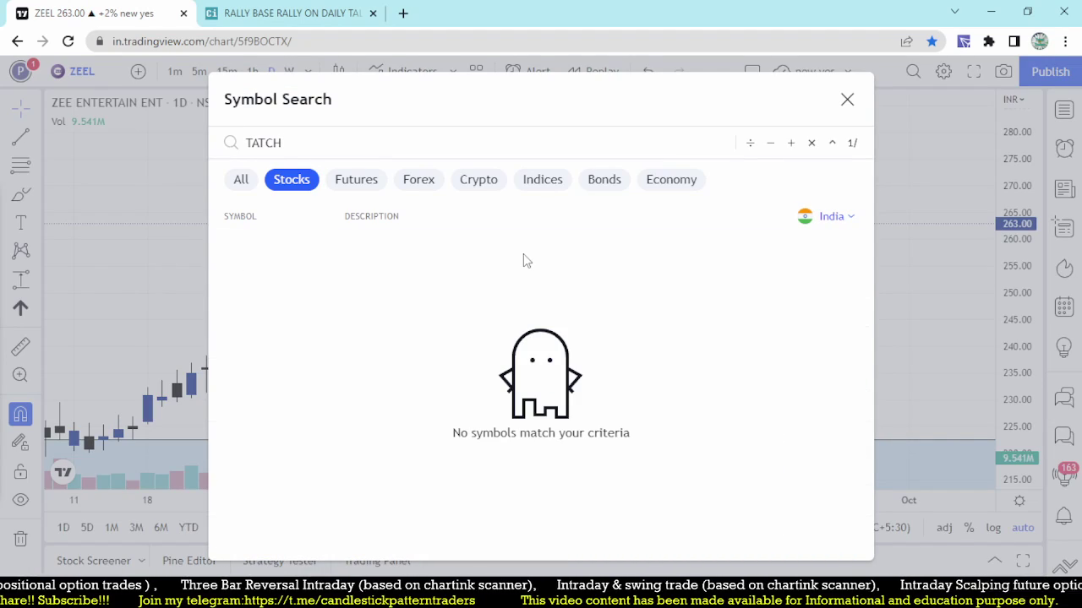
key(BackSpace)
key(BackSpace)
text(ACH)
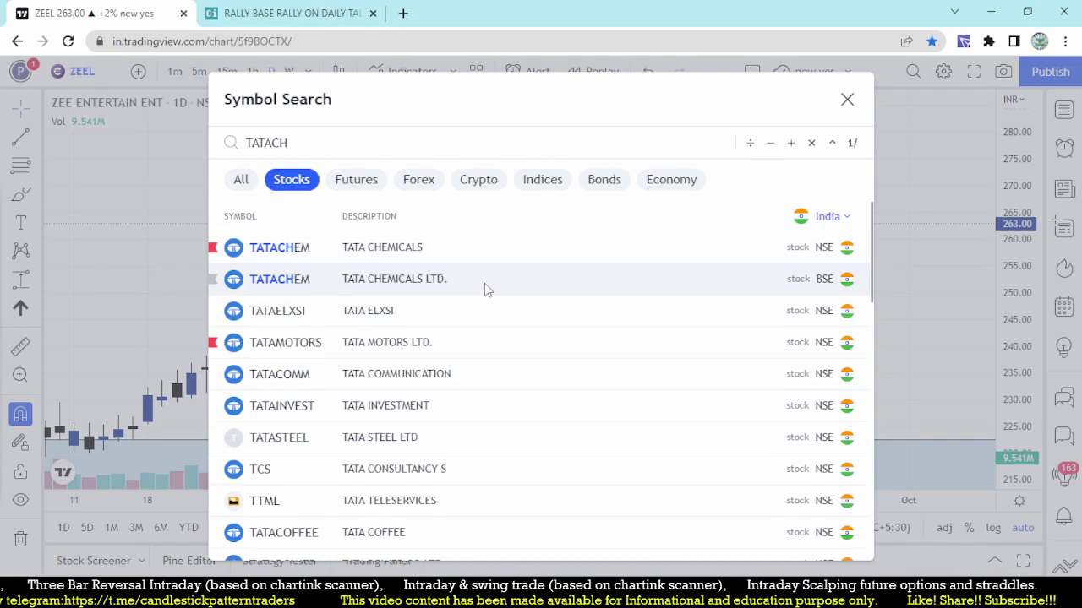
key(Return)
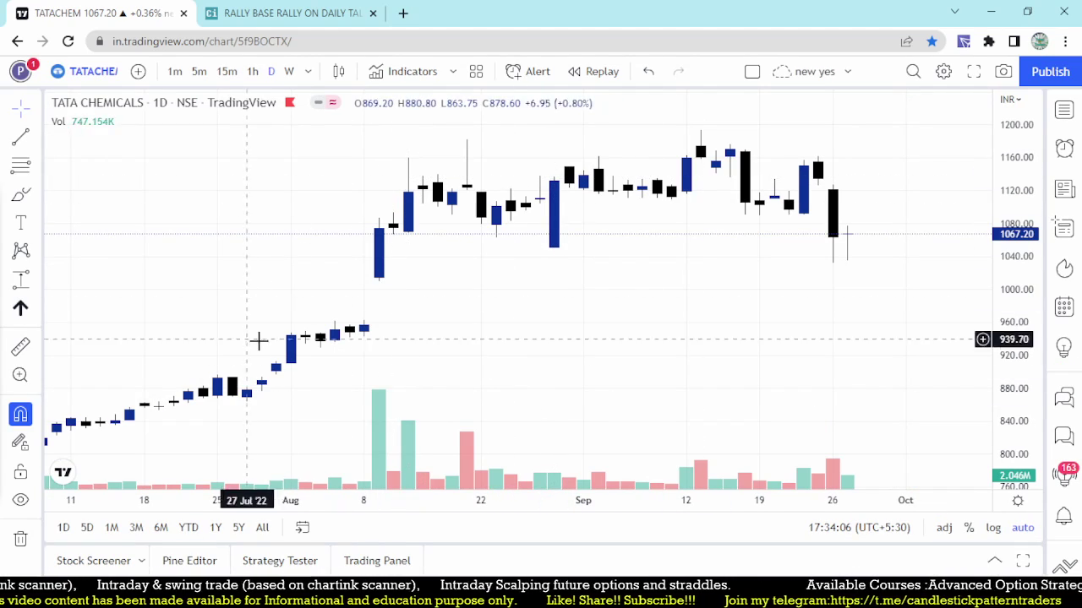
- Mark the 11 August 2022 base candle on the TATACHEM chart with a Price Range from its low 1066.60 to its high 1093.65
scroll(314, 164, down, 1)
drag(313, 164, 221, 286)
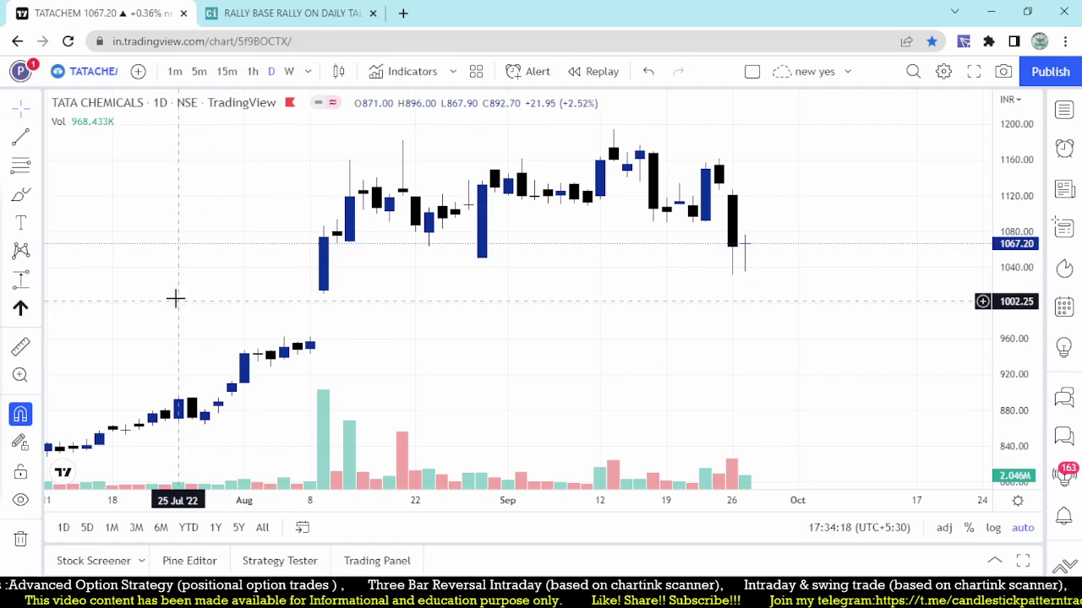
scroll(186, 288, up, 2)
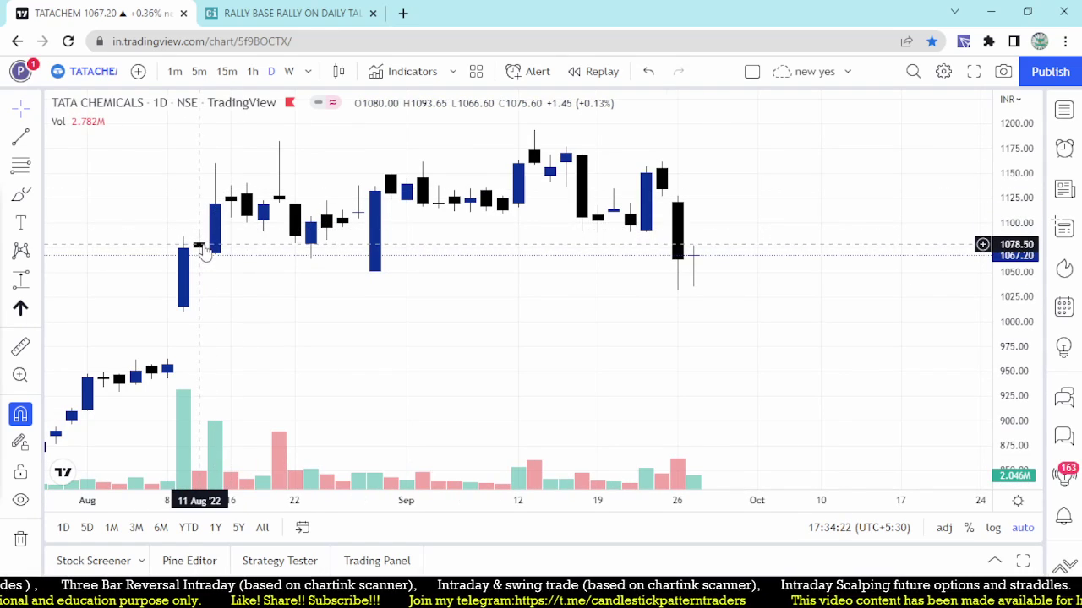
click(37, 281)
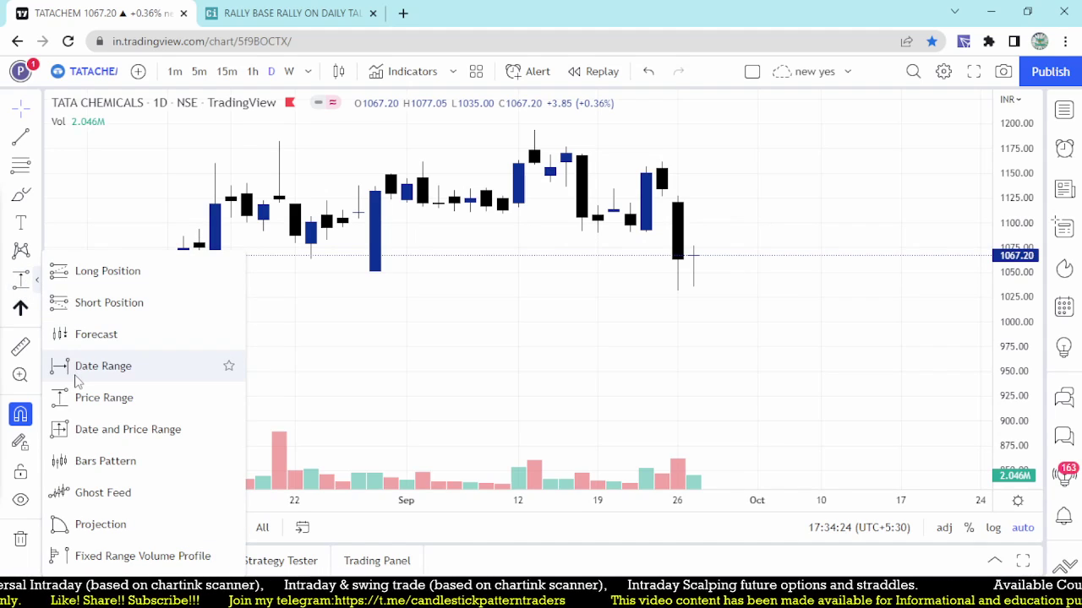
click(72, 404)
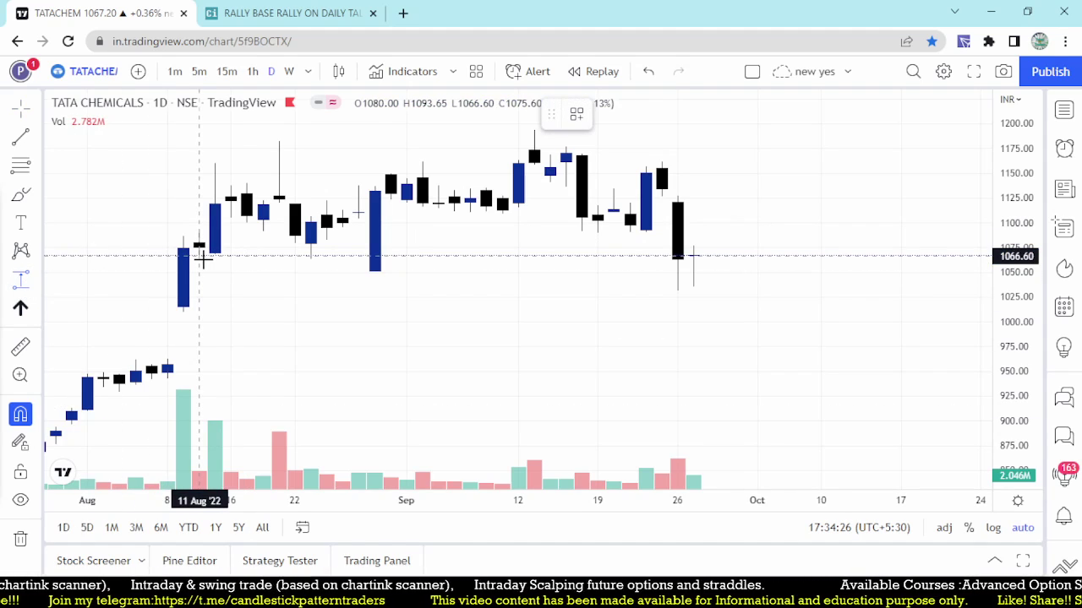
click(199, 255)
click(199, 229)
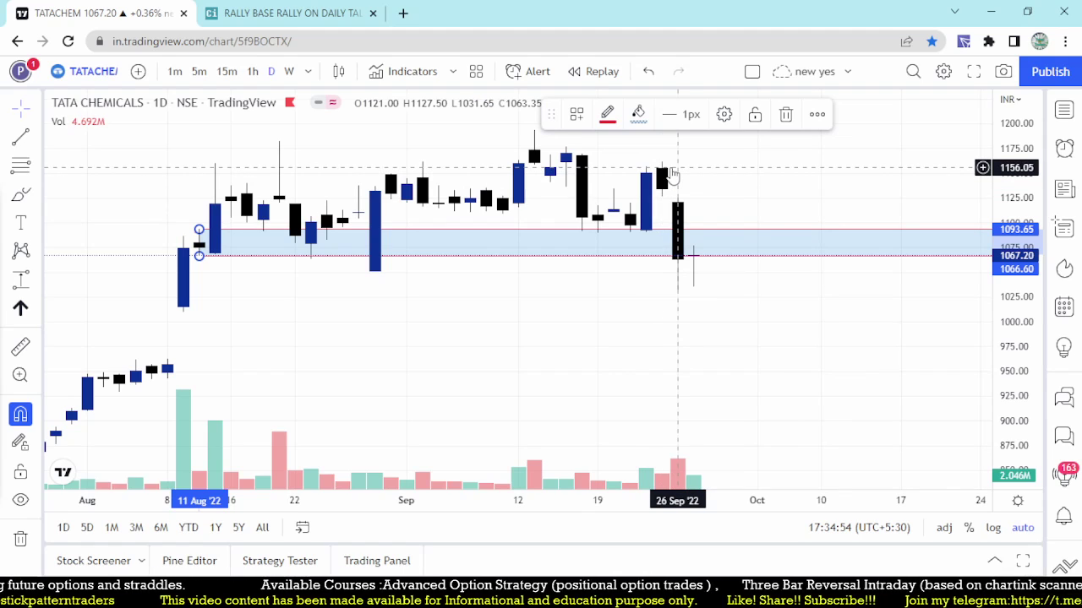
scroll(403, 295, down, 2)
scroll(403, 295, up, 1)
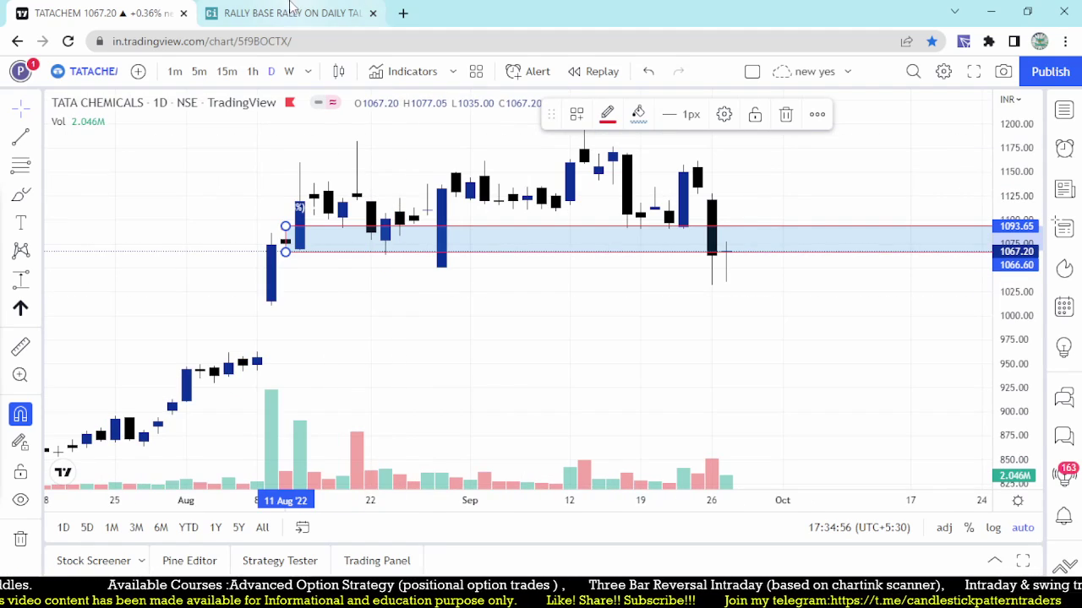
- Recheck the 12-08-2022 backtest list, then open CUB's NSE chart in TradingView and examine its candles around that date
click(288, 10)
click(93, 13)
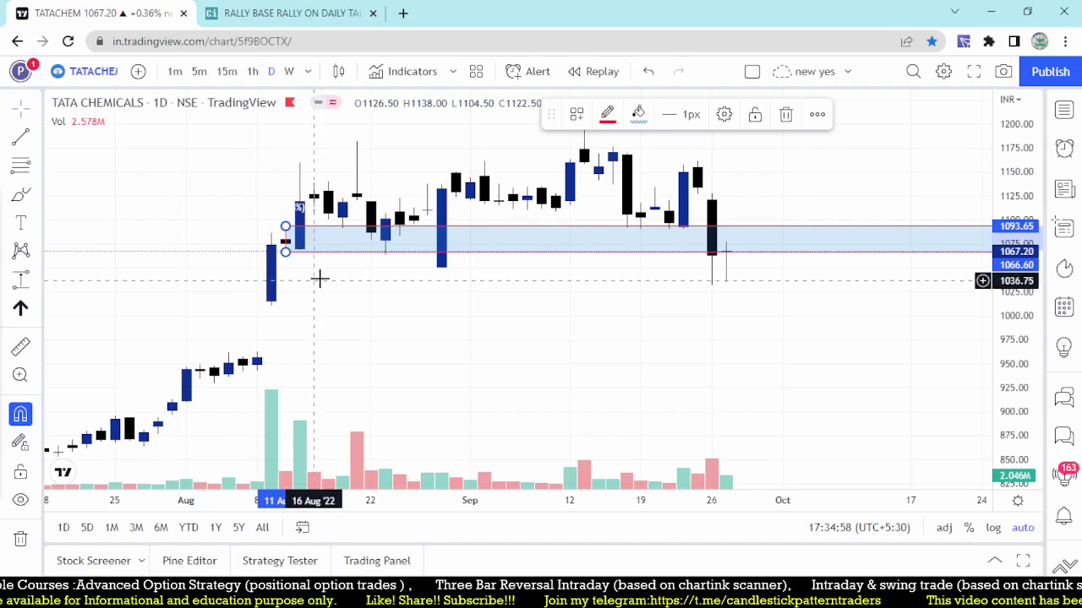
text(cub)
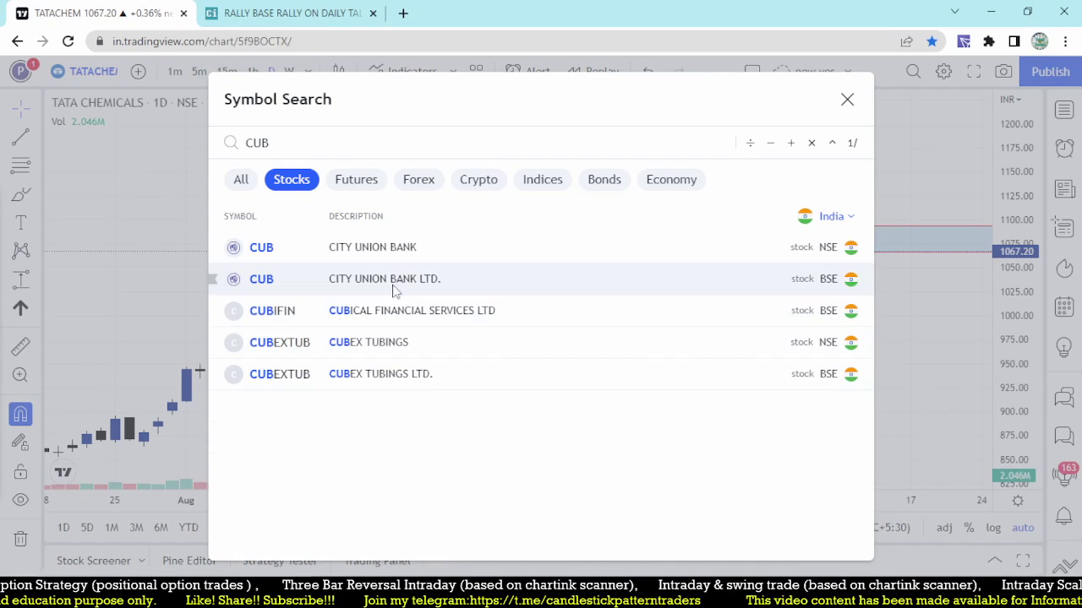
click(411, 253)
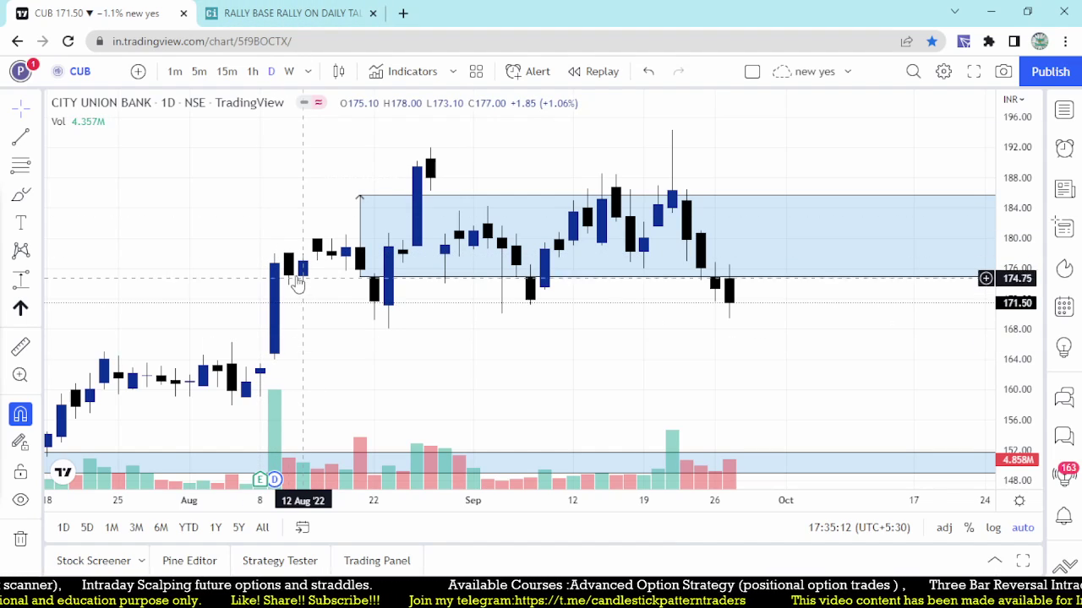
- Back in Chartink, change the last latest-close filter to compare against the 1 day ago High
click(287, 10)
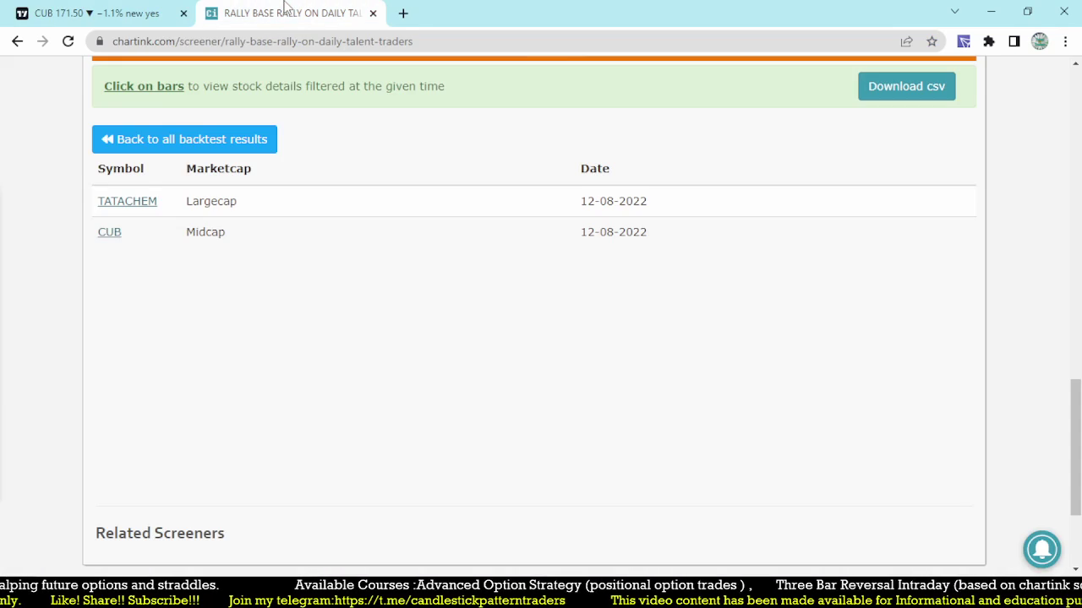
scroll(213, 166, up, 15)
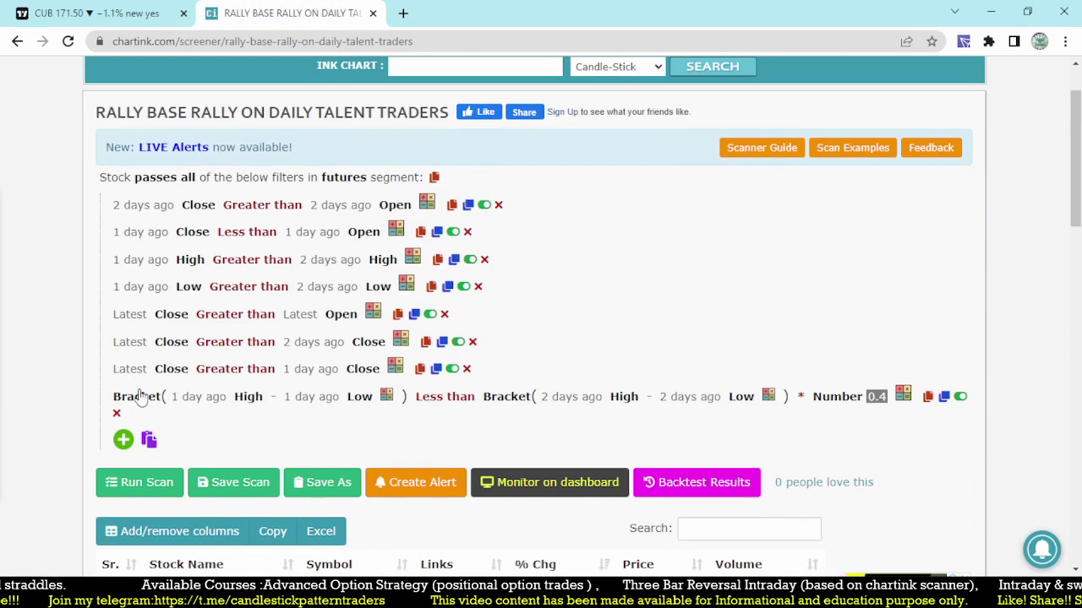
click(361, 369)
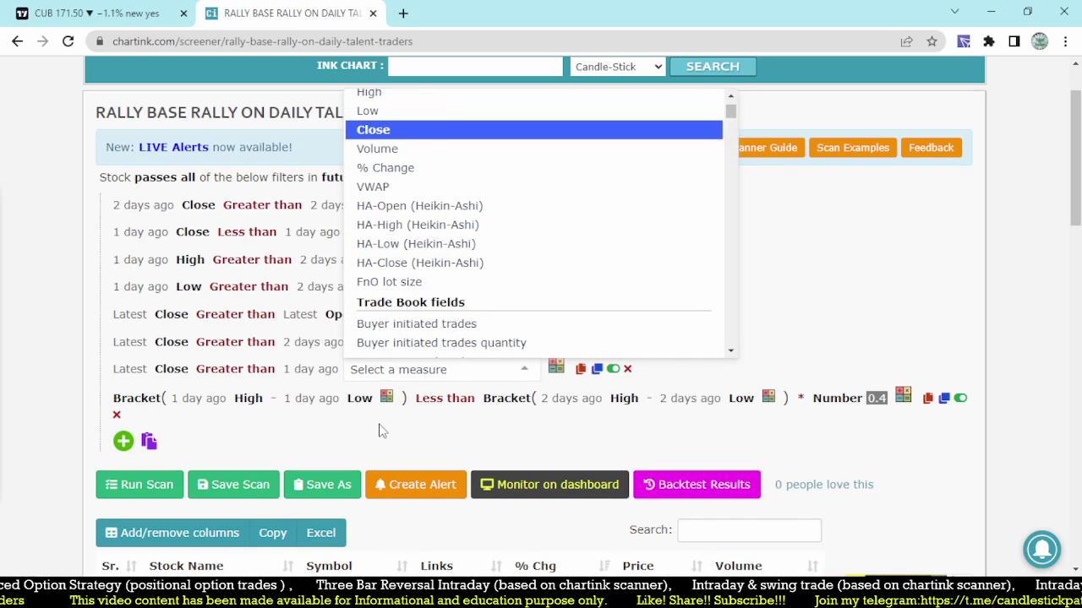
text(HIGH)
click(414, 285)
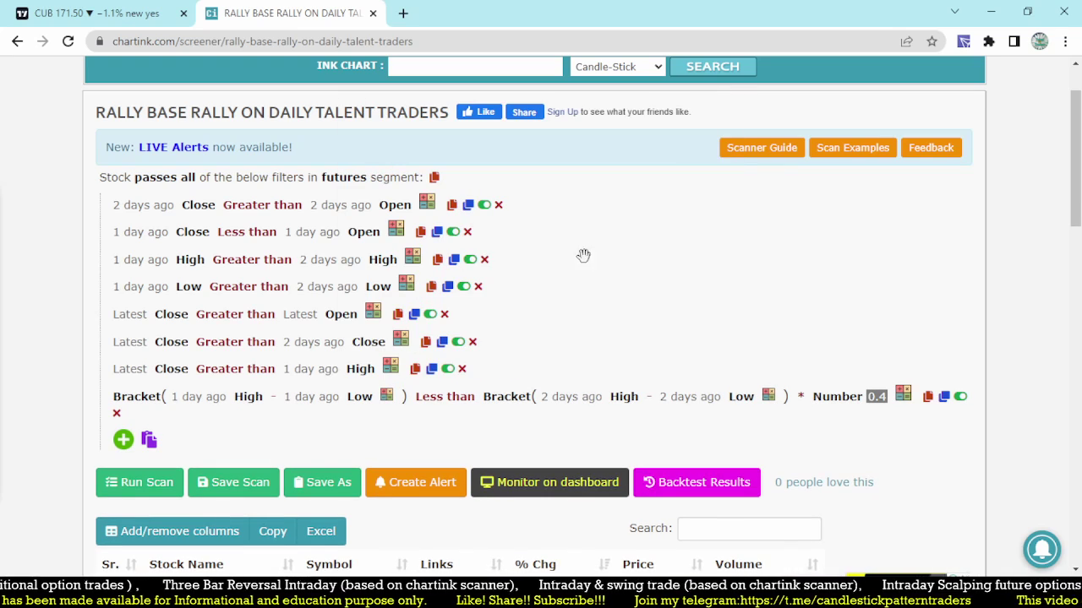
- Run the updated scan, return to all backtest results and list the stocks backtested on 02-08-2022
click(139, 483)
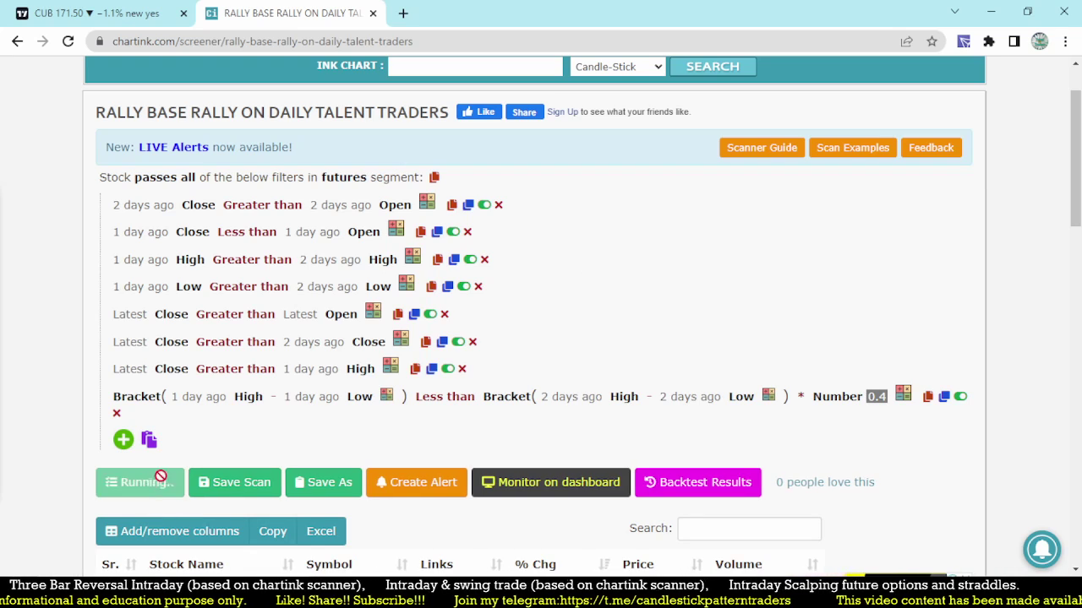
scroll(219, 253, down, 6)
scroll(219, 252, down, 10)
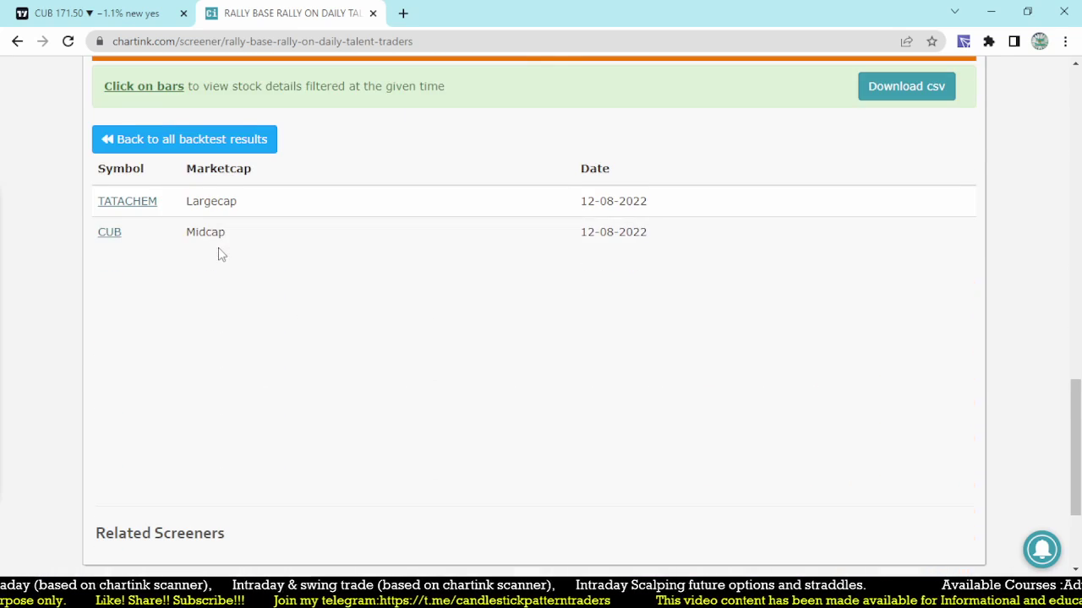
click(186, 139)
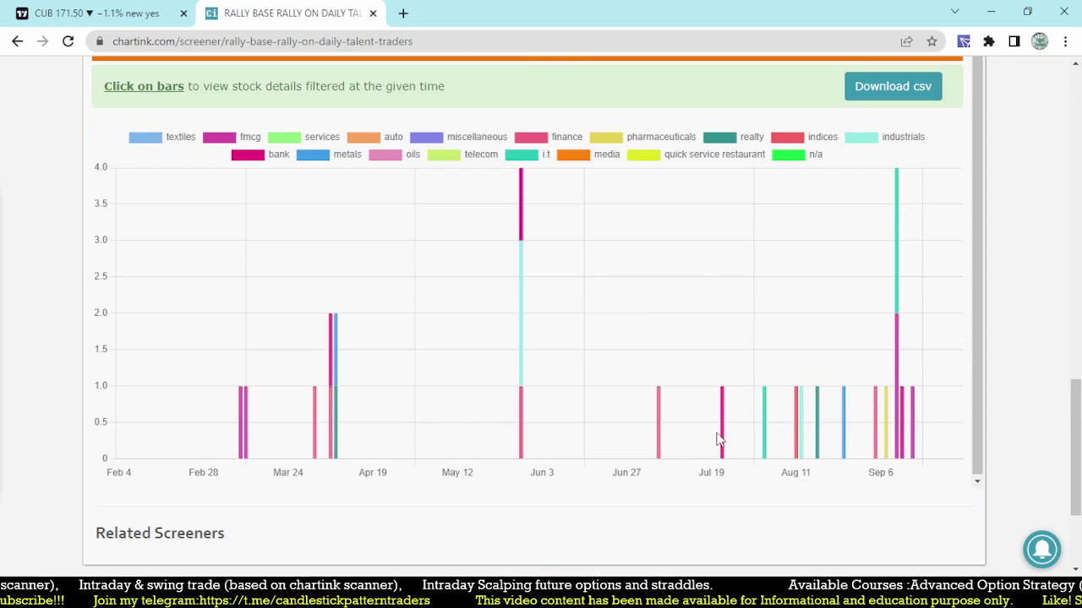
click(766, 416)
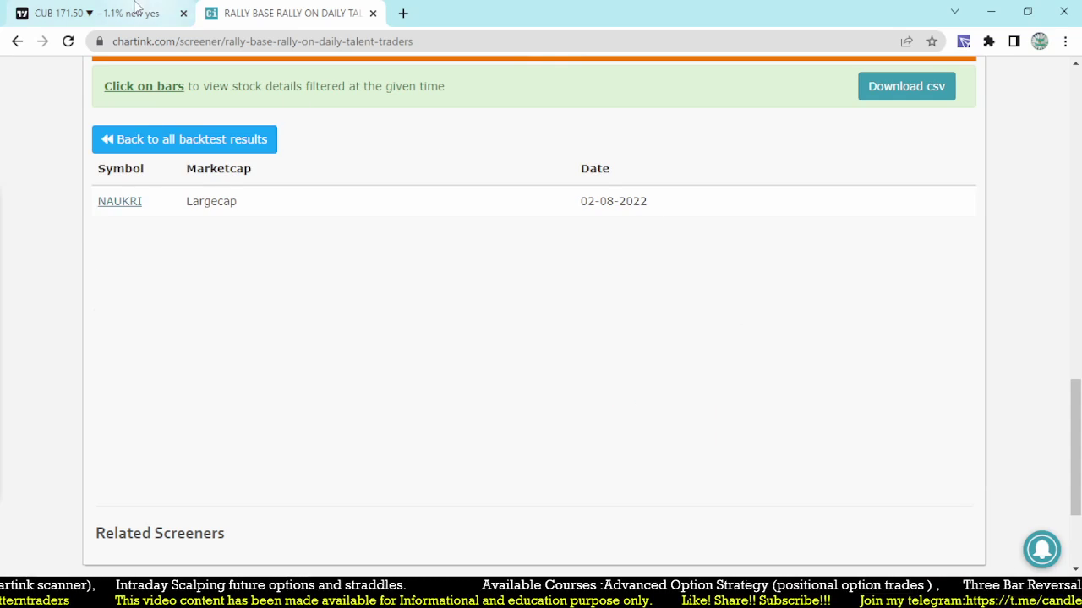
- Switch to TradingView and open the NSE chart of NAUKRI
click(97, 13)
text(NAUK)
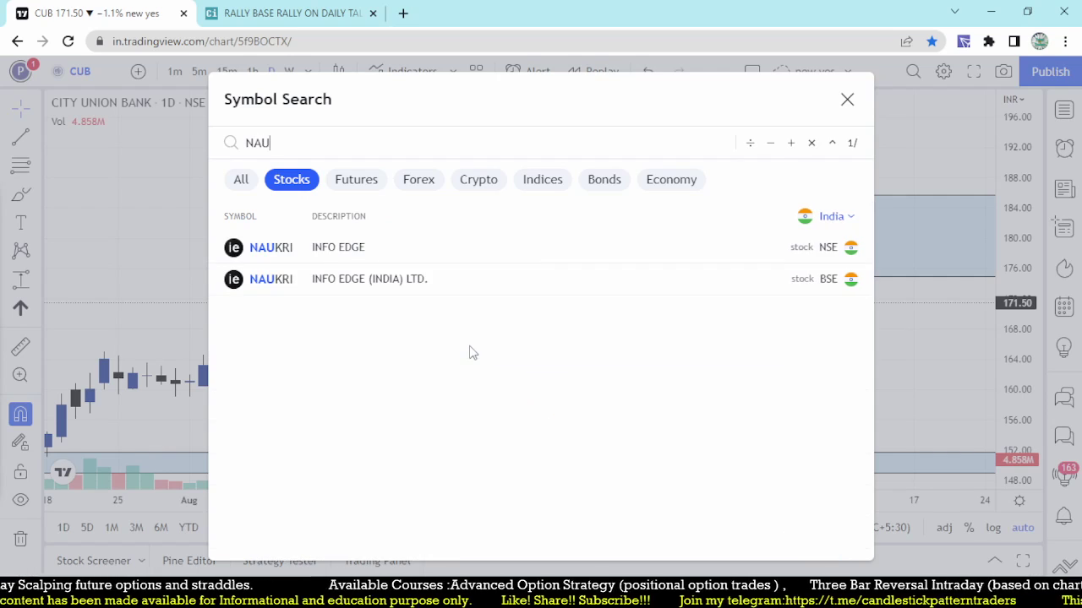
click(369, 245)
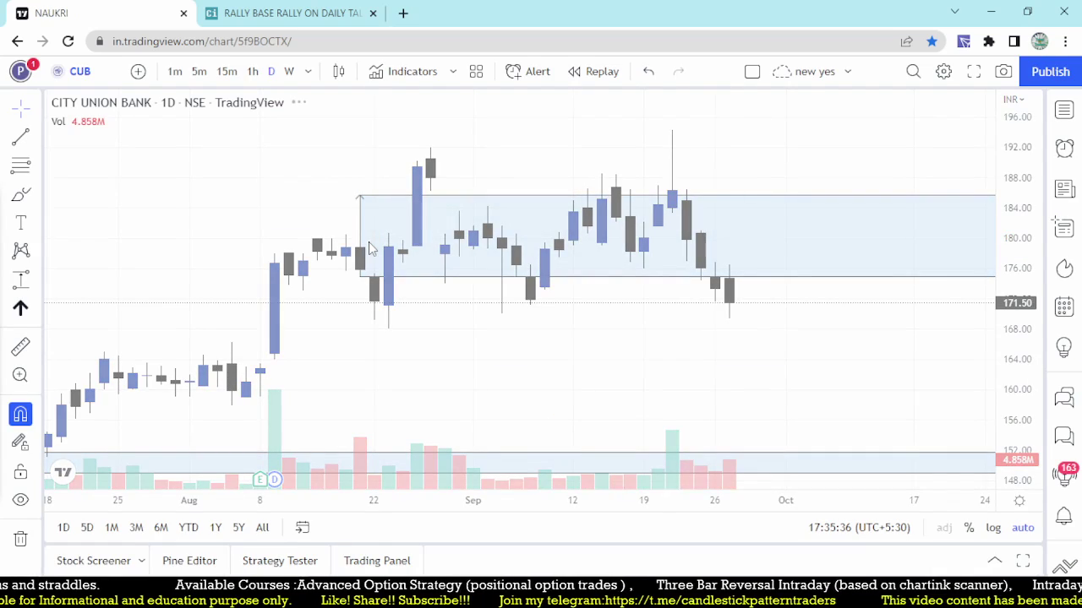
scroll(451, 301, down, 2)
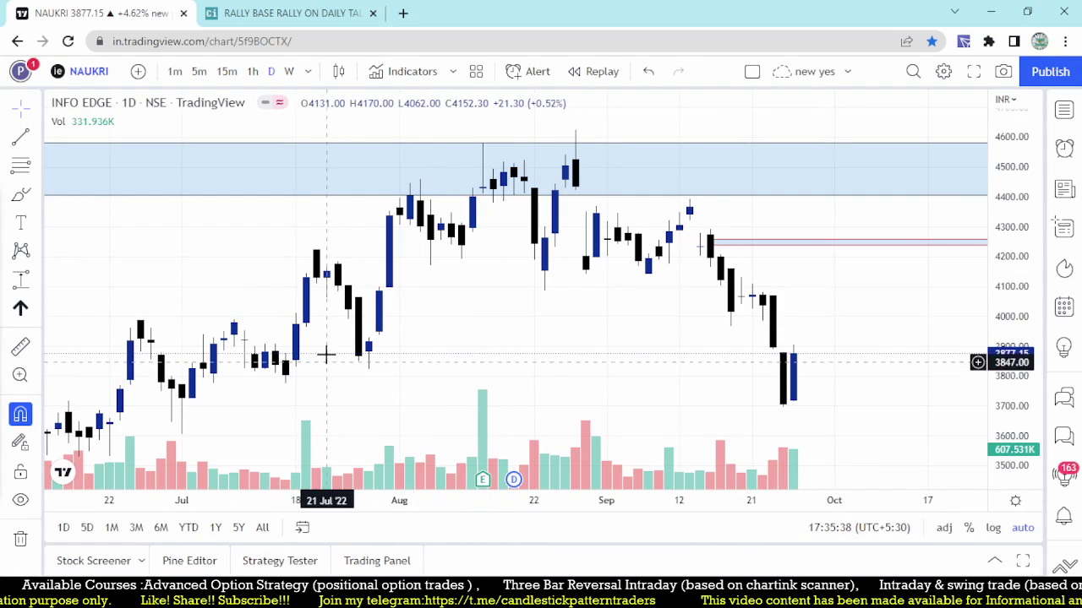
- Recheck NAUKRI's backtest date in Chartink, then examine its TradingView candles around 2 August 2022 and the pullback that follows
click(313, 13)
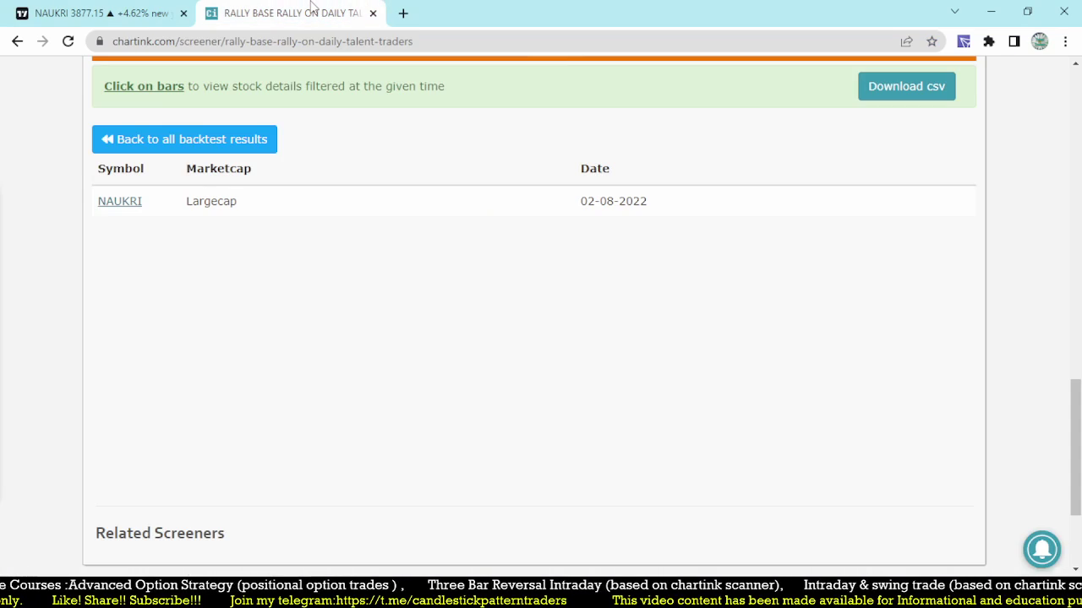
click(125, 8)
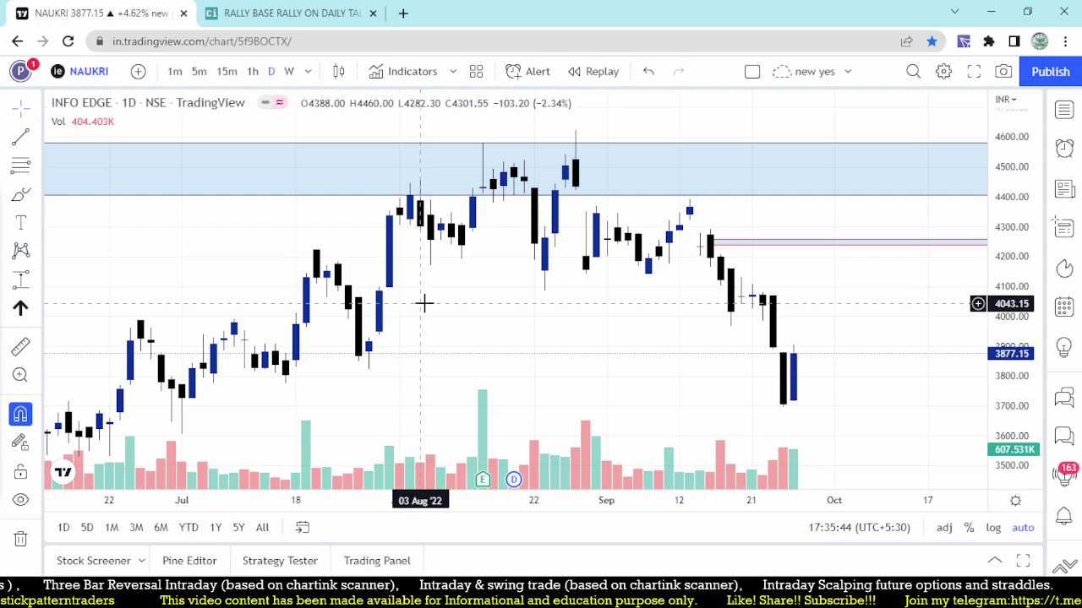
scroll(374, 333, up, 3)
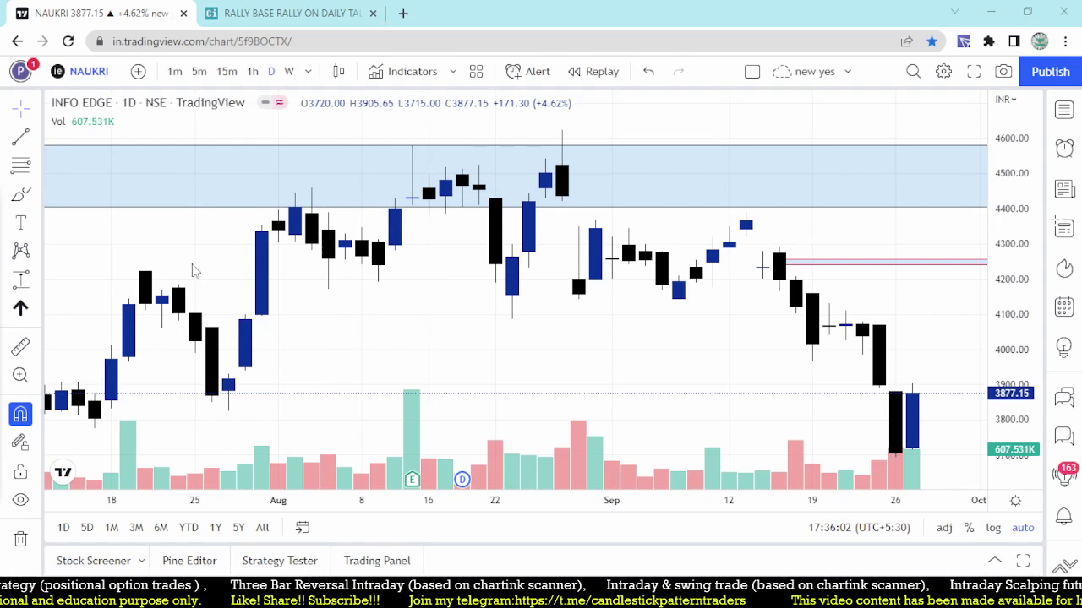
drag(245, 185, 618, 325)
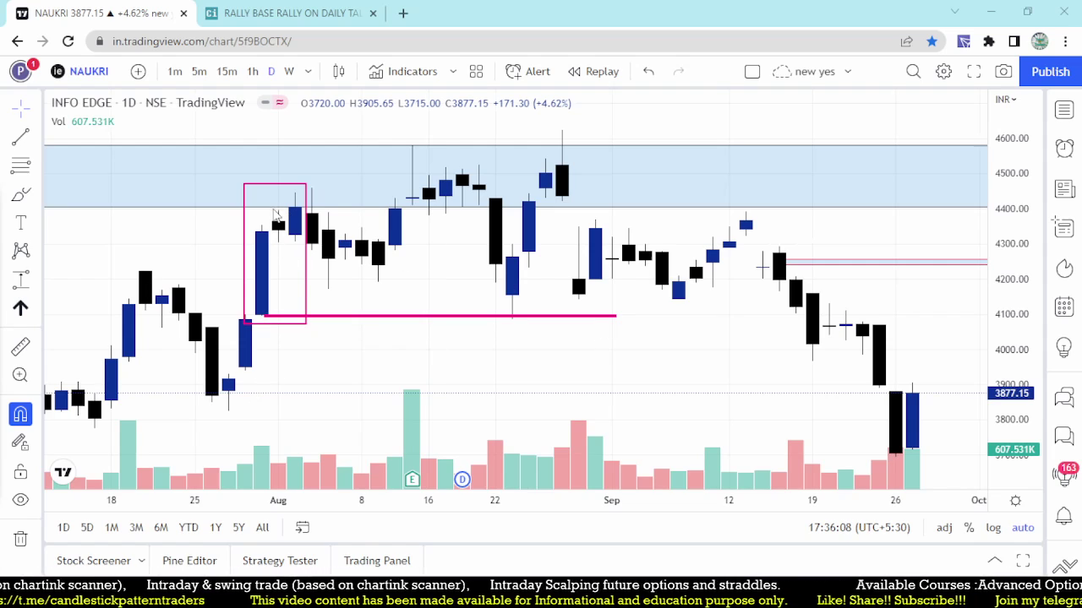
drag(276, 208, 439, 218)
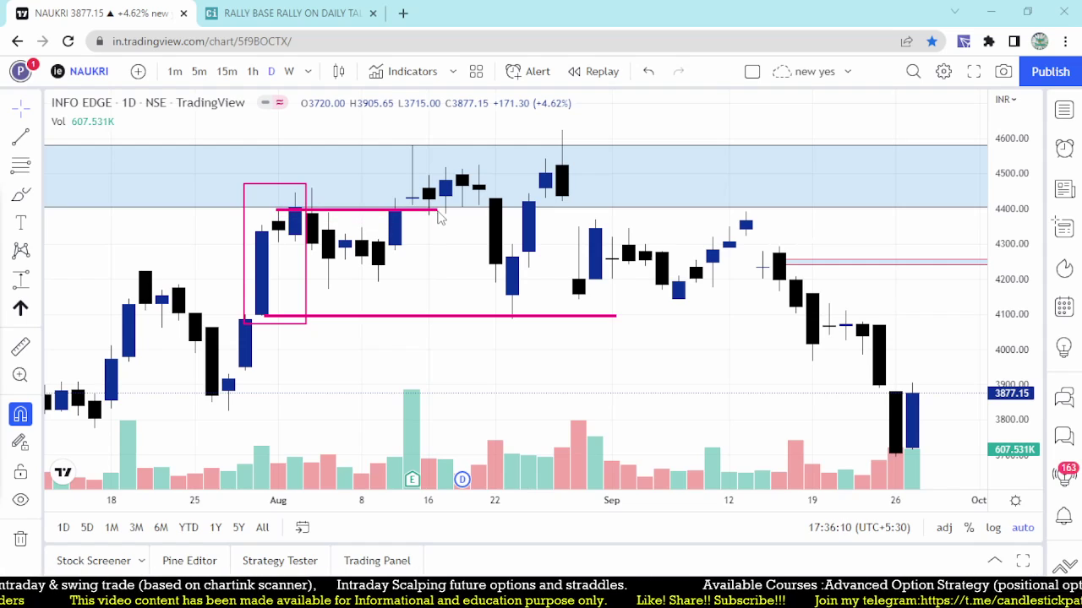
drag(382, 247, 454, 251)
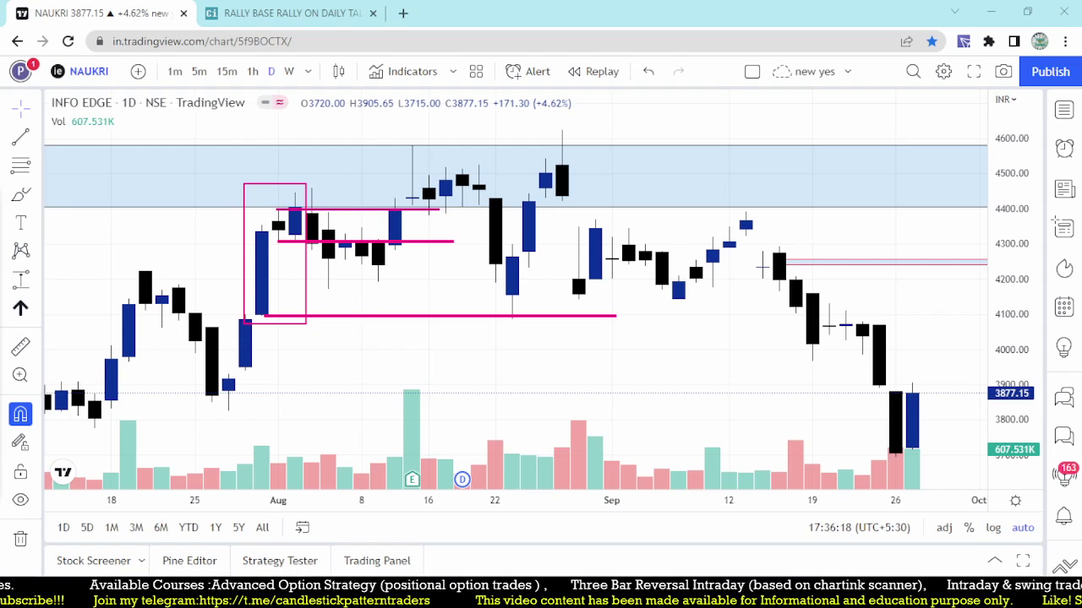
key(Delete)
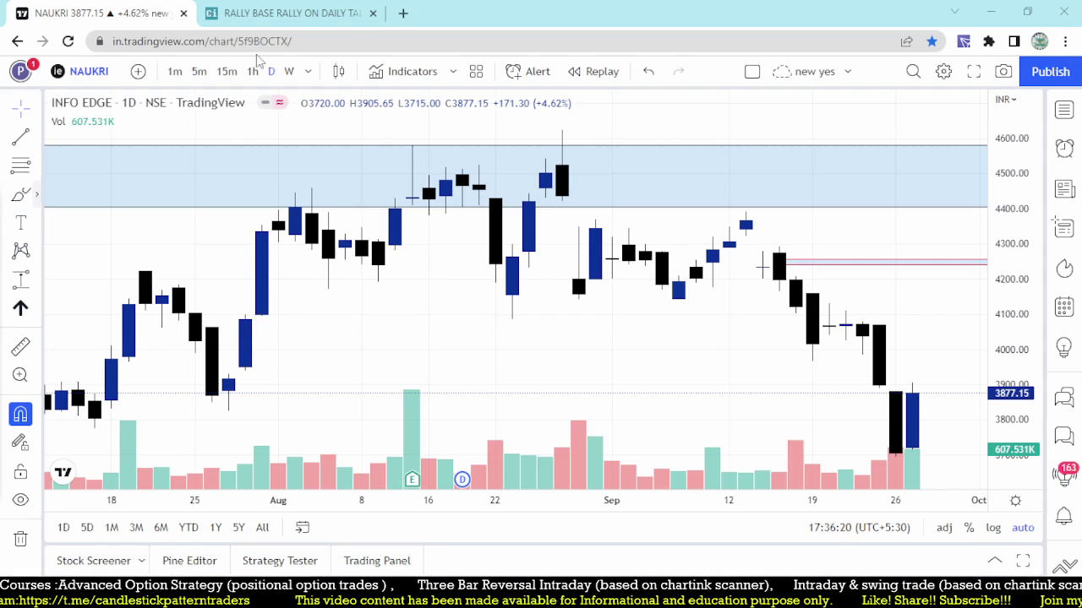
- Back in Chartink, set the candle-range filter's multiplier to 0.5, then rerun the scan and its backtest
click(288, 13)
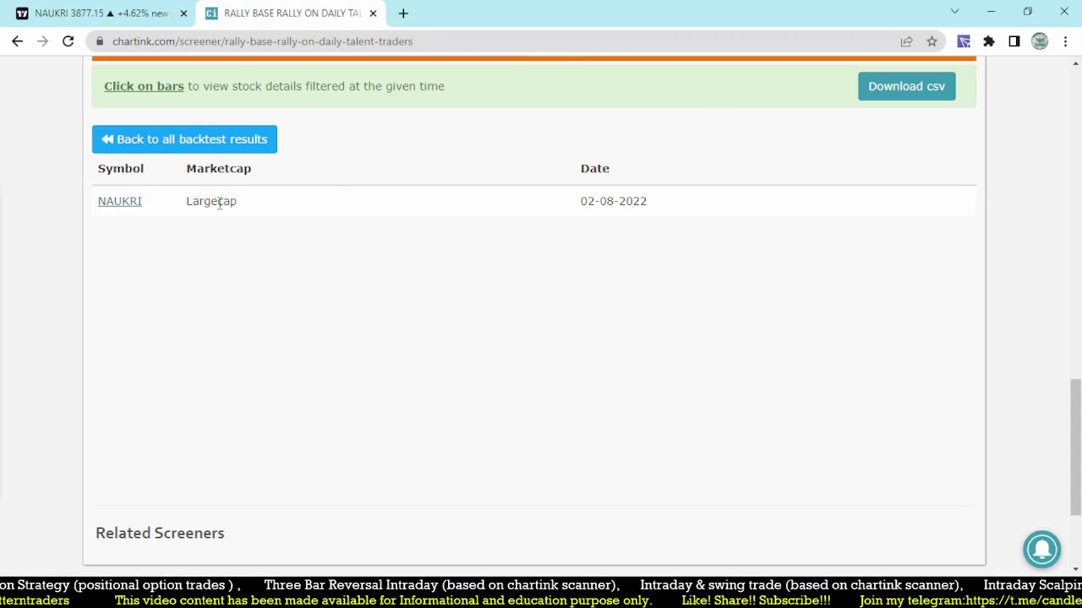
click(195, 140)
scroll(888, 366, up, 10)
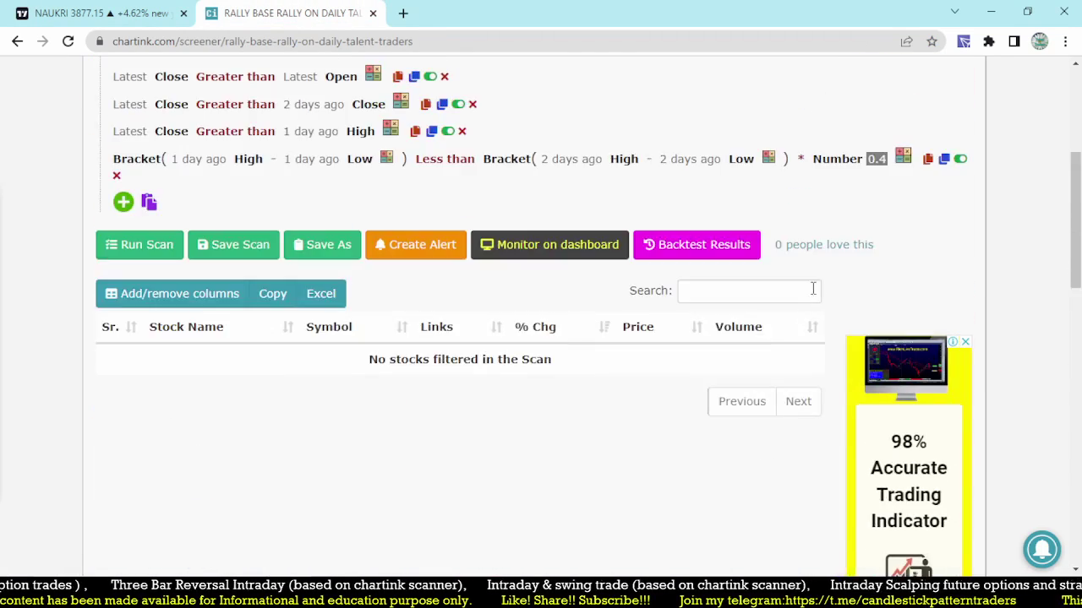
click(862, 161)
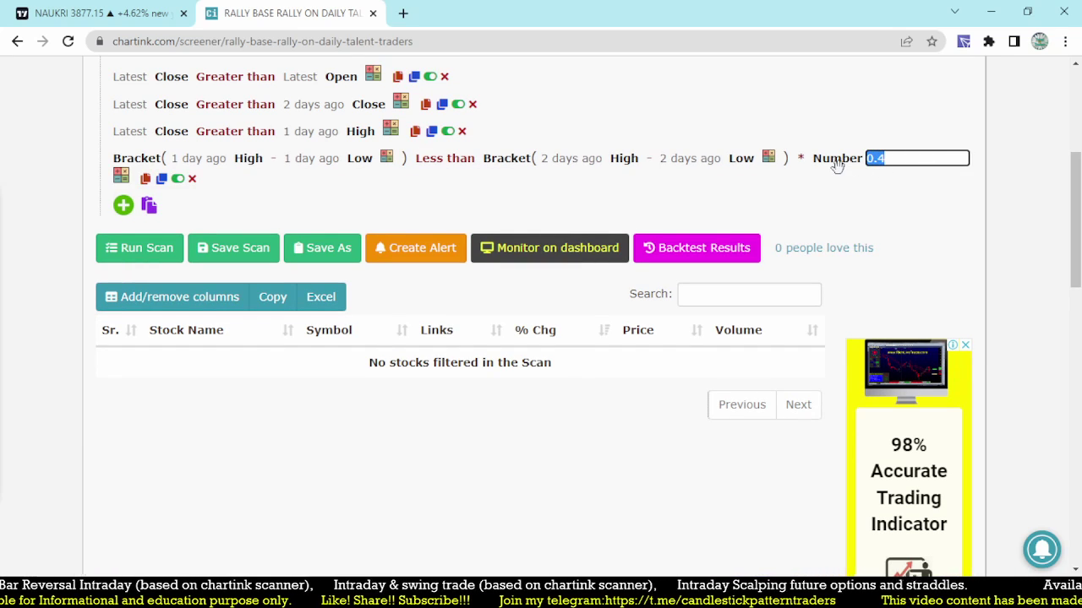
click(97, 254)
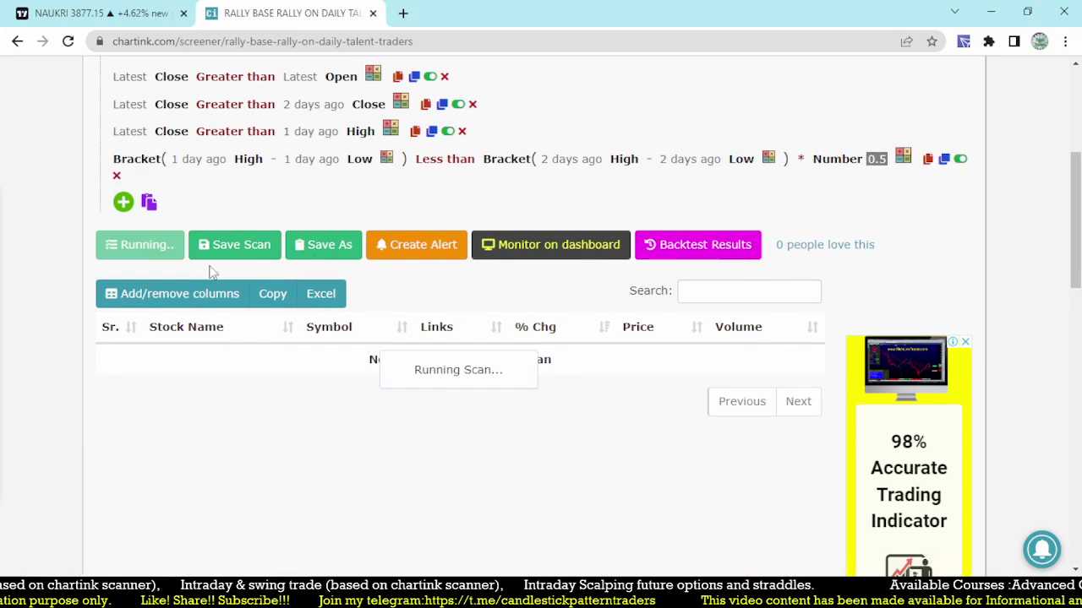
click(640, 253)
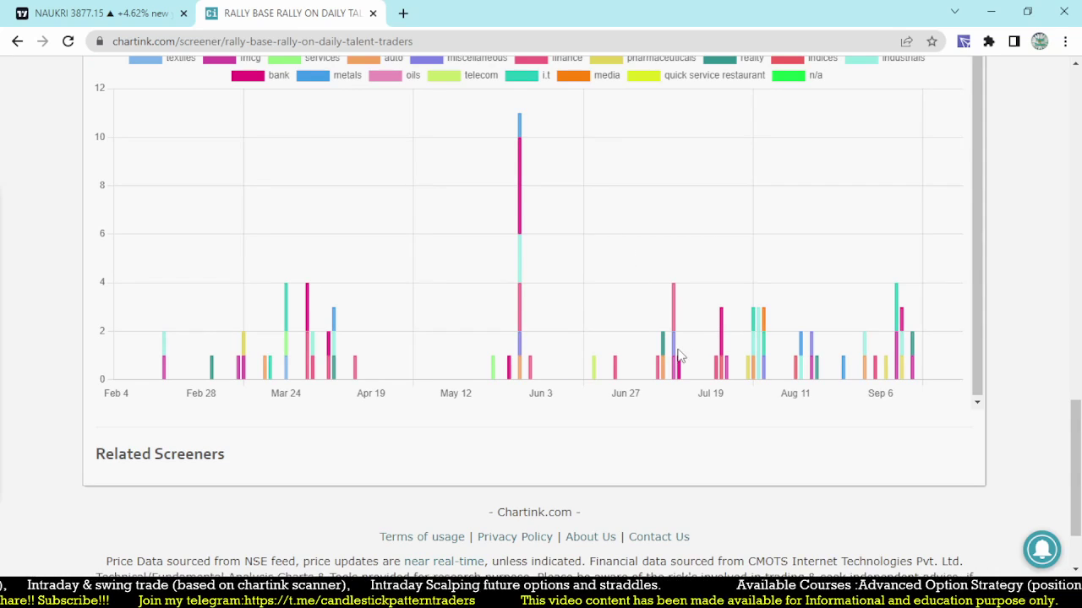
- List the stocks backtested on 08-07-2022 and open the NSE chart of IRCTC in TradingView
click(676, 358)
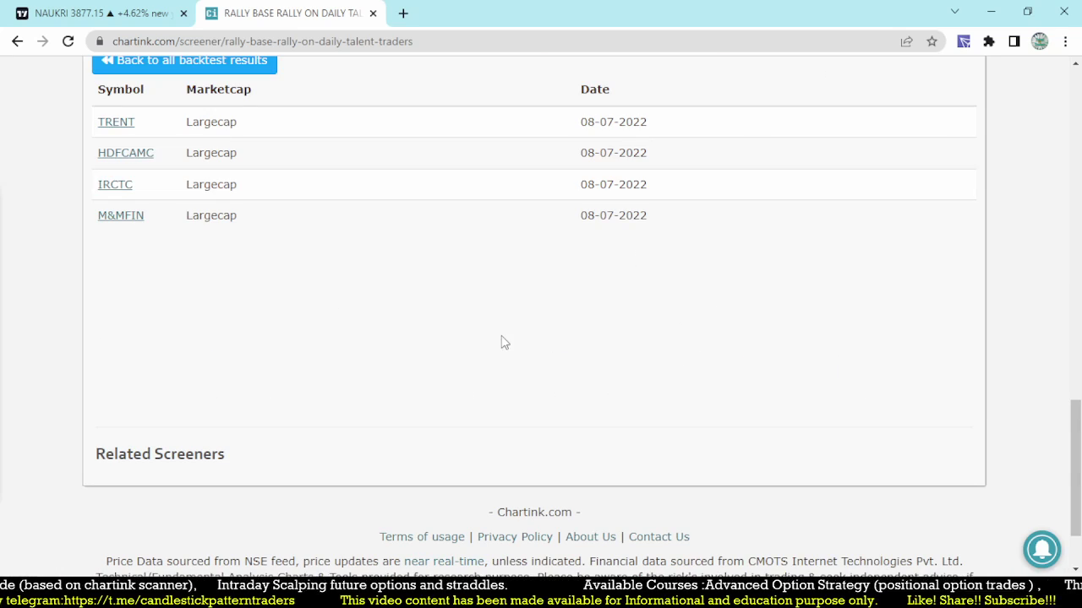
click(75, 15)
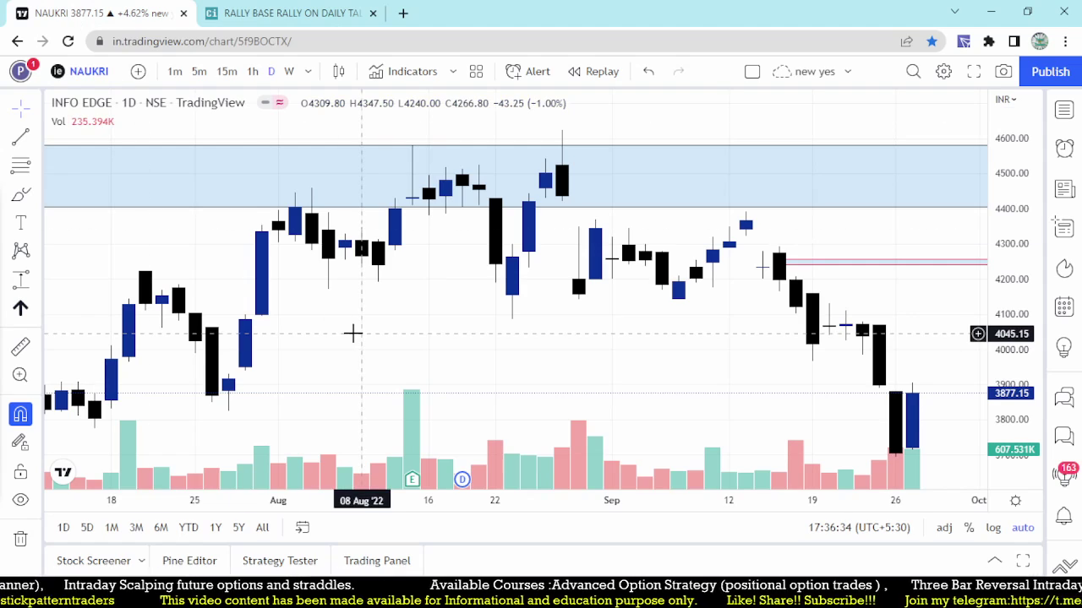
text(IRCTC)
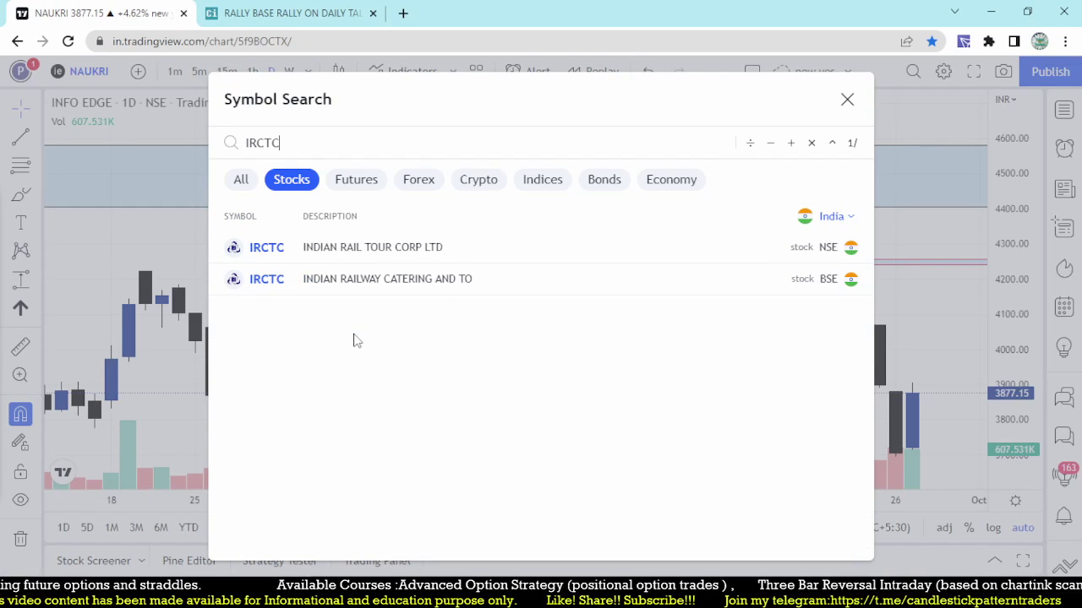
click(371, 247)
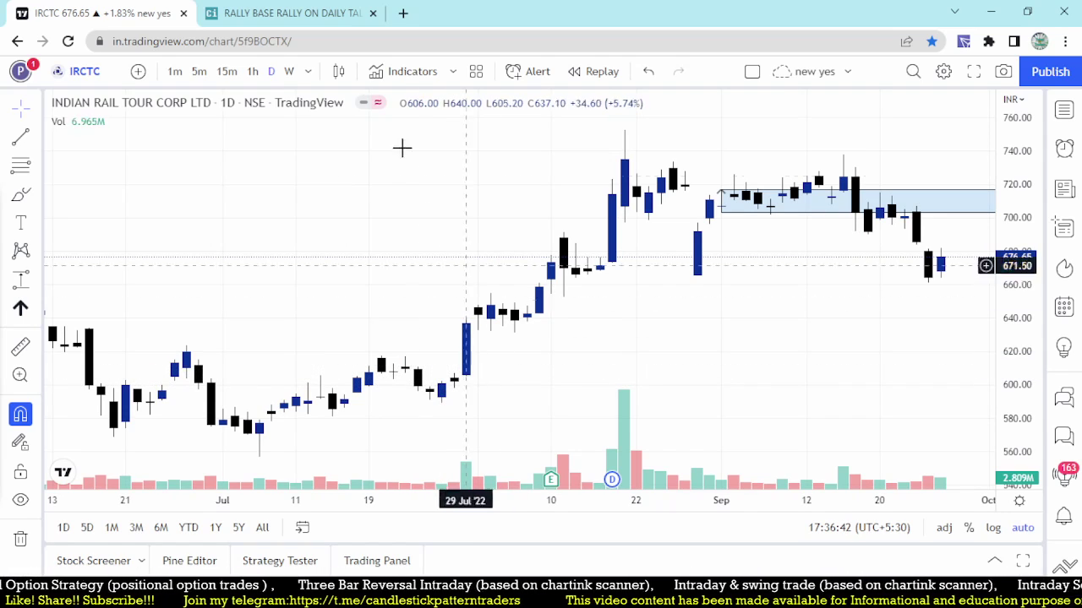
- Recheck IRCTC's backtest date, then examine its candles around 8 July 2022 and the price movement through August
click(268, 10)
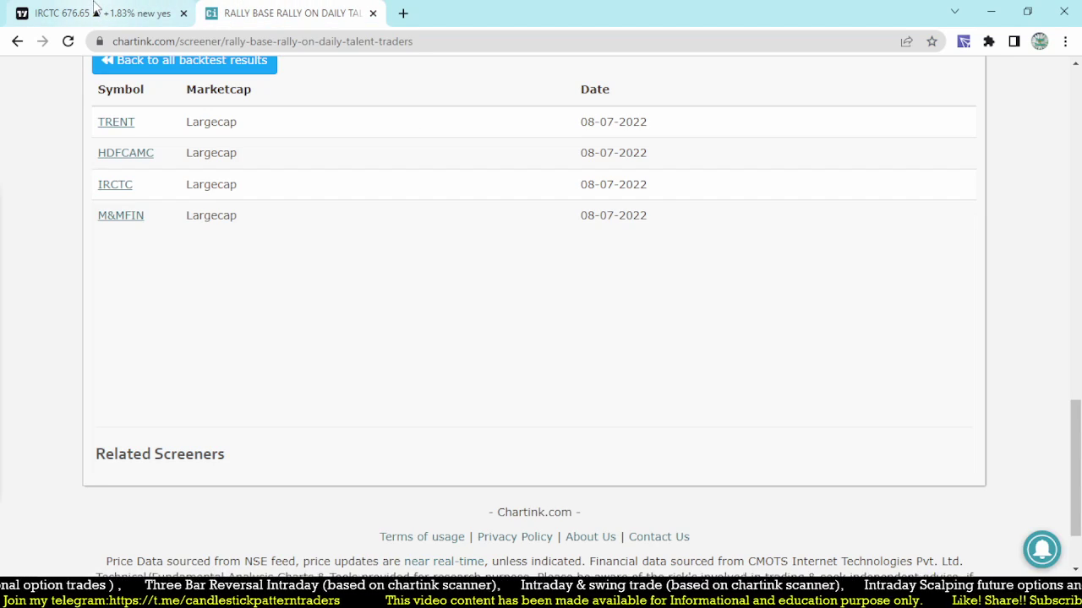
click(97, 8)
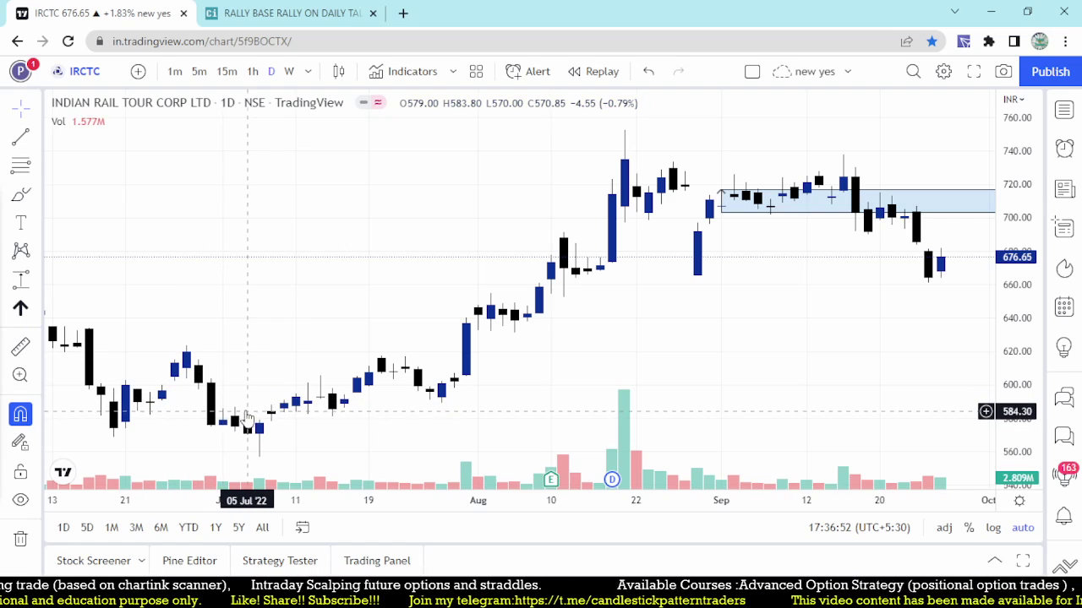
scroll(302, 345, up, 3)
drag(225, 290, 693, 138)
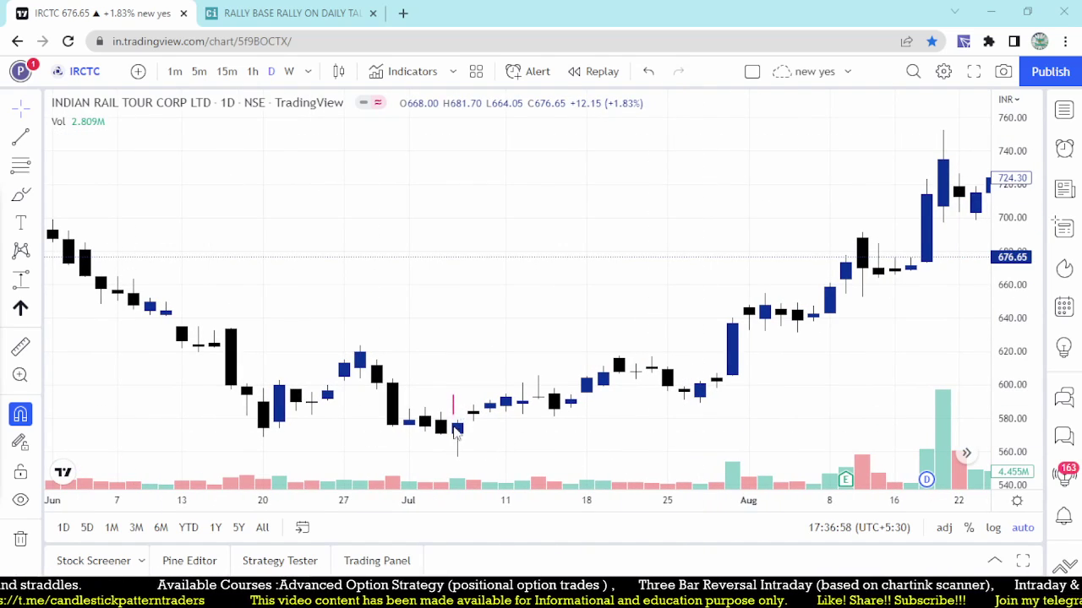
mouse_move(490, 470)
mouse_down()
mouse_move(546, 460)
mouse_move(495, 475)
mouse_up()
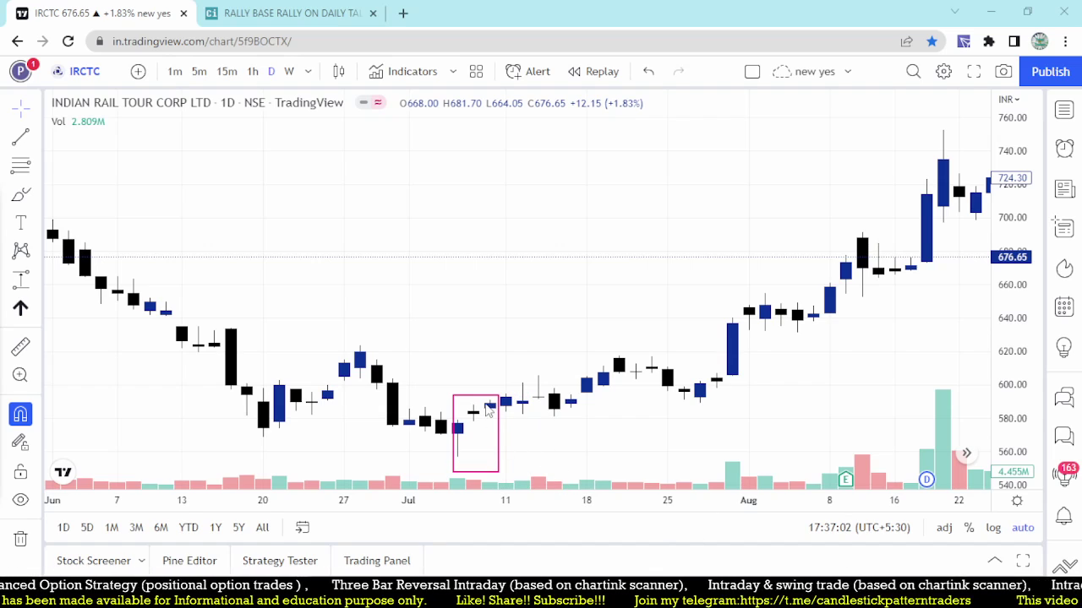
drag(485, 395, 711, 403)
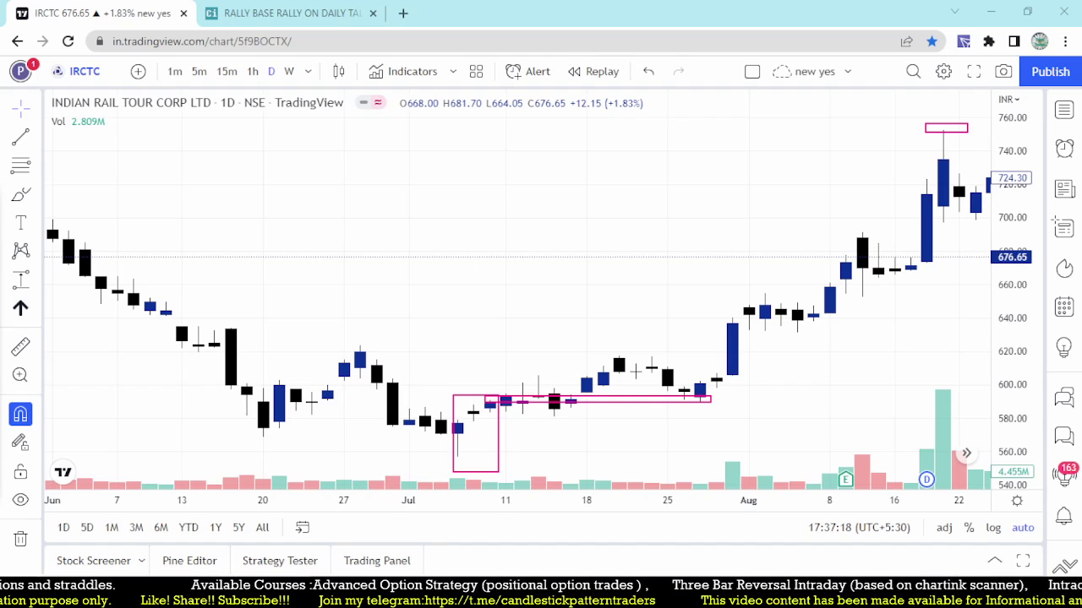
key(ctrl+alt+h)
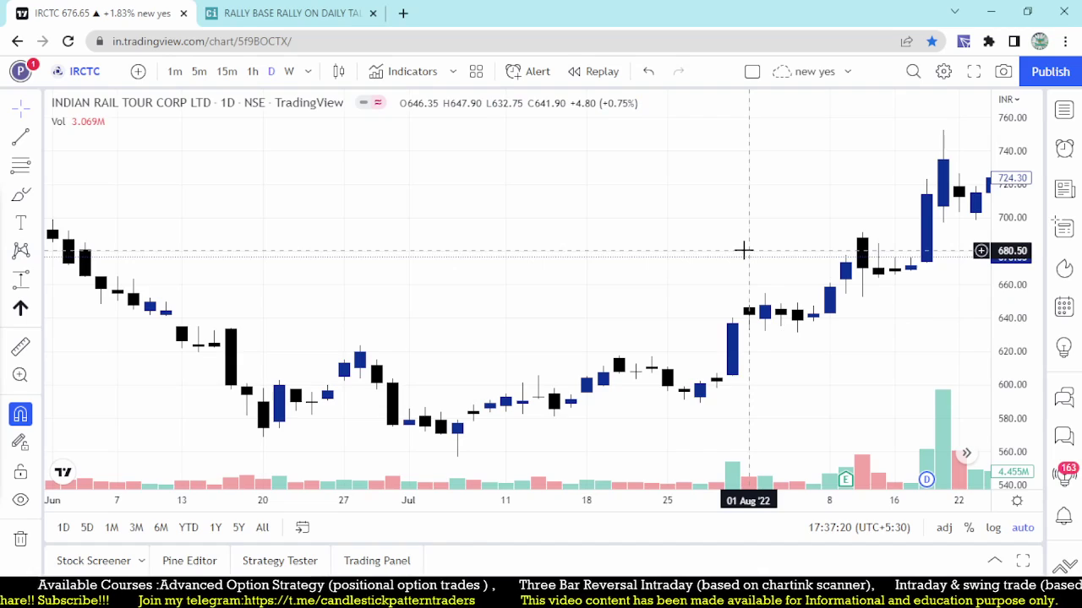
scroll(743, 250, down, 3)
drag(739, 250, 253, 349)
- Consult the 08-07-2022 backtest list again, then open the NSE chart of M_MFIN in TradingView
click(306, 10)
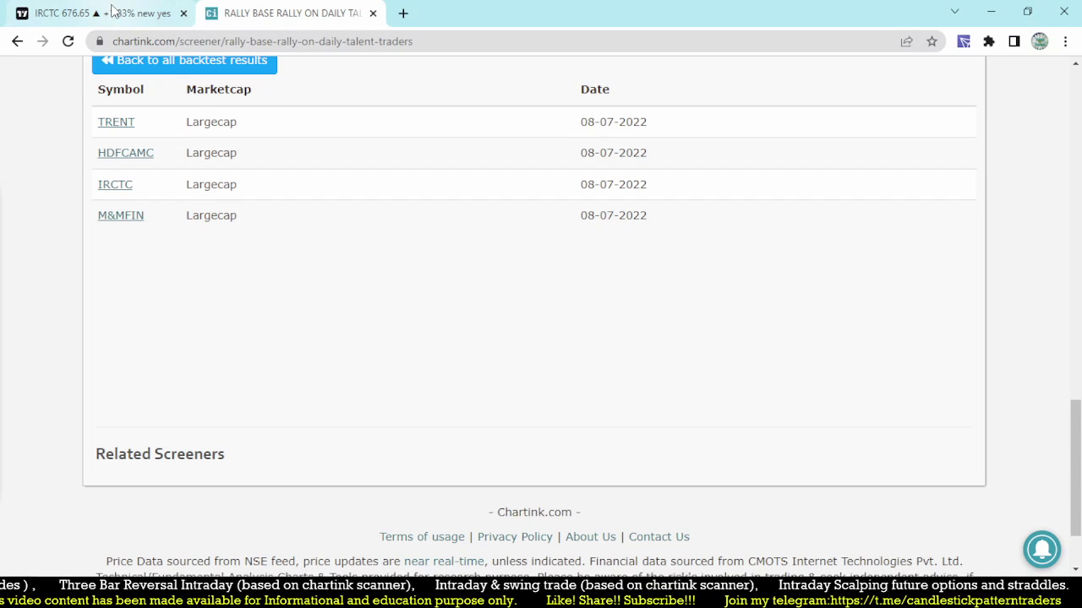
click(78, 10)
text(M)
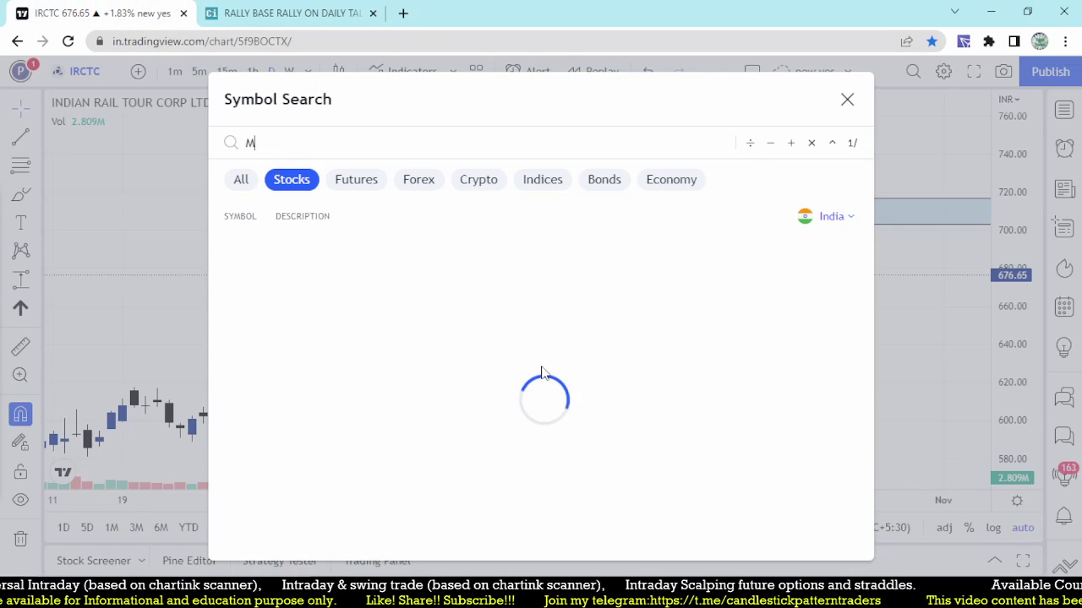
text(_M)
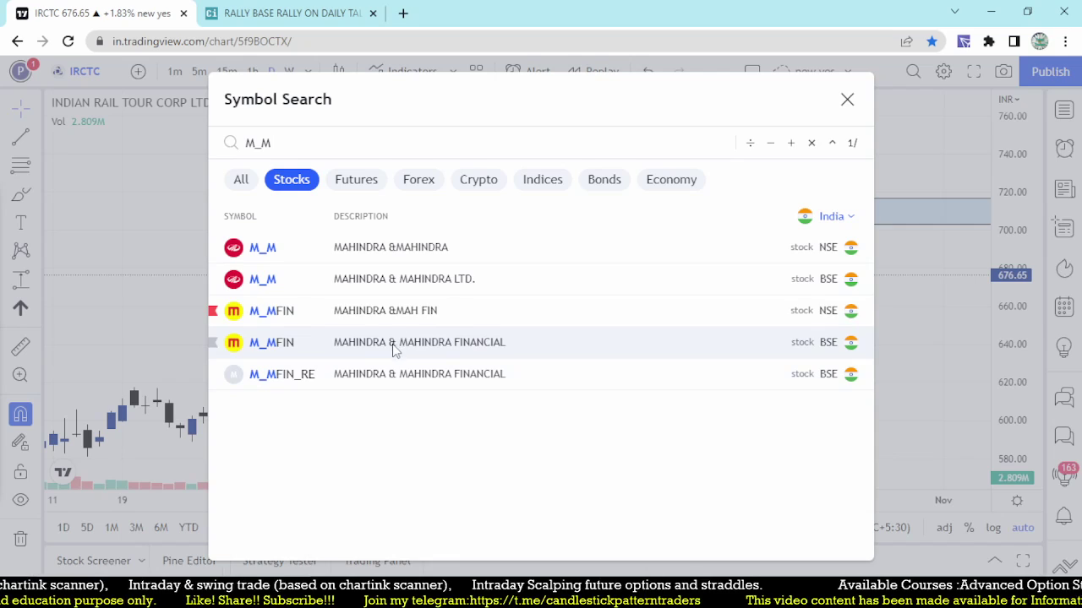
click(393, 316)
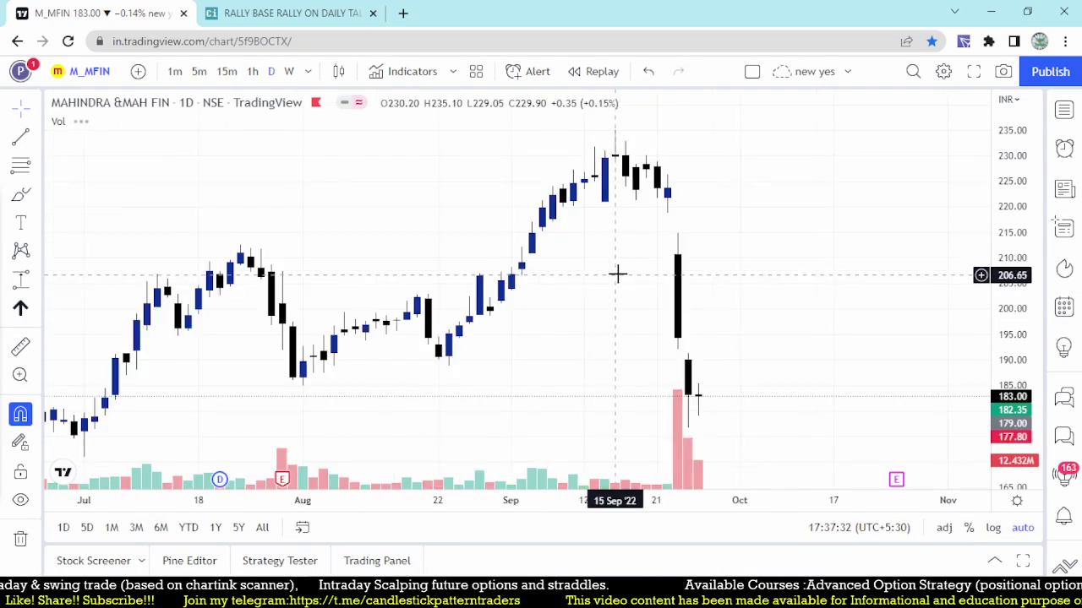
- Mark the 7 July 2022 base candle on the M_MFIN chart with a Price Range from 187.00 to 191.30
drag(201, 359, 413, 316)
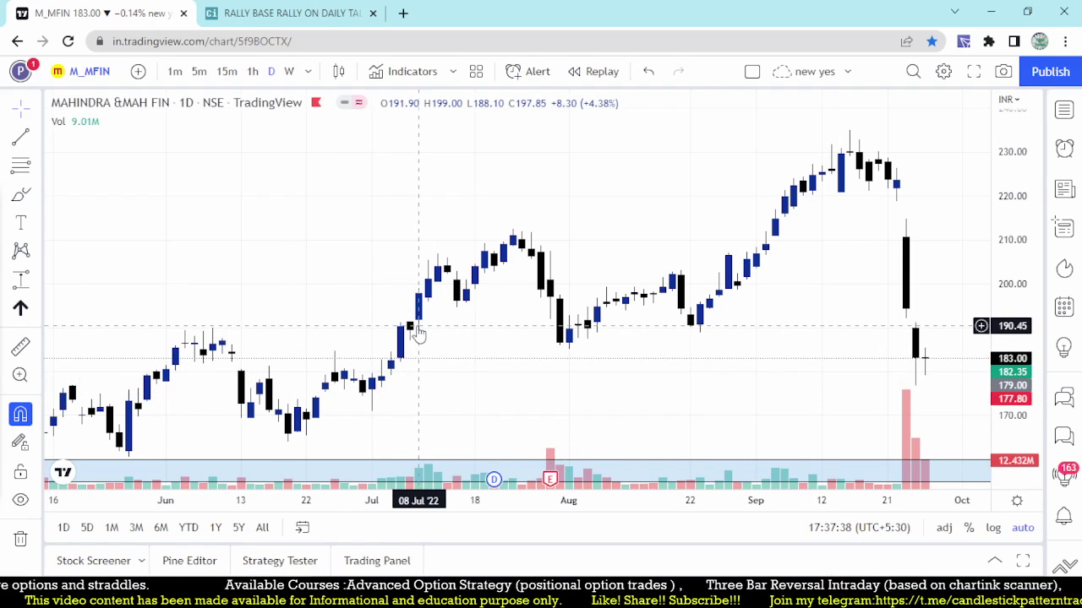
scroll(420, 334, up, 2)
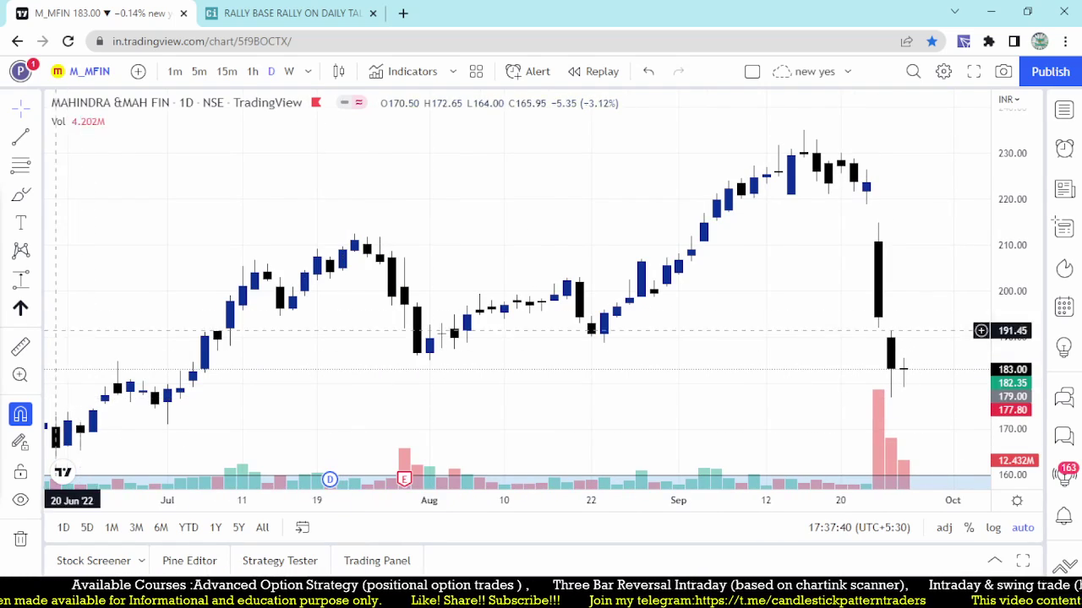
mouse_move(195, 295)
mouse_down()
mouse_move(242, 386)
mouse_move(239, 378)
mouse_up()
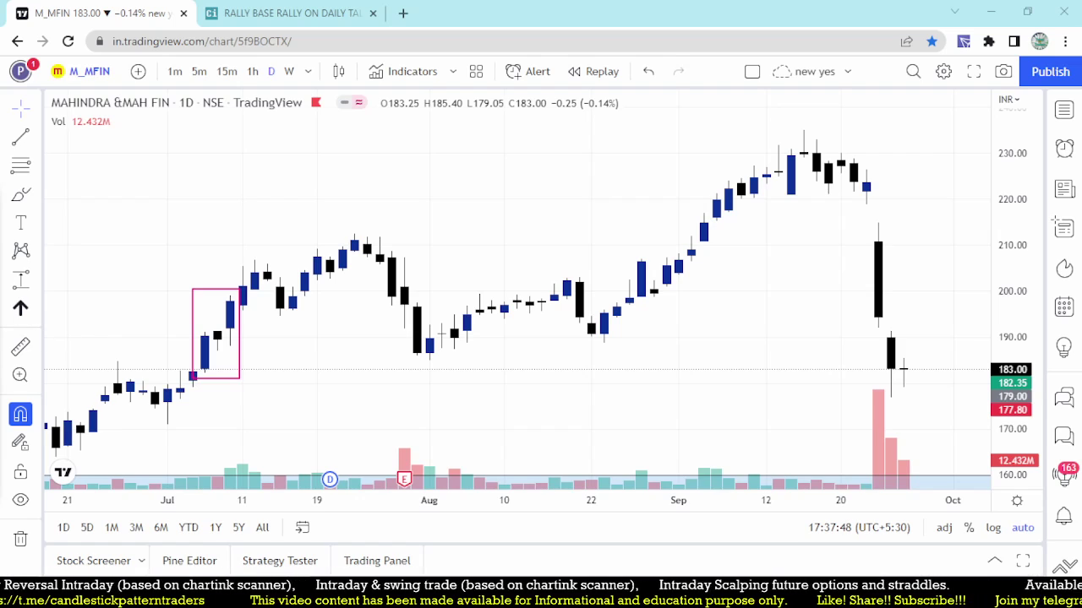
click(22, 285)
drag(218, 351, 217, 331)
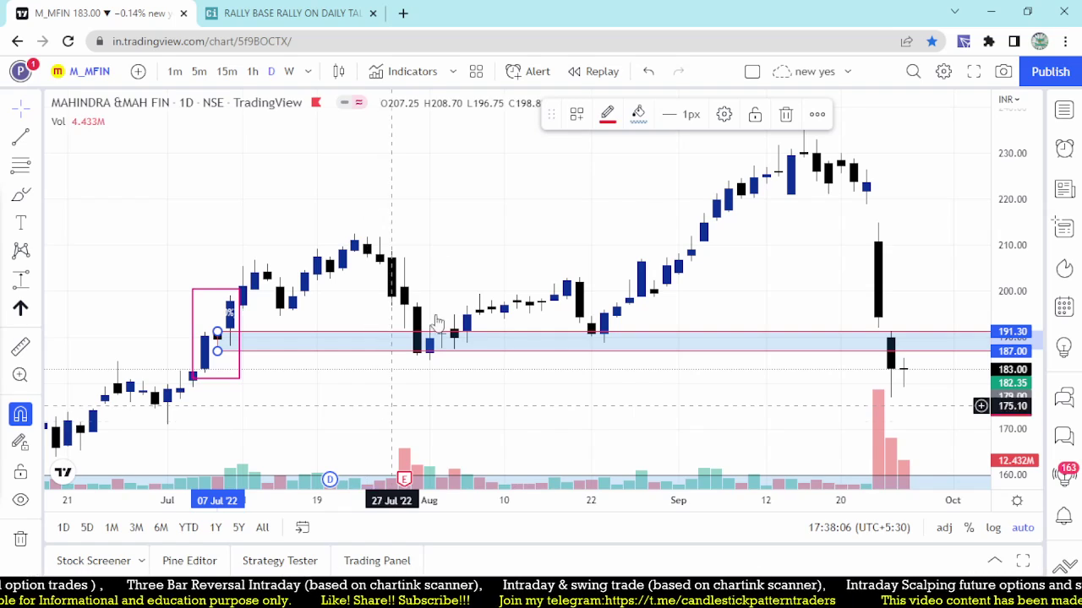
- Return to Chartink and review the complete list of scan filters
click(288, 12)
scroll(283, 304, up, 4)
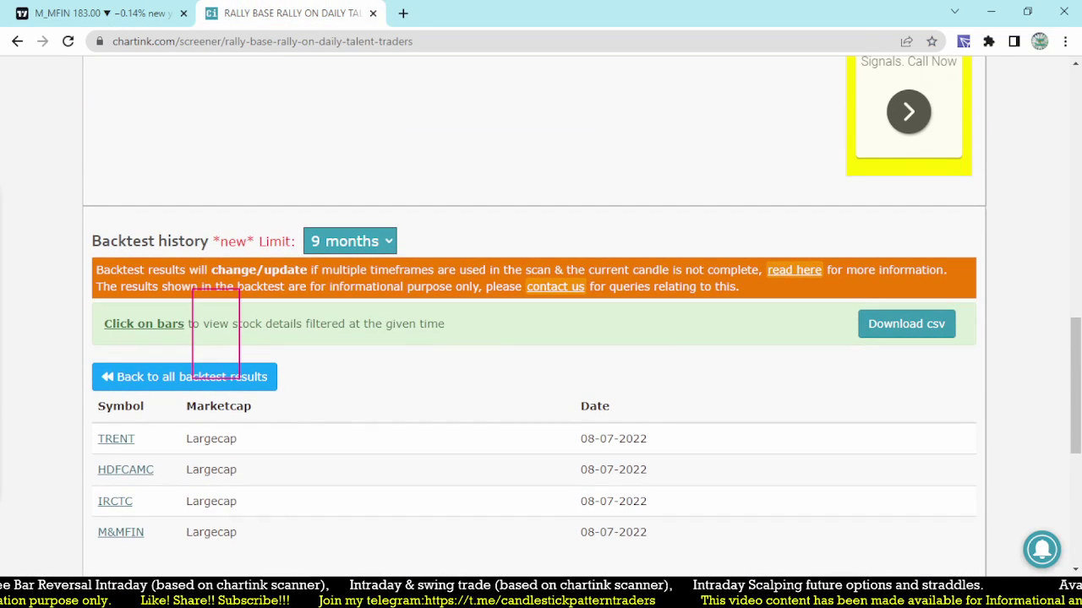
scroll(451, 374, up, 10)
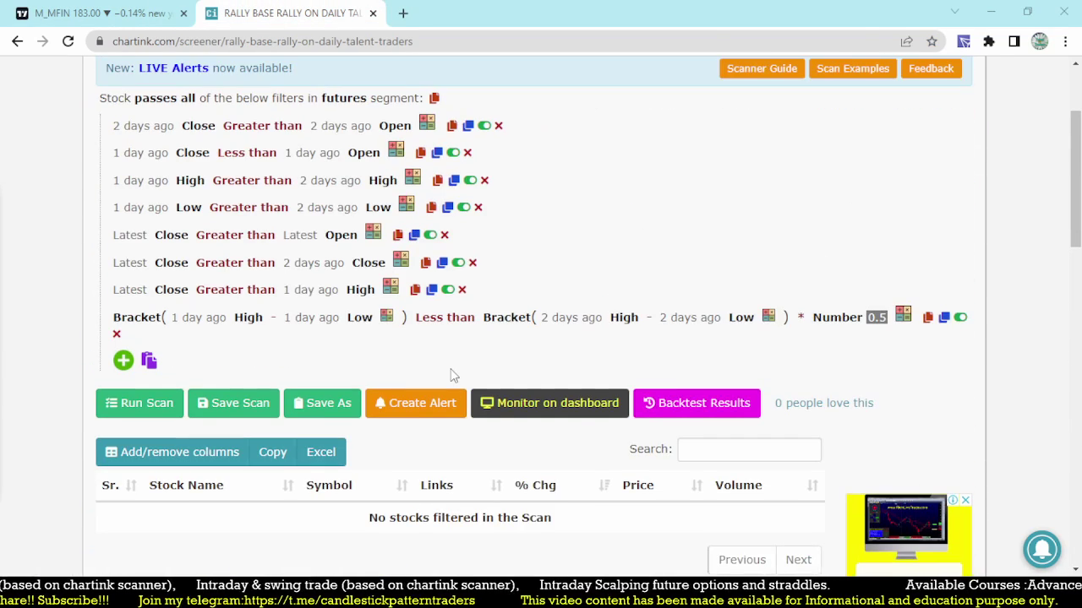
scroll(452, 376, up, 1)
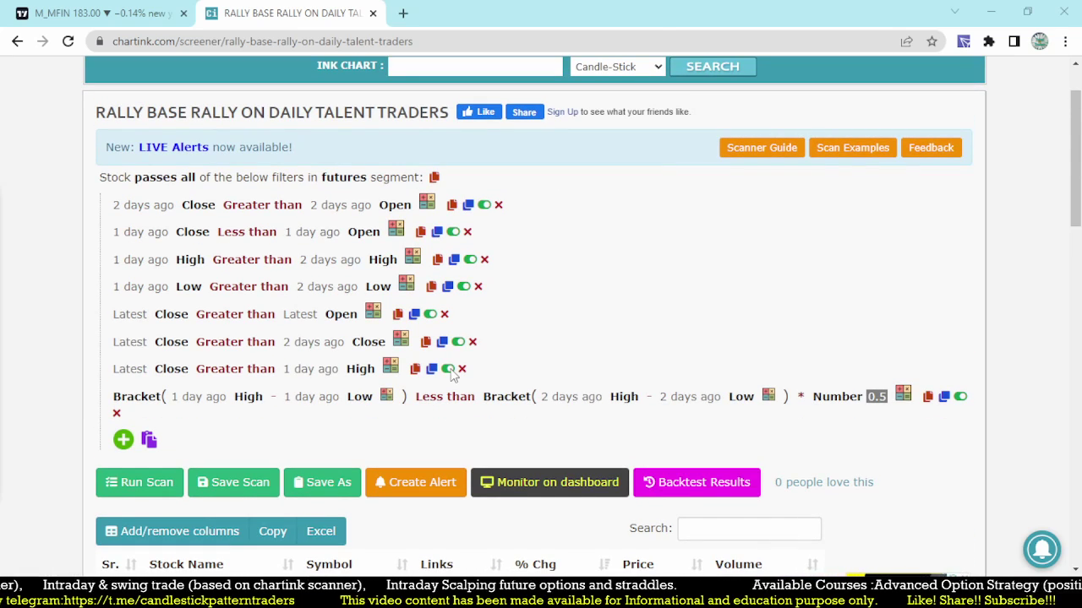